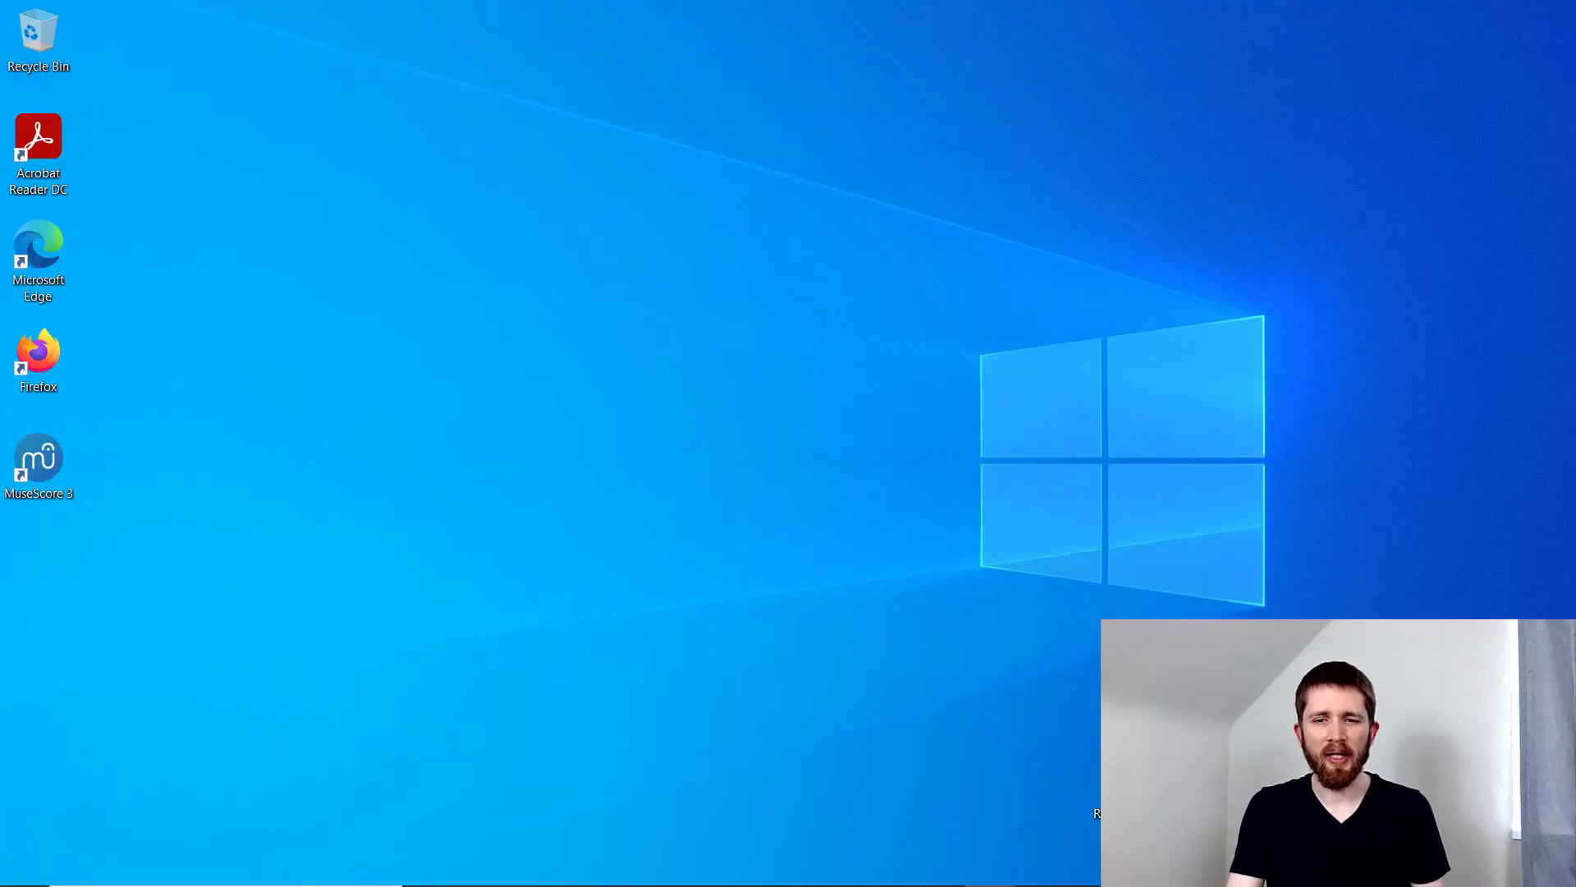
Open the '7 Hidden Tricks' score and select the first quarter-note G in measure 1
{"action": "mouse_move", "coordinate": [836, 883]}
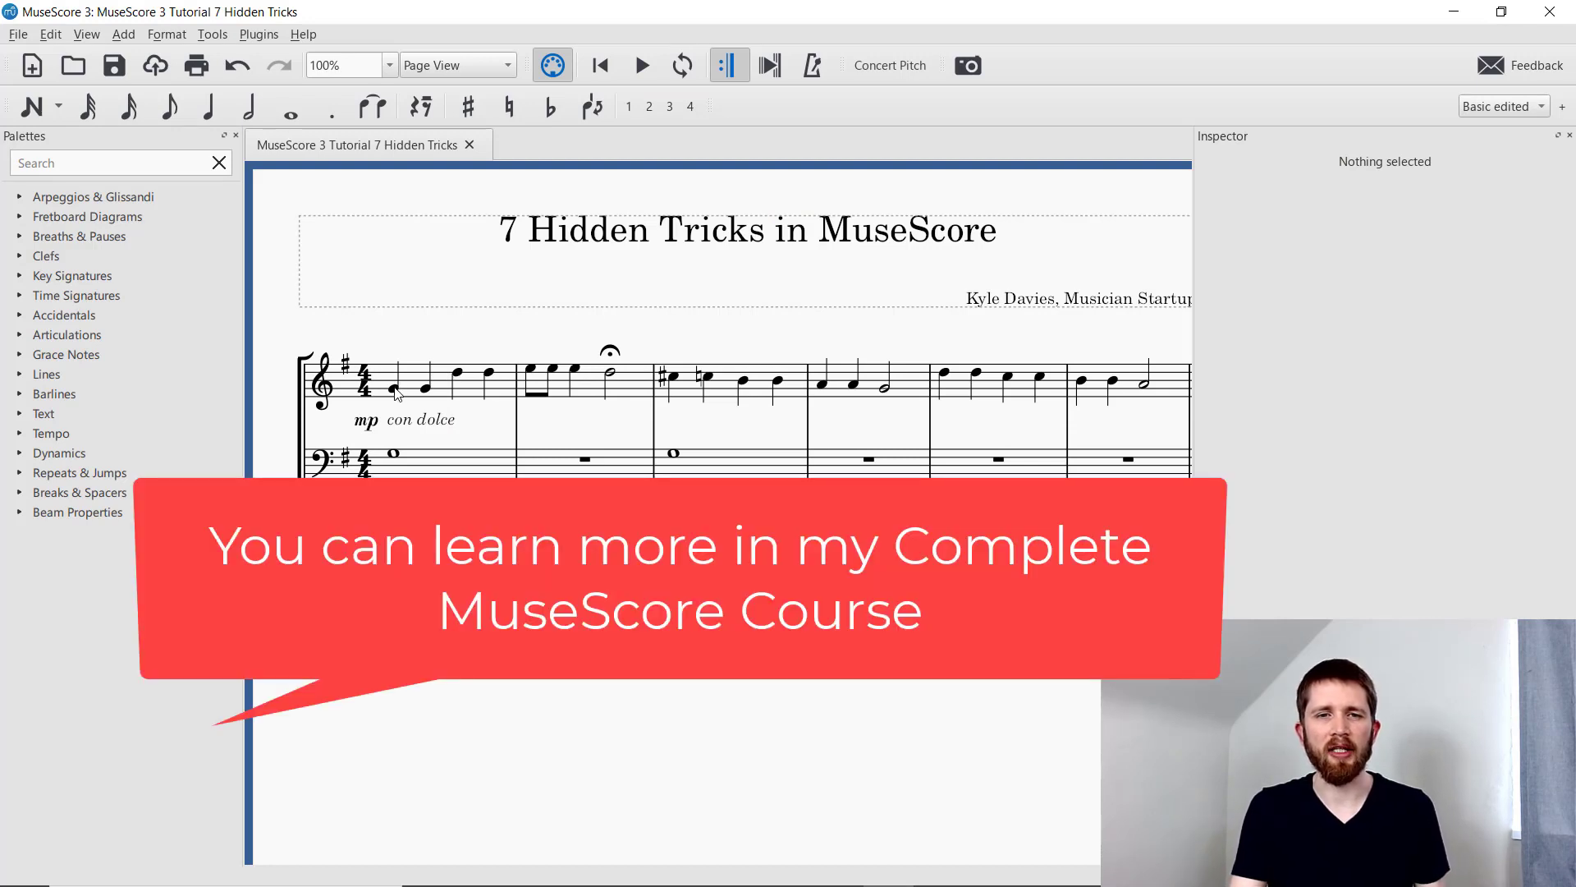
{"action": "left_click", "coordinate": [395, 390]}
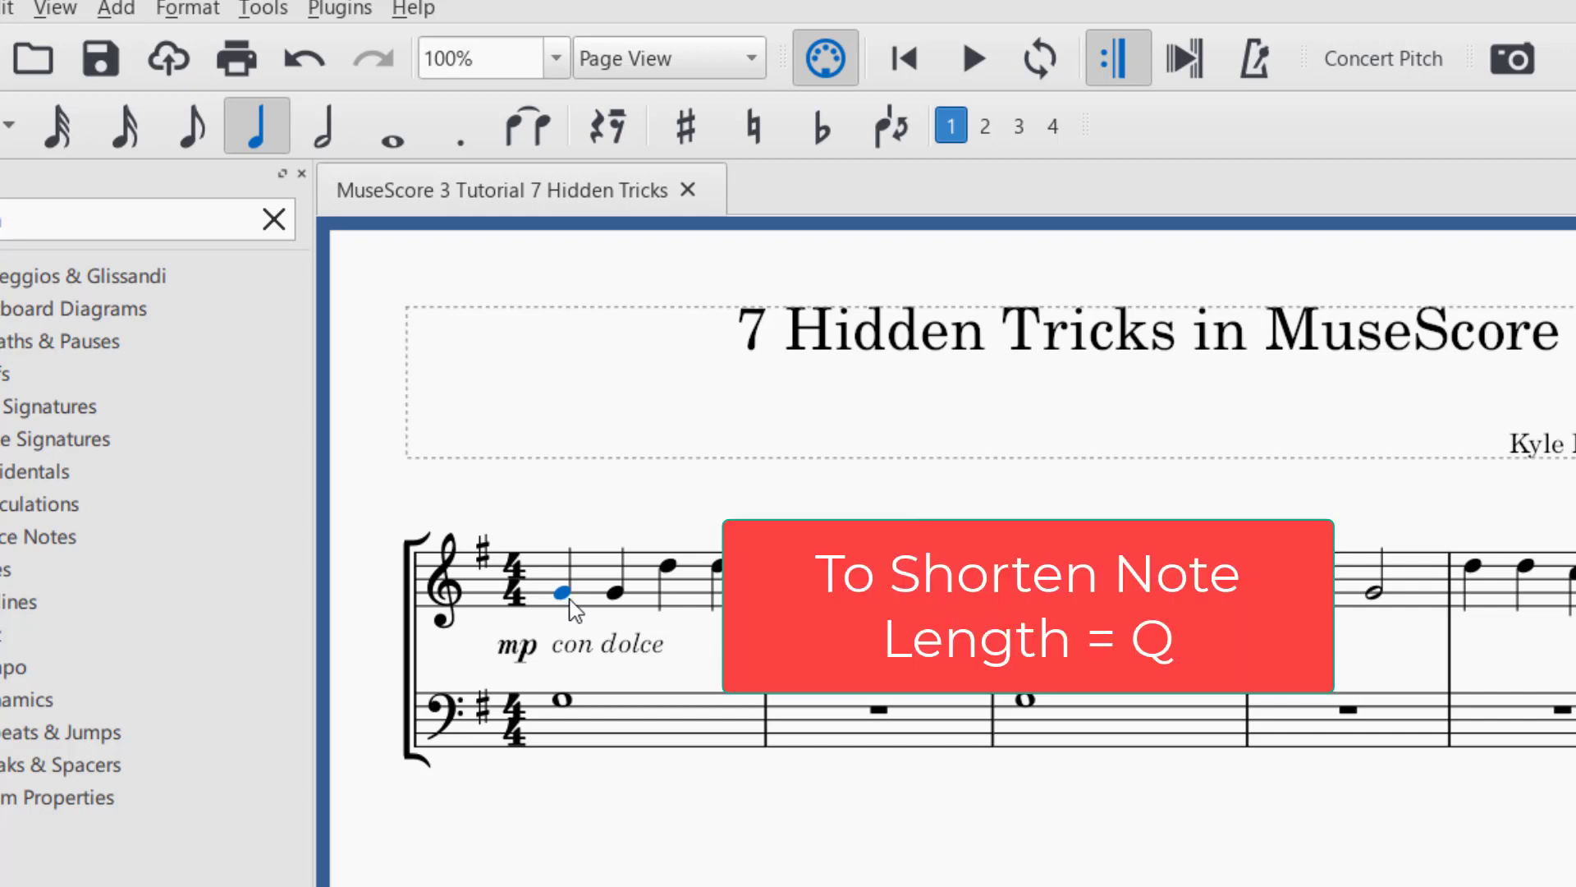
{"action": "key", "text": "q"}
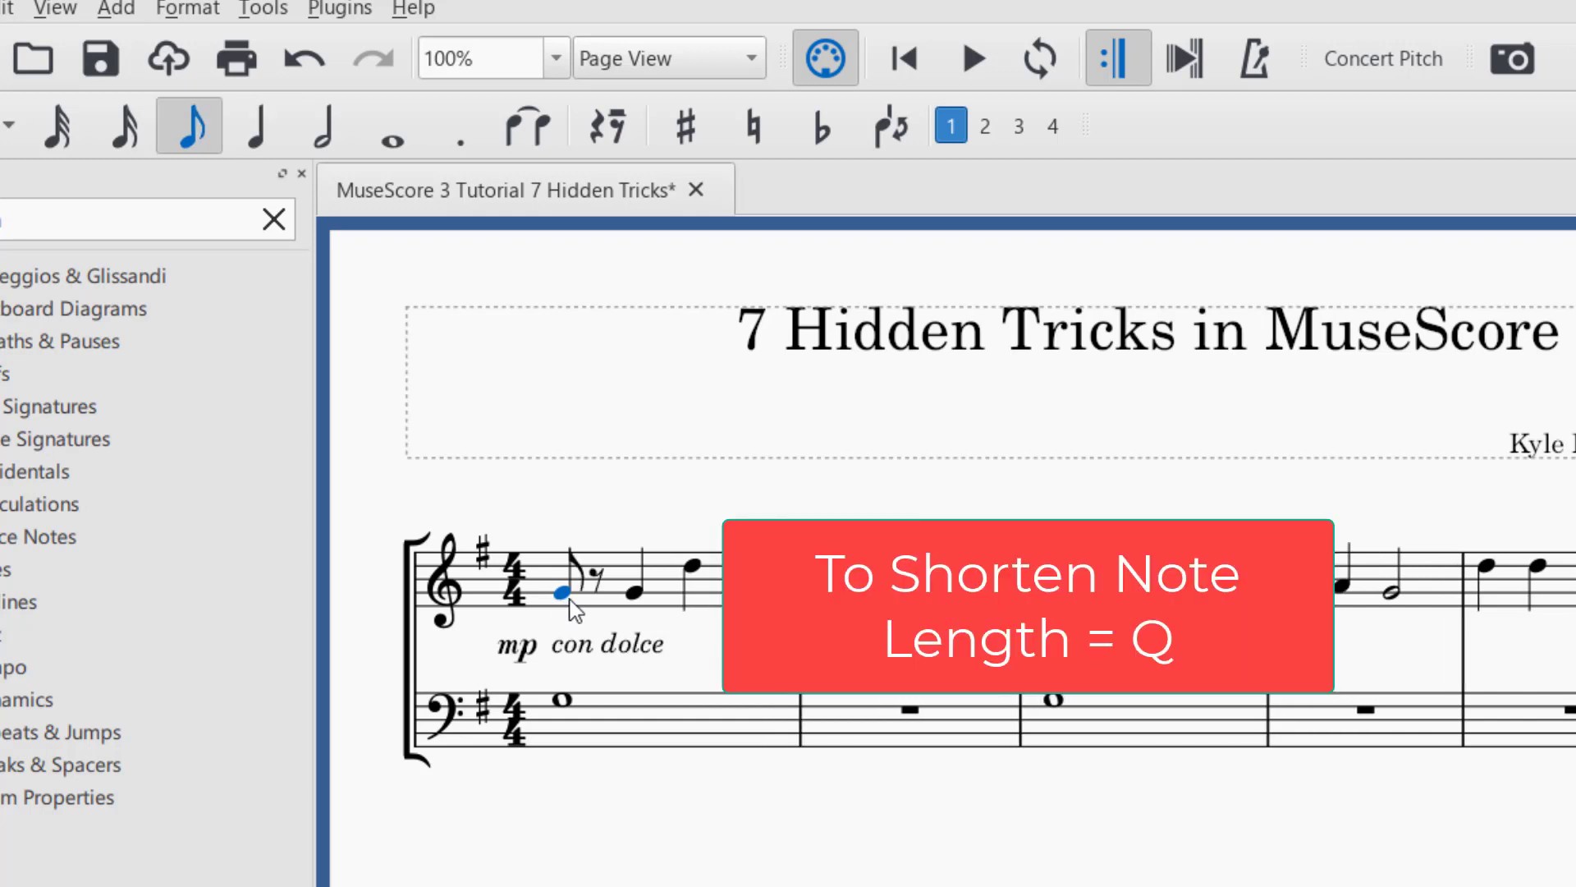
{"action": "key", "text": "q"}
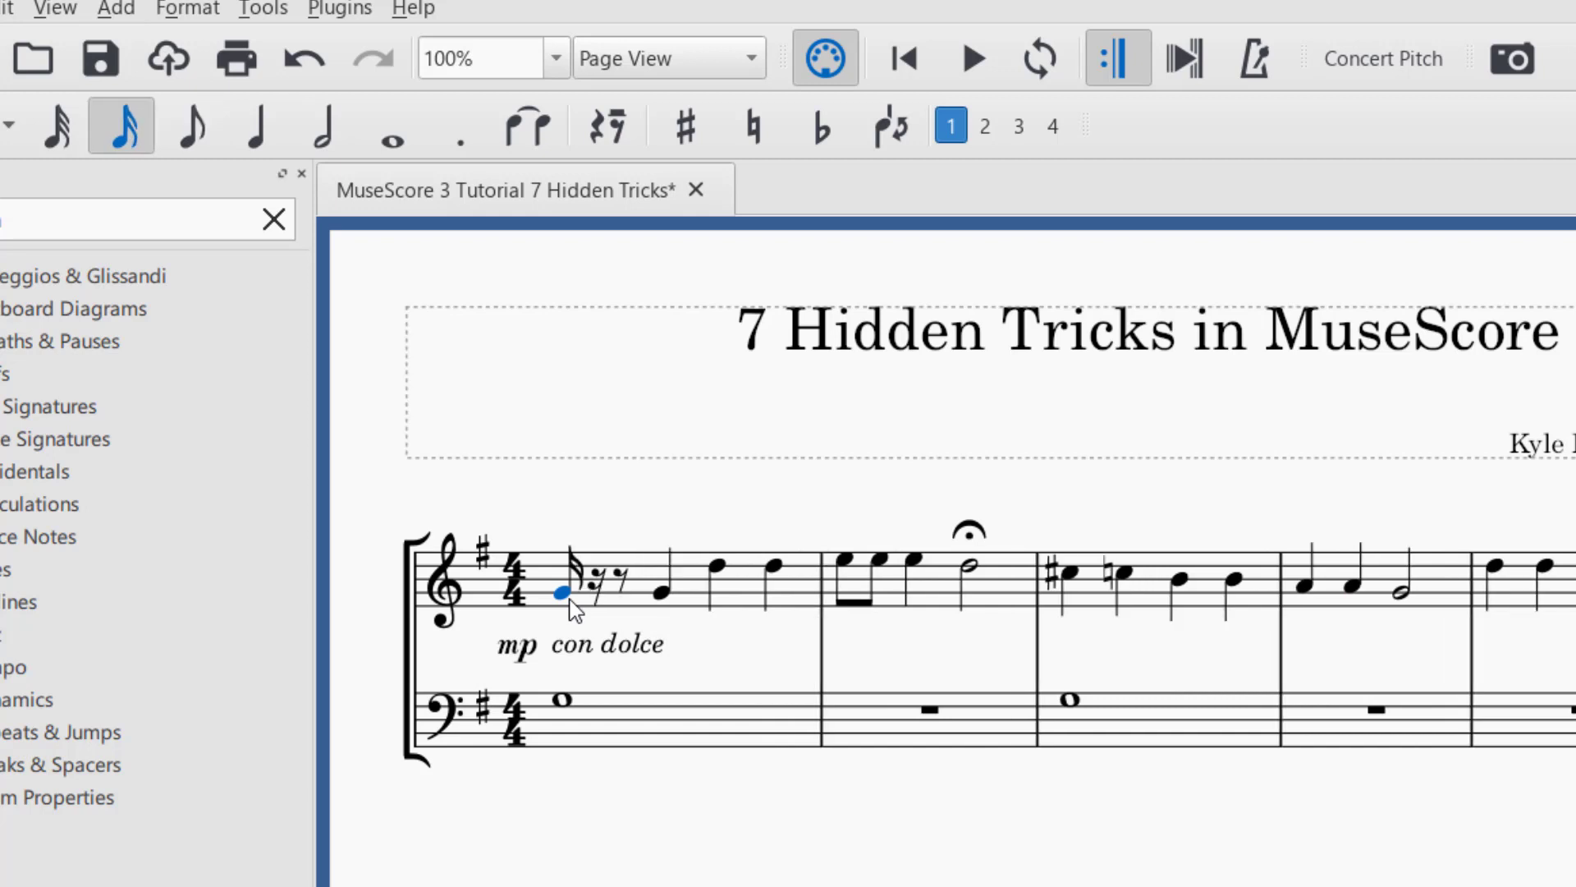
{"action": "key", "text": "q"}
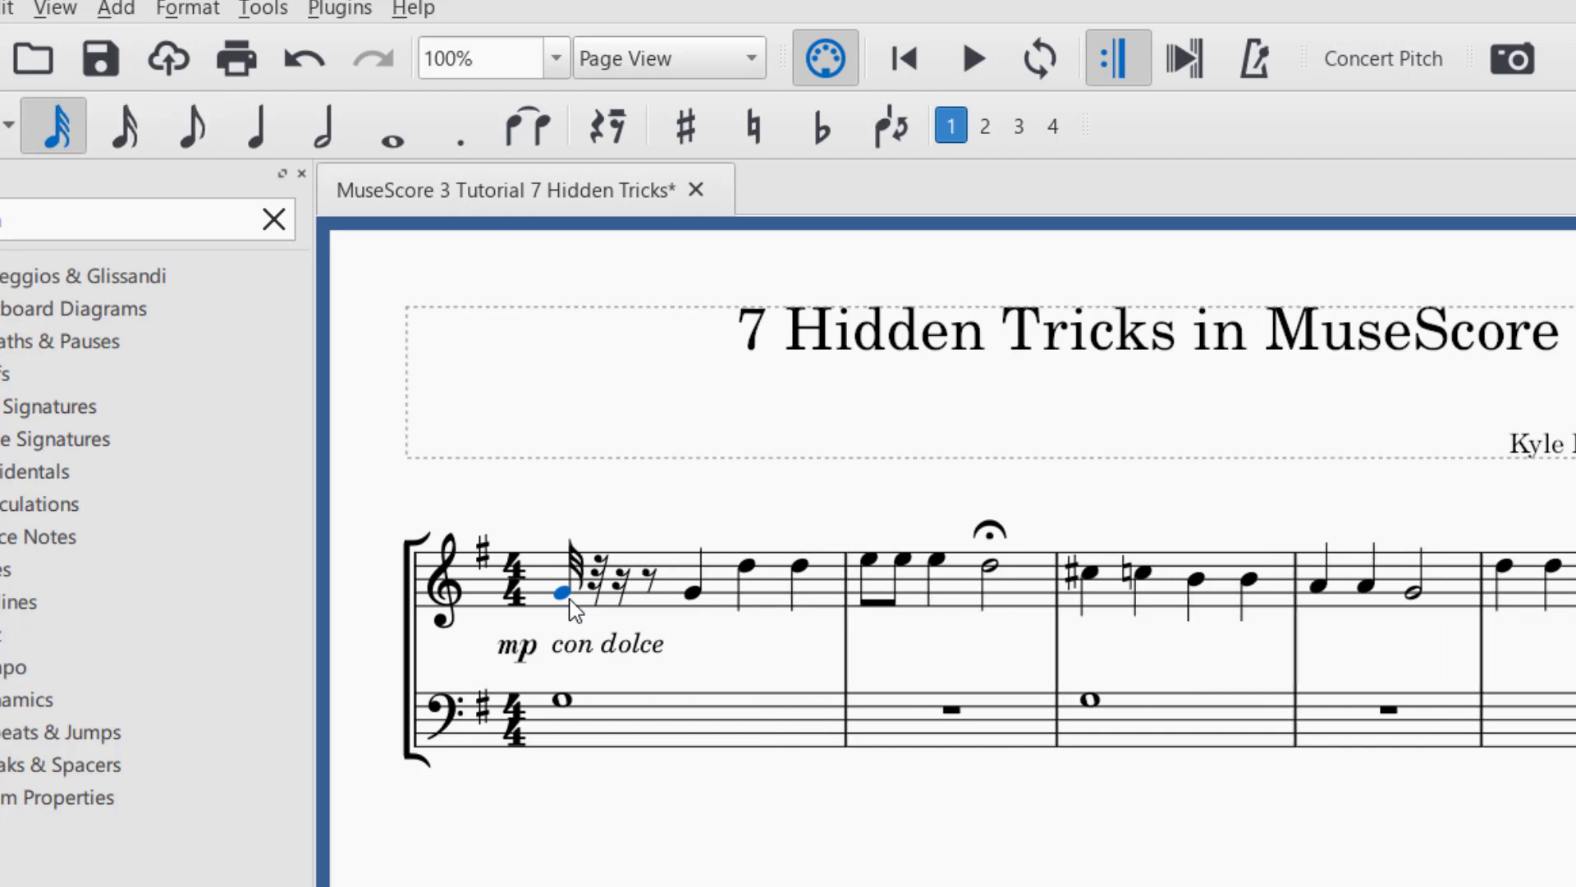
{"action": "key", "text": "q"}
{"action": "key", "text": "q"}
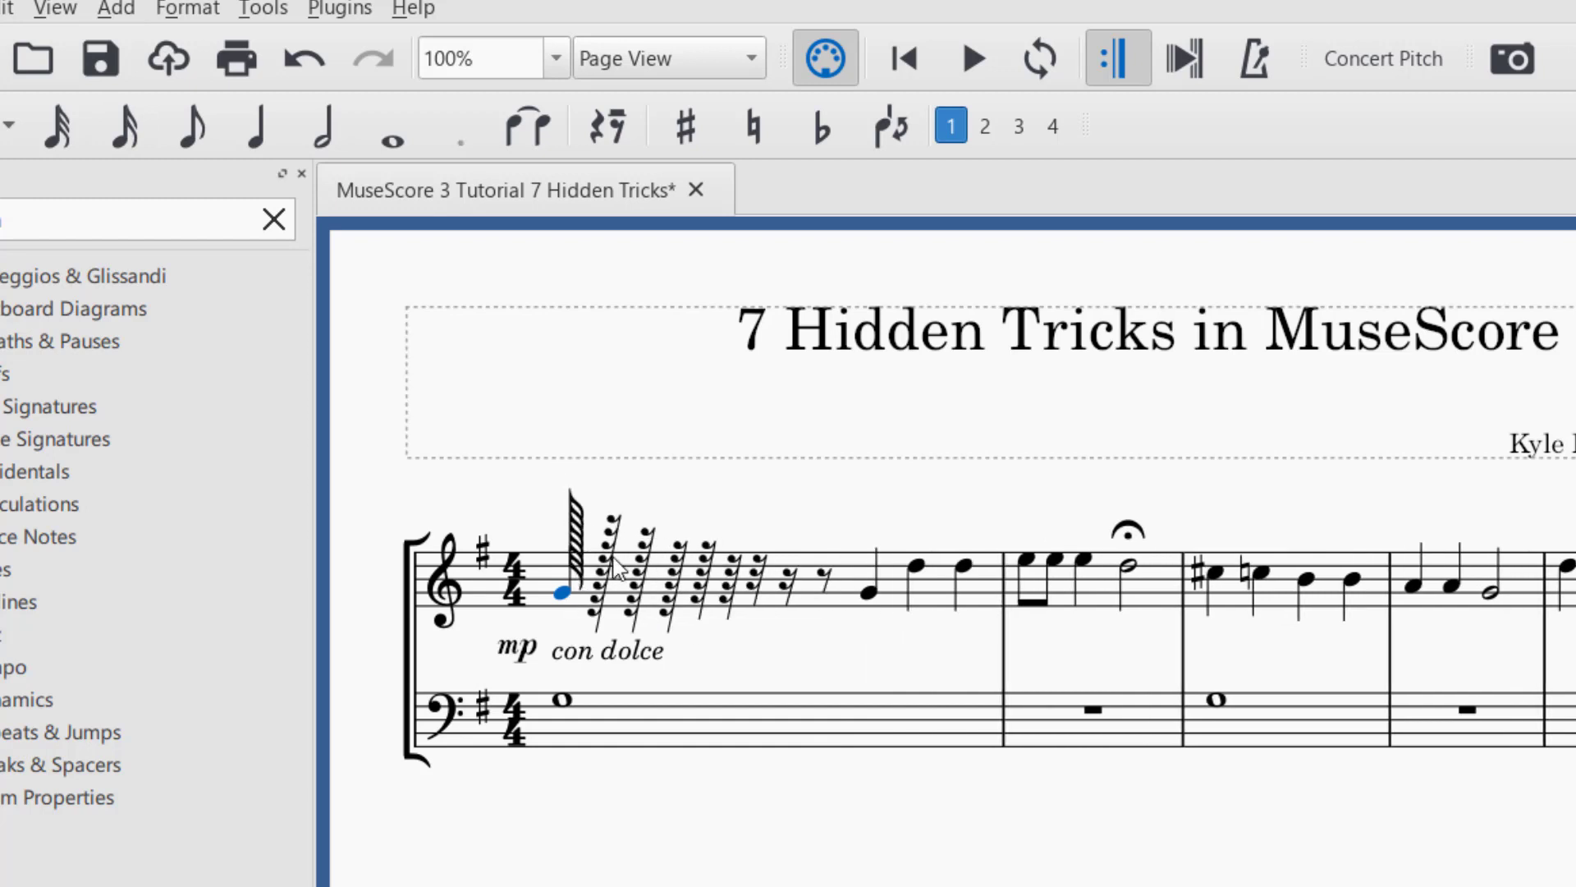
{"action": "key", "text": "w"}
{"action": "key", "text": "w"}
{"action": "key", "text": "w"}
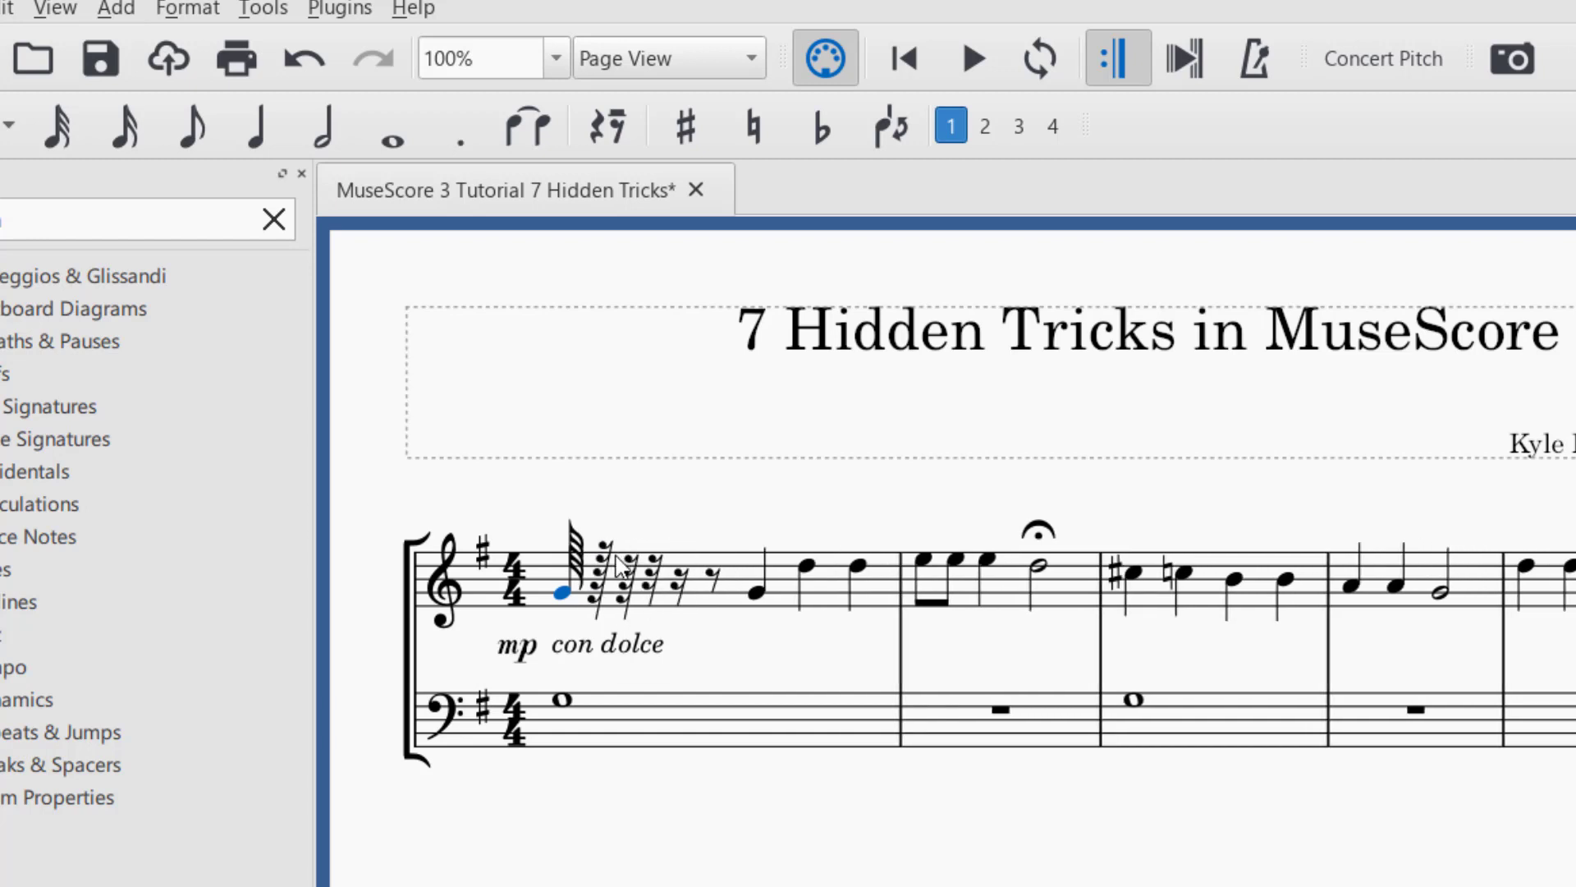
{"action": "key", "text": "w"}
{"action": "key", "text": "w"}
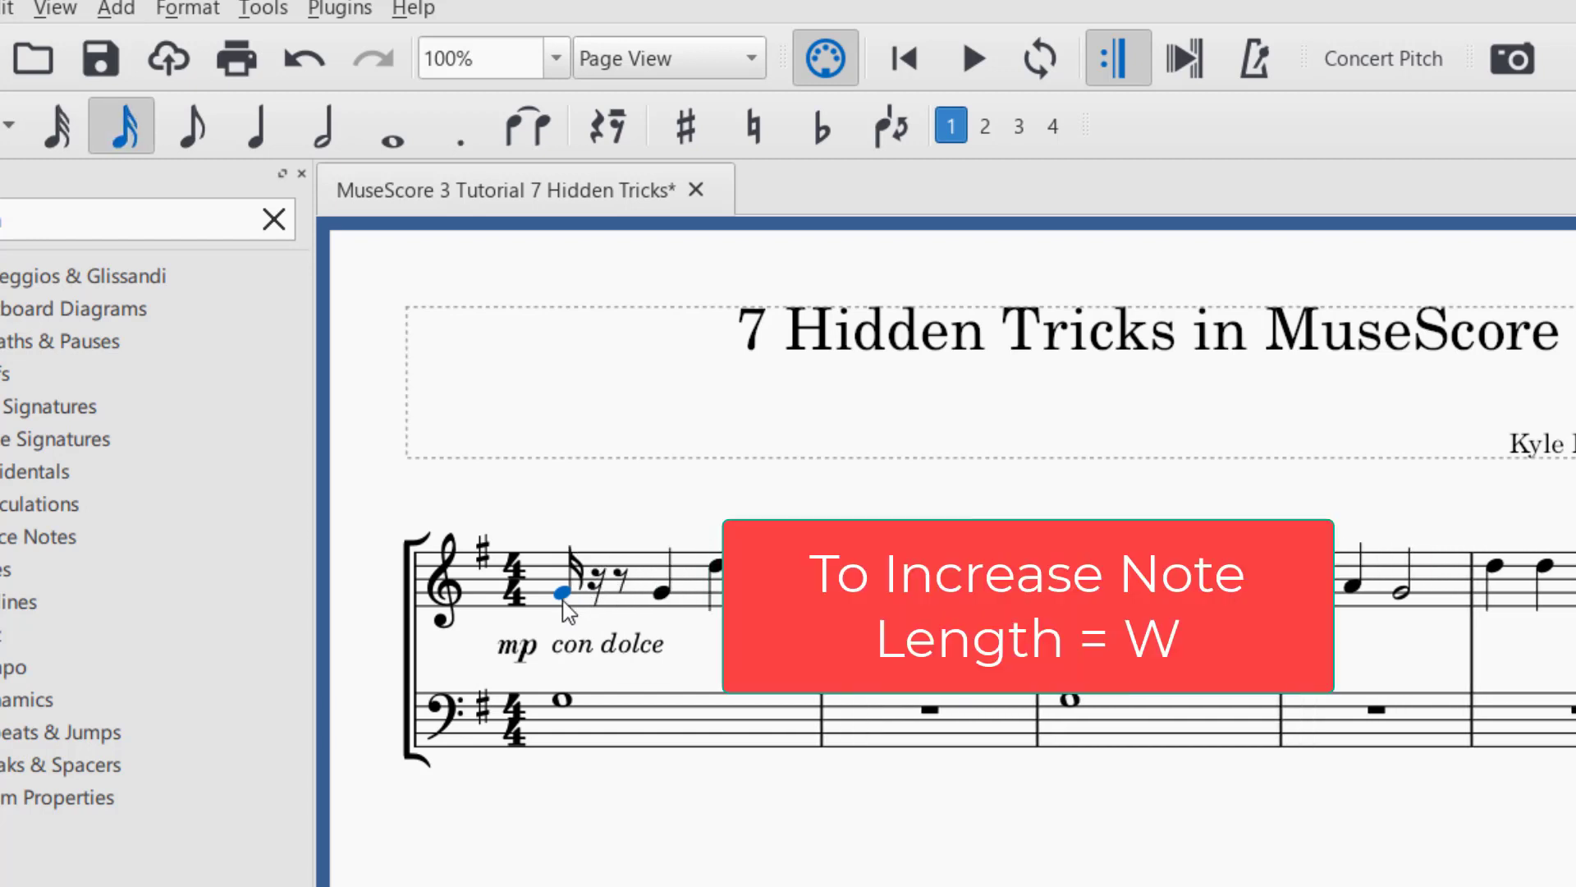
{"action": "key", "text": "w"}
{"action": "key", "text": "w"}
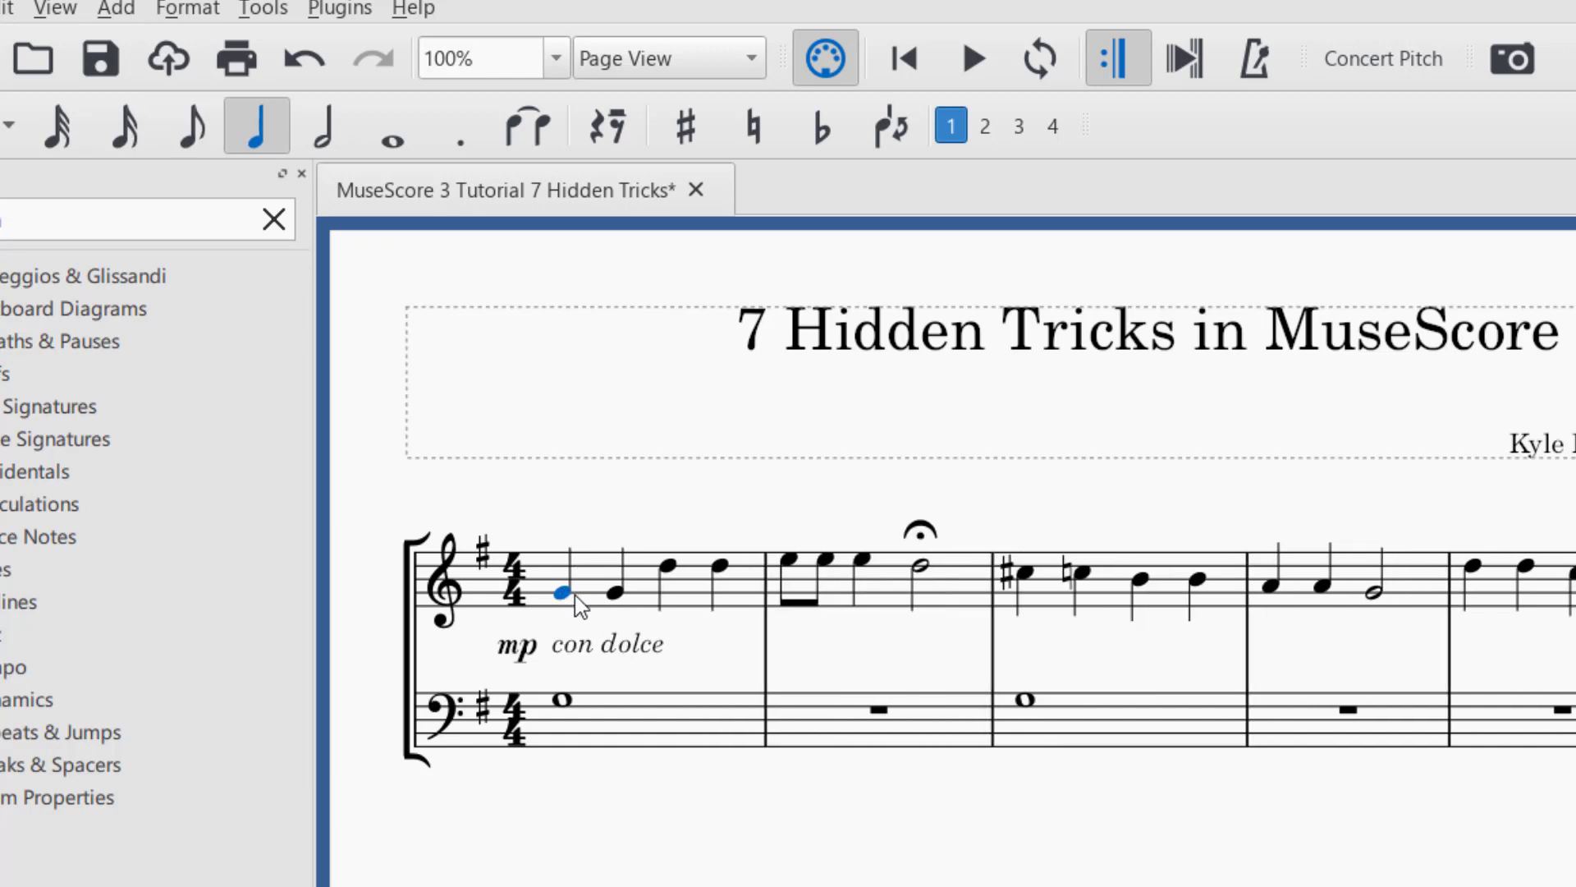
{"action": "key", "text": "w"}
{"action": "key", "text": "q"}
{"action": "left_click", "coordinate": [303, 71]}
{"action": "key", "text": "q"}
Select the whole rest in bass measure 2 and shorten it step by step down to a 64th
{"action": "left_click", "coordinate": [889, 719]}
{"action": "left_click", "coordinate": [873, 708]}
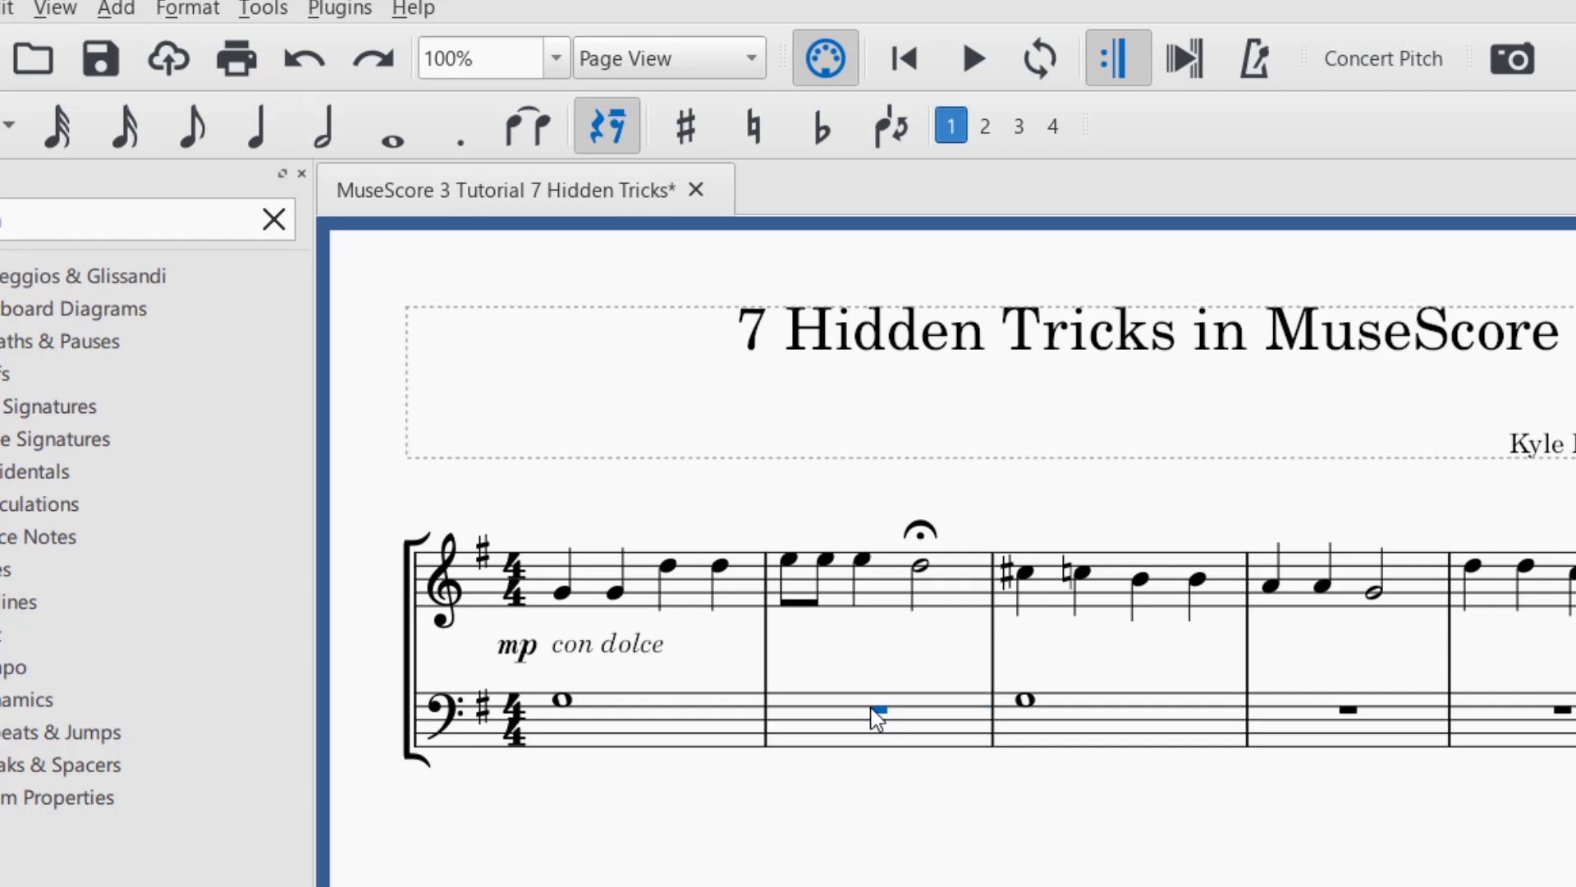
{"action": "key", "text": "6"}
{"action": "key", "text": "5"}
{"action": "key", "text": "4"}
{"action": "key", "text": "3"}
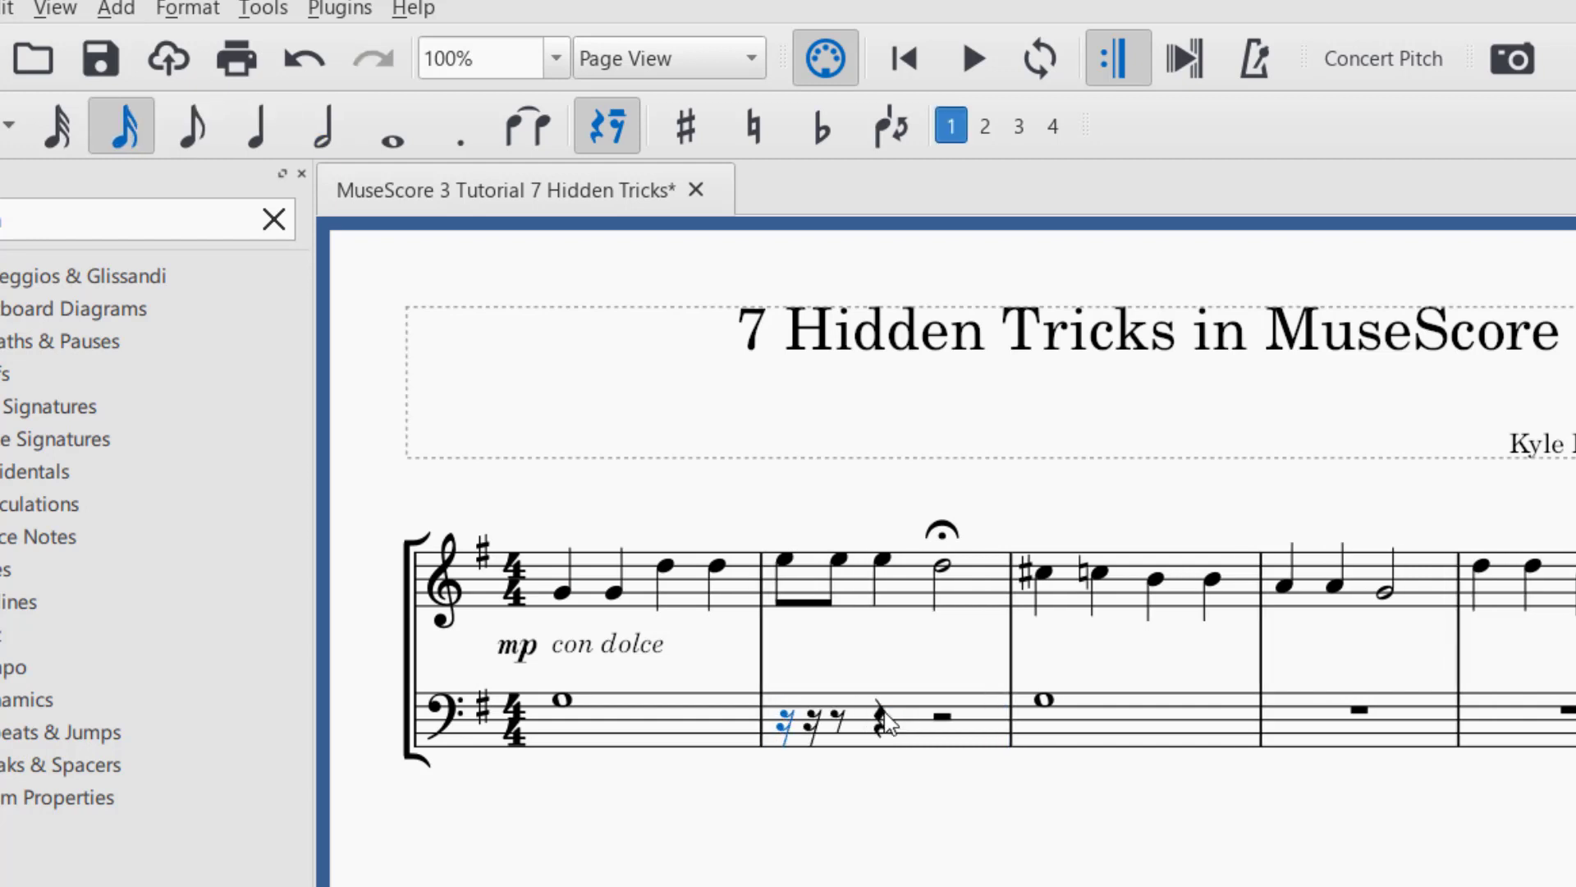
{"action": "key", "text": "2"}
{"action": "key", "text": "1"}
Lengthen the bass rest back up step by step to a half rest
{"action": "key", "text": "2"}
{"action": "key", "text": "3"}
{"action": "key", "text": "4"}
{"action": "key", "text": "5"}
{"action": "key", "text": "6"}
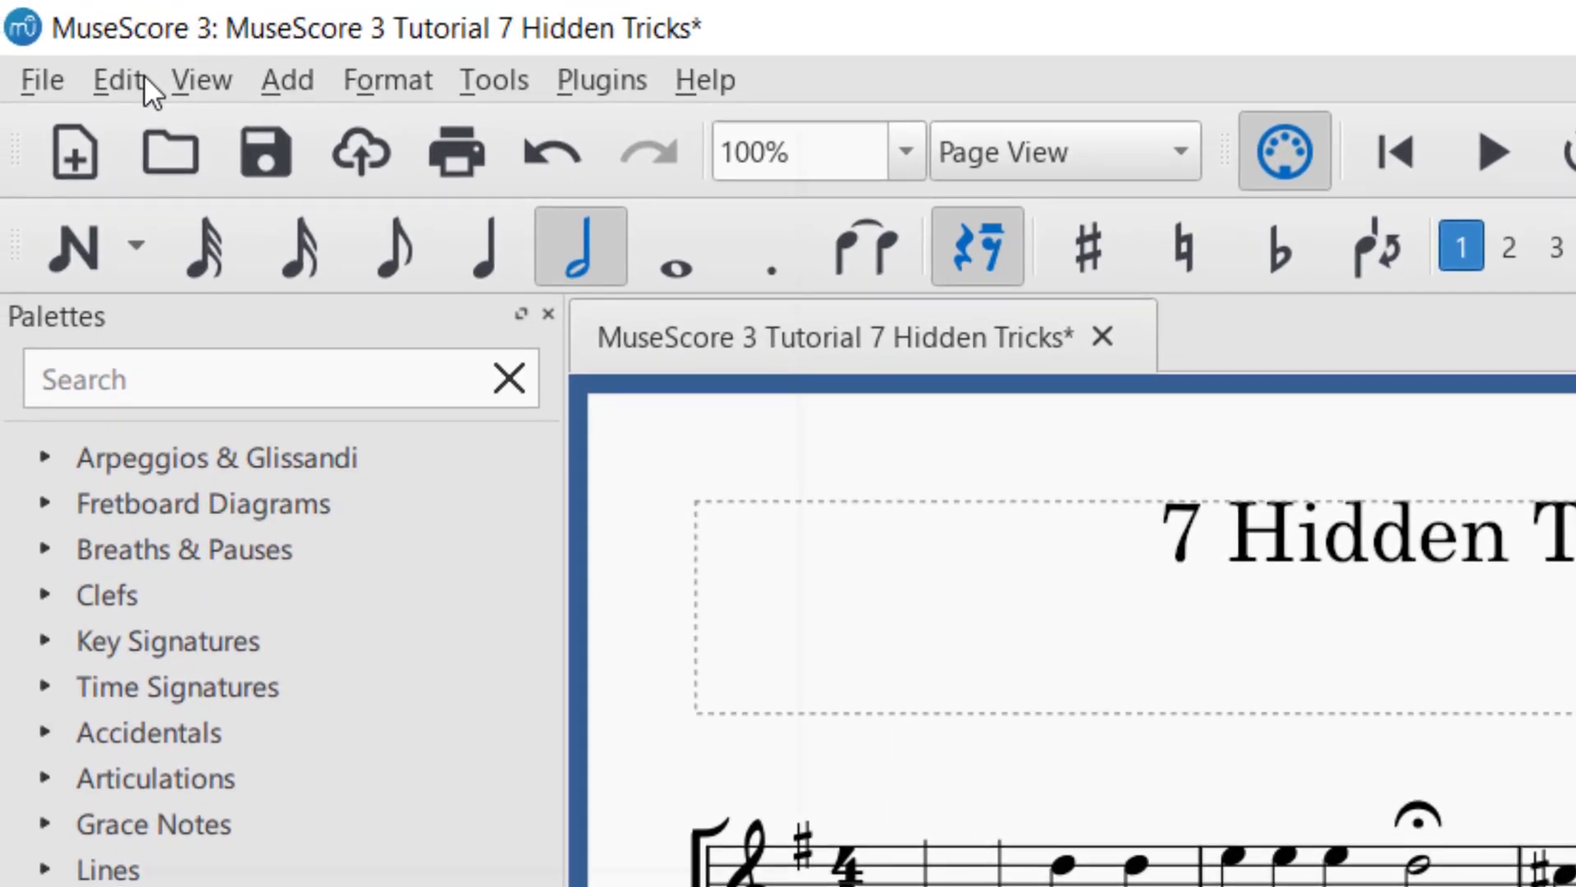
Open Edit > Preferences on its General page
{"action": "left_click", "coordinate": [10, 7]}
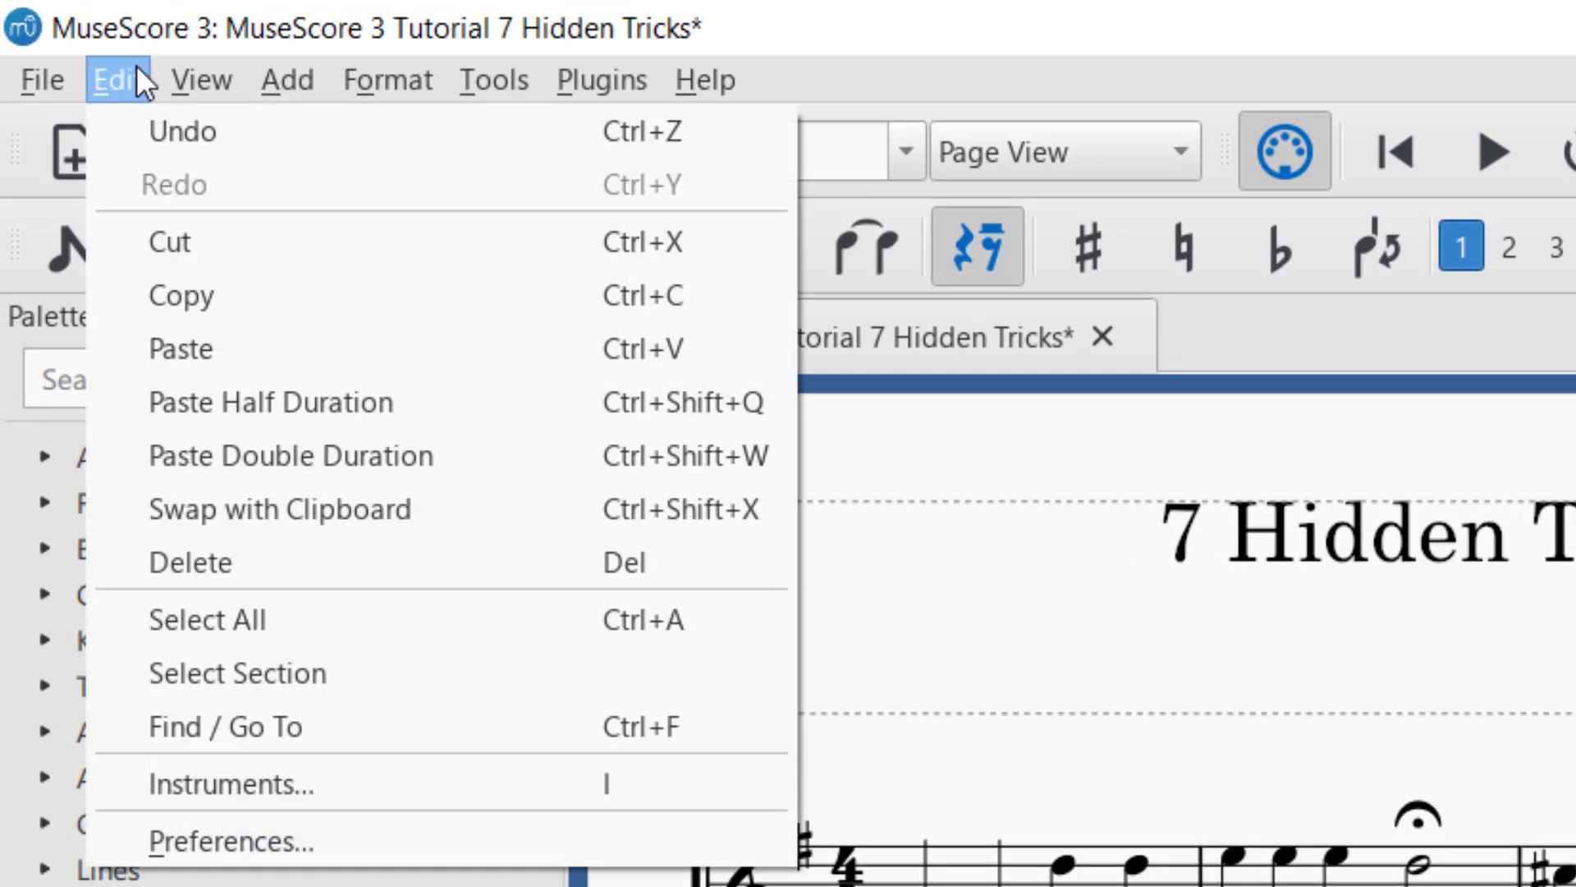
{"action": "left_click", "coordinate": [292, 845]}
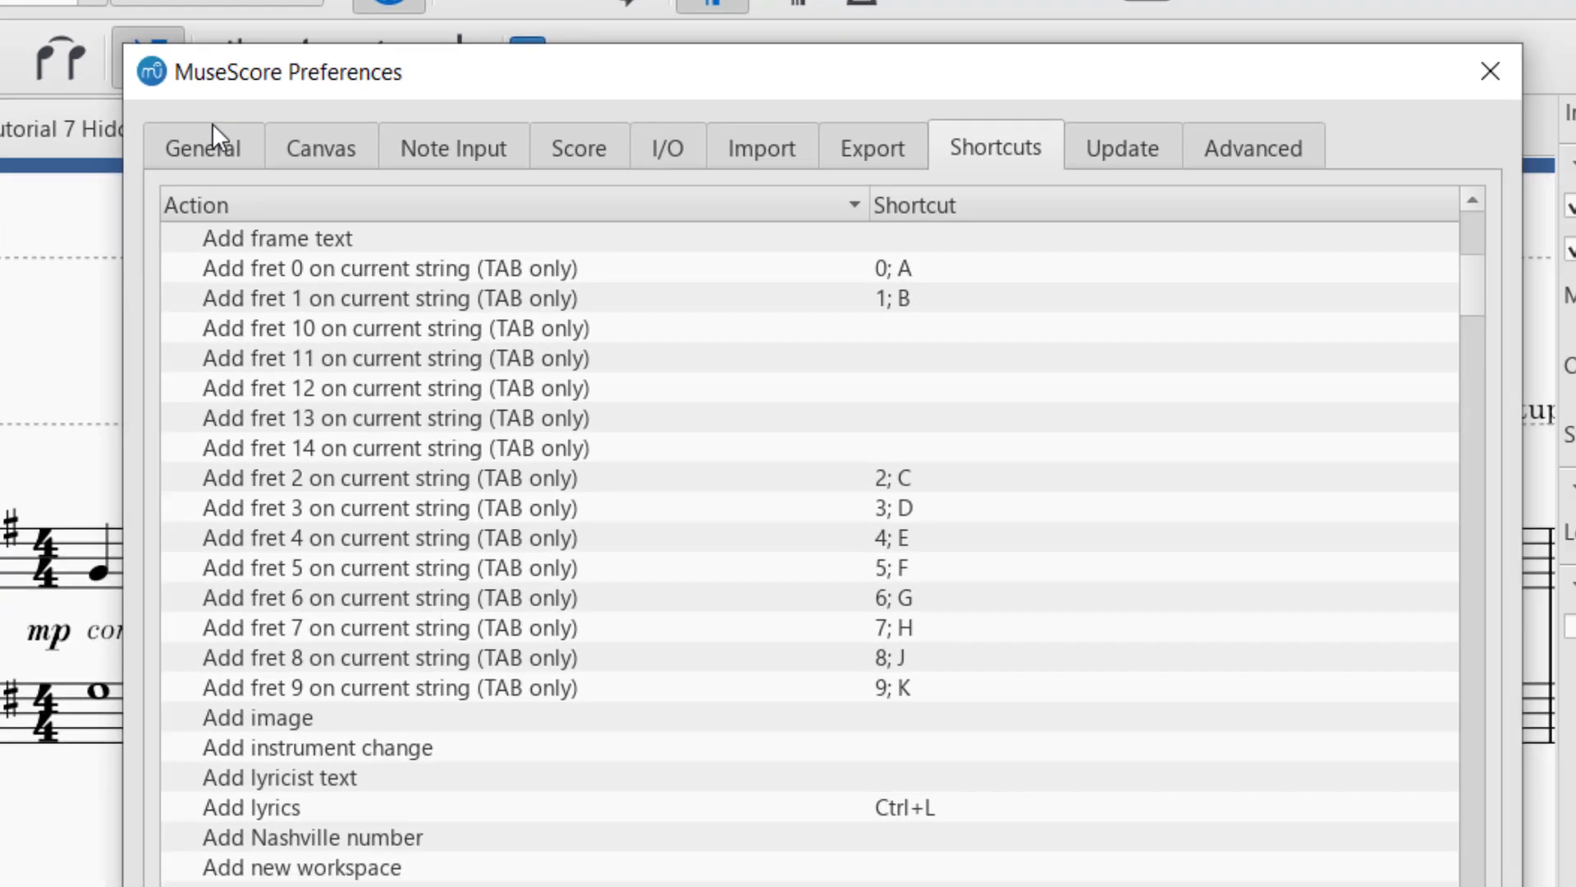
{"action": "left_click", "coordinate": [211, 136]}
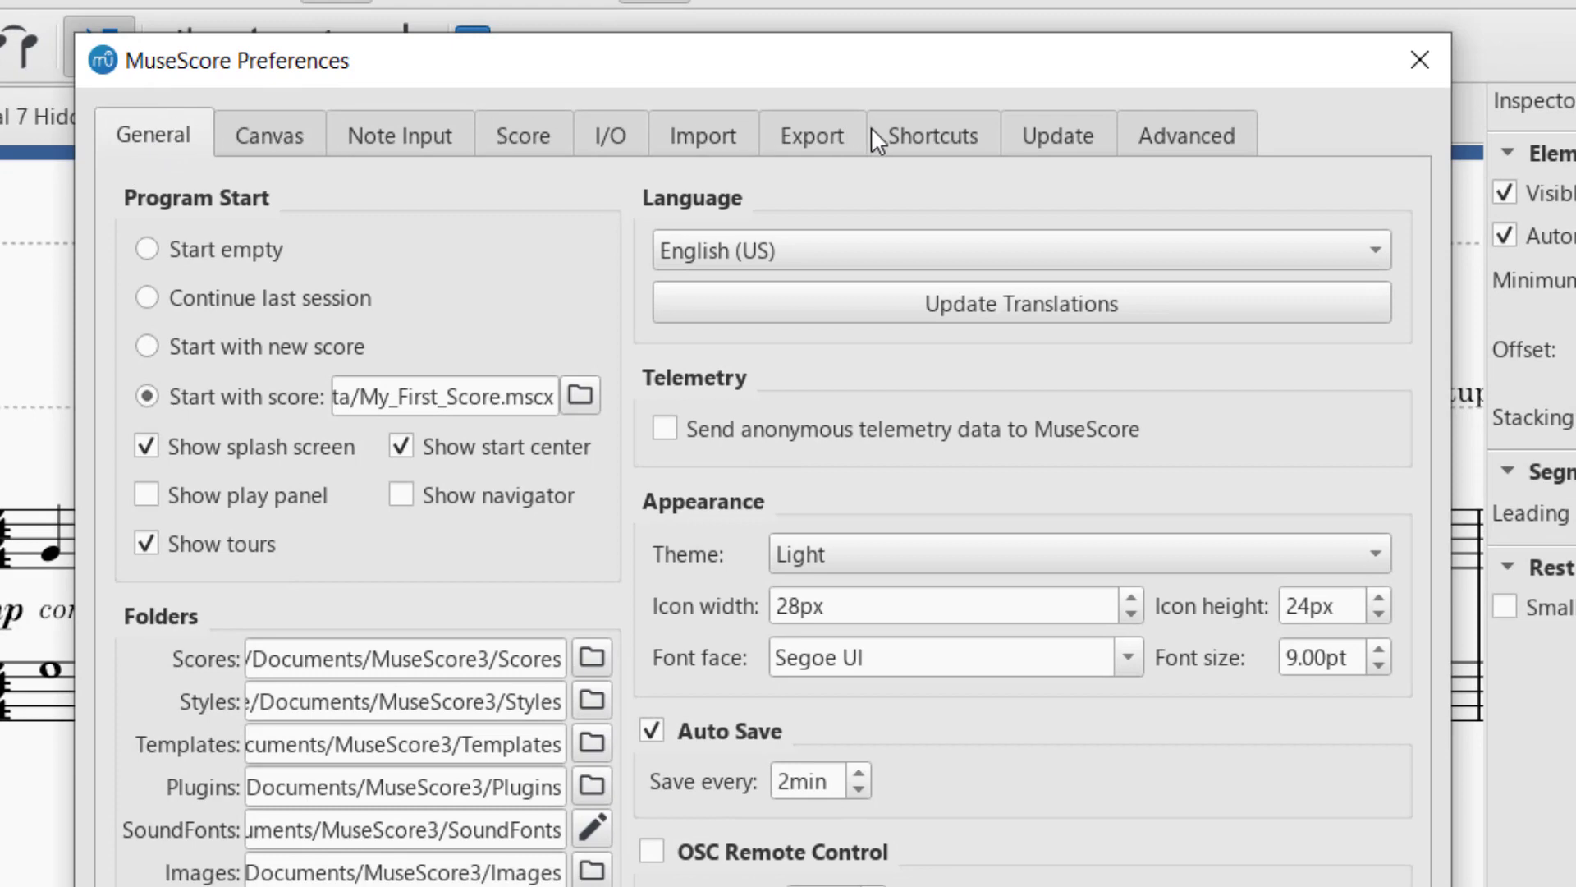
Show the Shortcuts page and scroll through the list of actions and their key combinations
{"action": "left_click", "coordinate": [931, 135]}
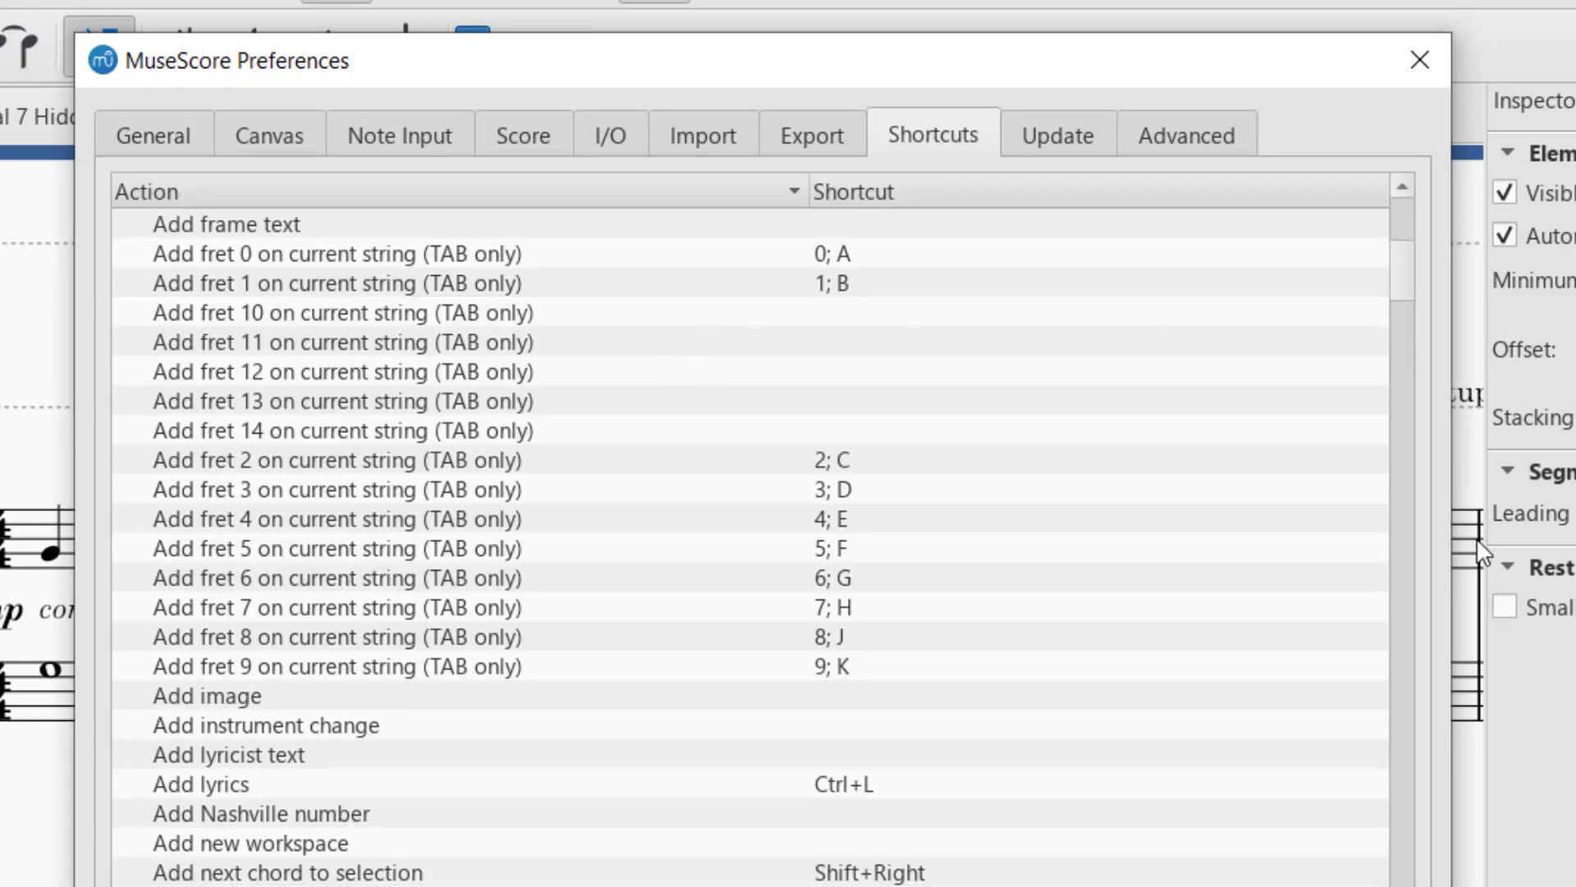
{"action": "left_click_drag", "start_coordinate": [1409, 289], "coordinate": [1408, 230]}
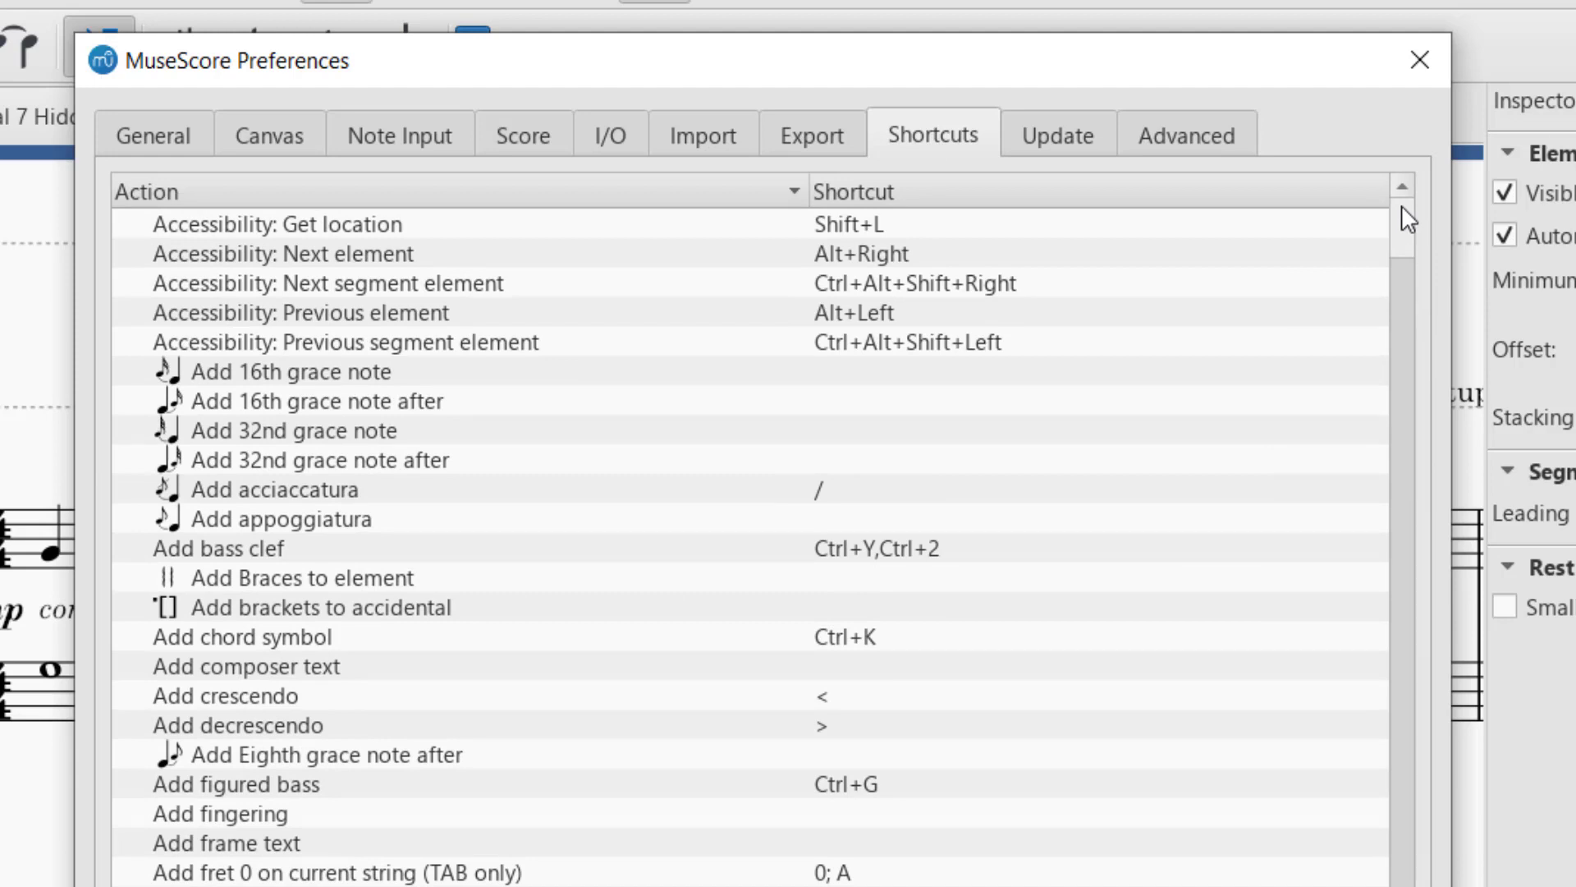
{"action": "left_click_drag", "start_coordinate": [1410, 233], "coordinate": [1424, 482]}
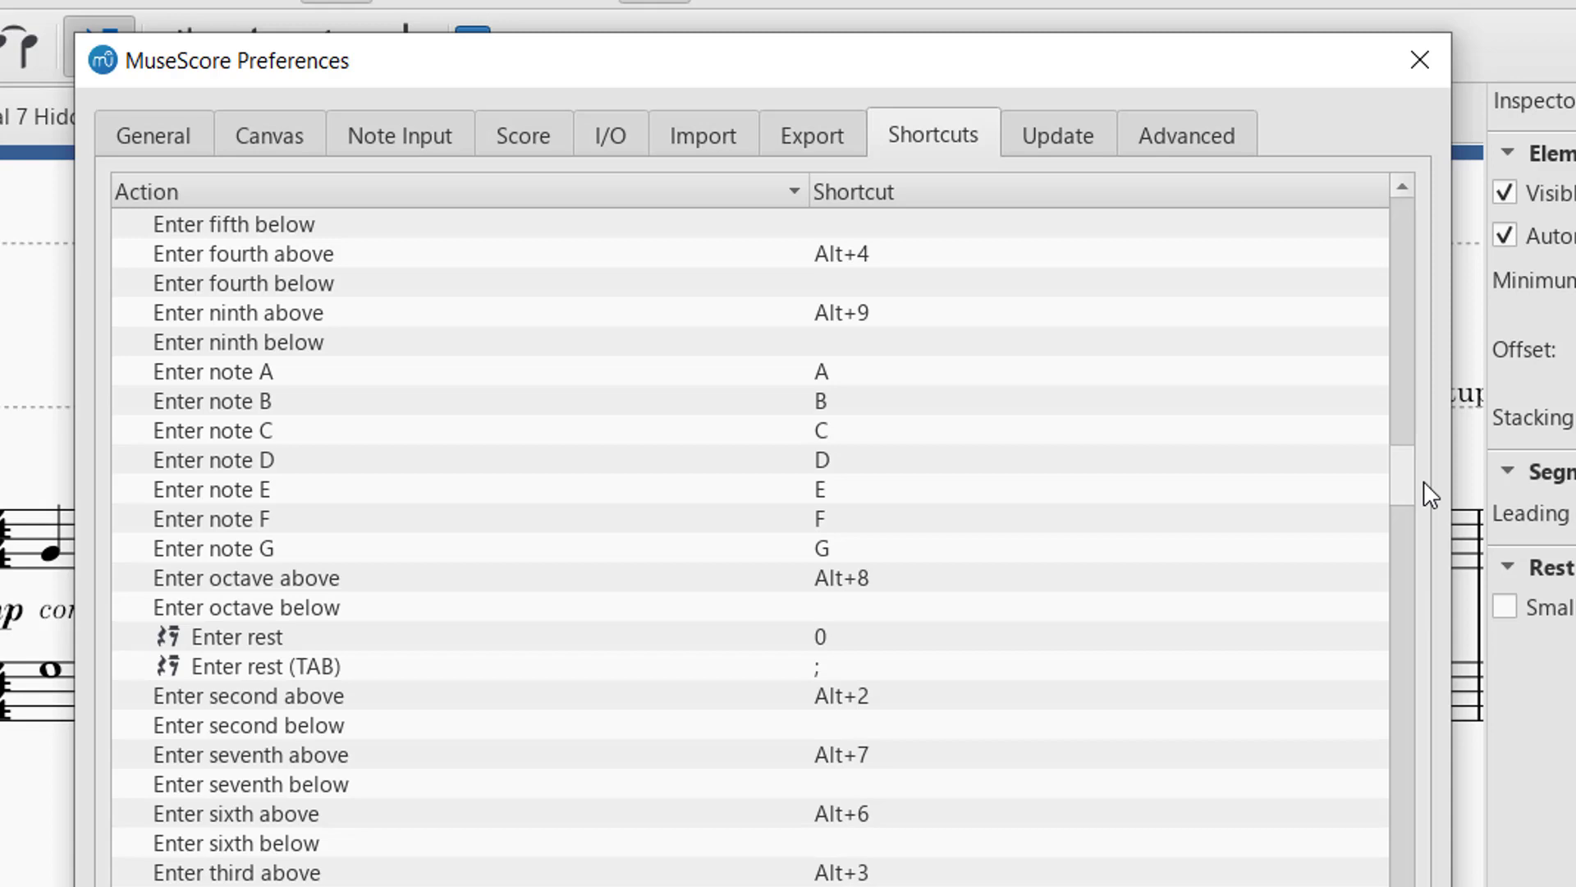
{"action": "left_click_drag", "start_coordinate": [1412, 474], "coordinate": [1431, 628]}
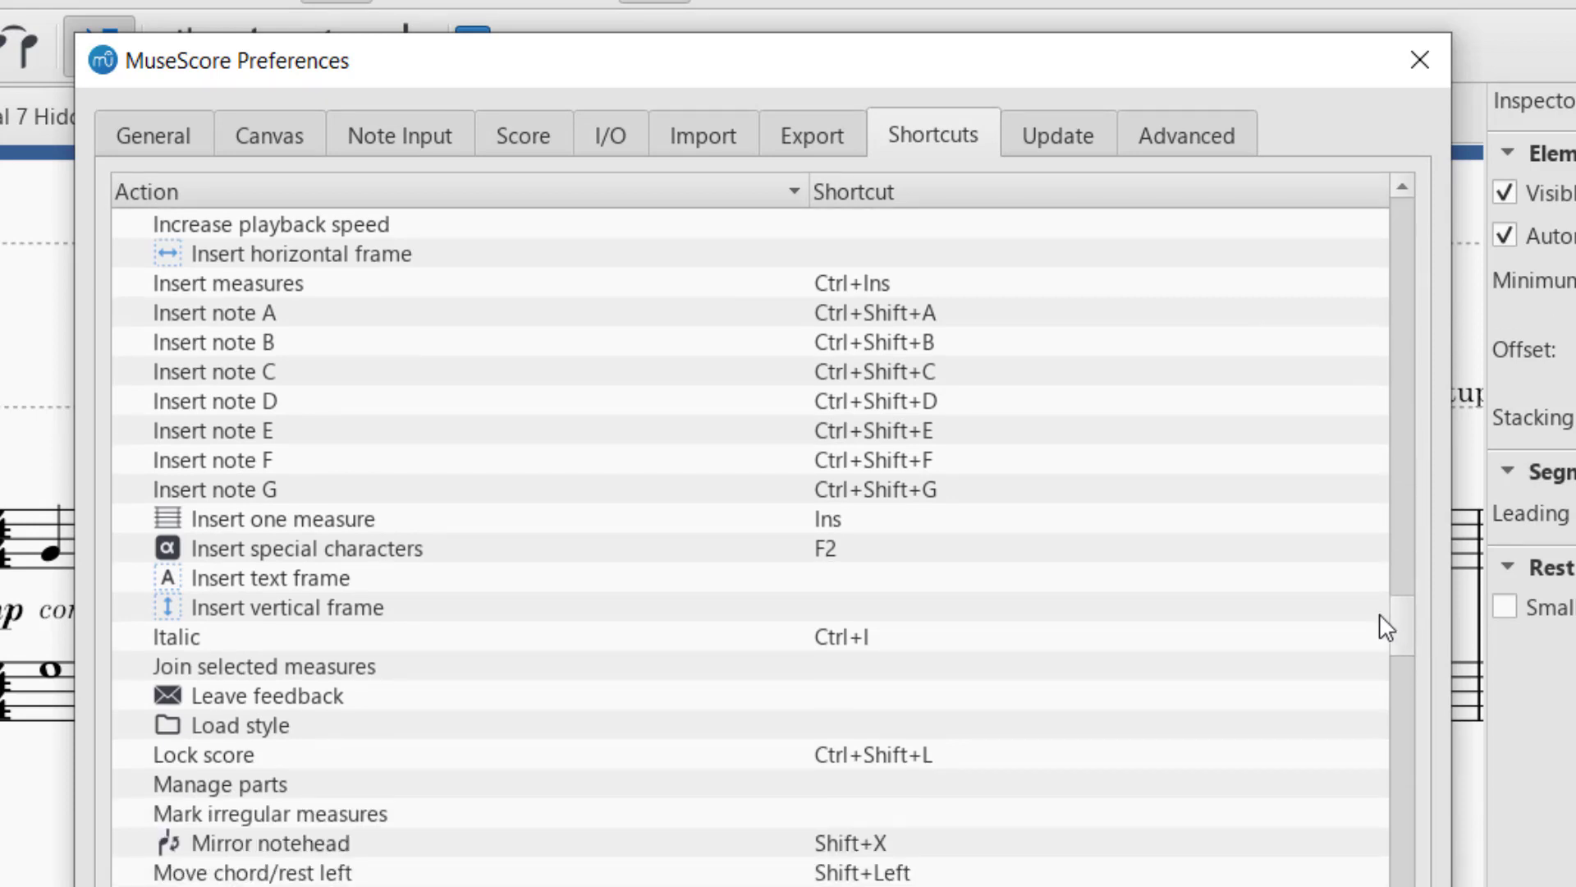
{"action": "scroll", "coordinate": [1376, 630], "scroll_direction": "down", "scroll_amount": 1}
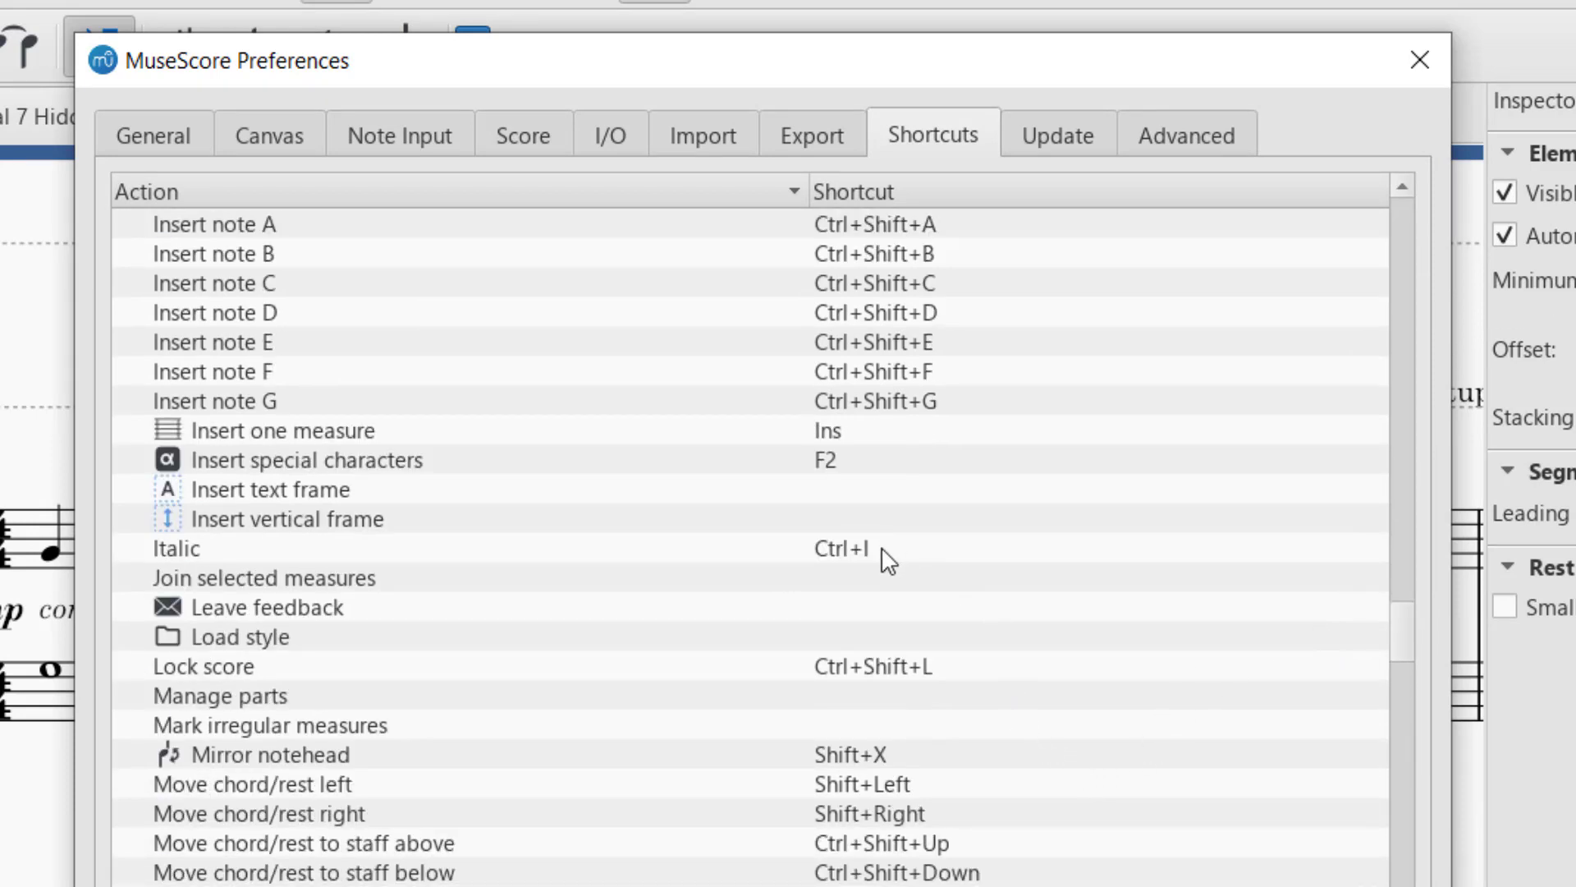
{"action": "scroll", "coordinate": [1031, 608], "scroll_direction": "up", "scroll_amount": 9}
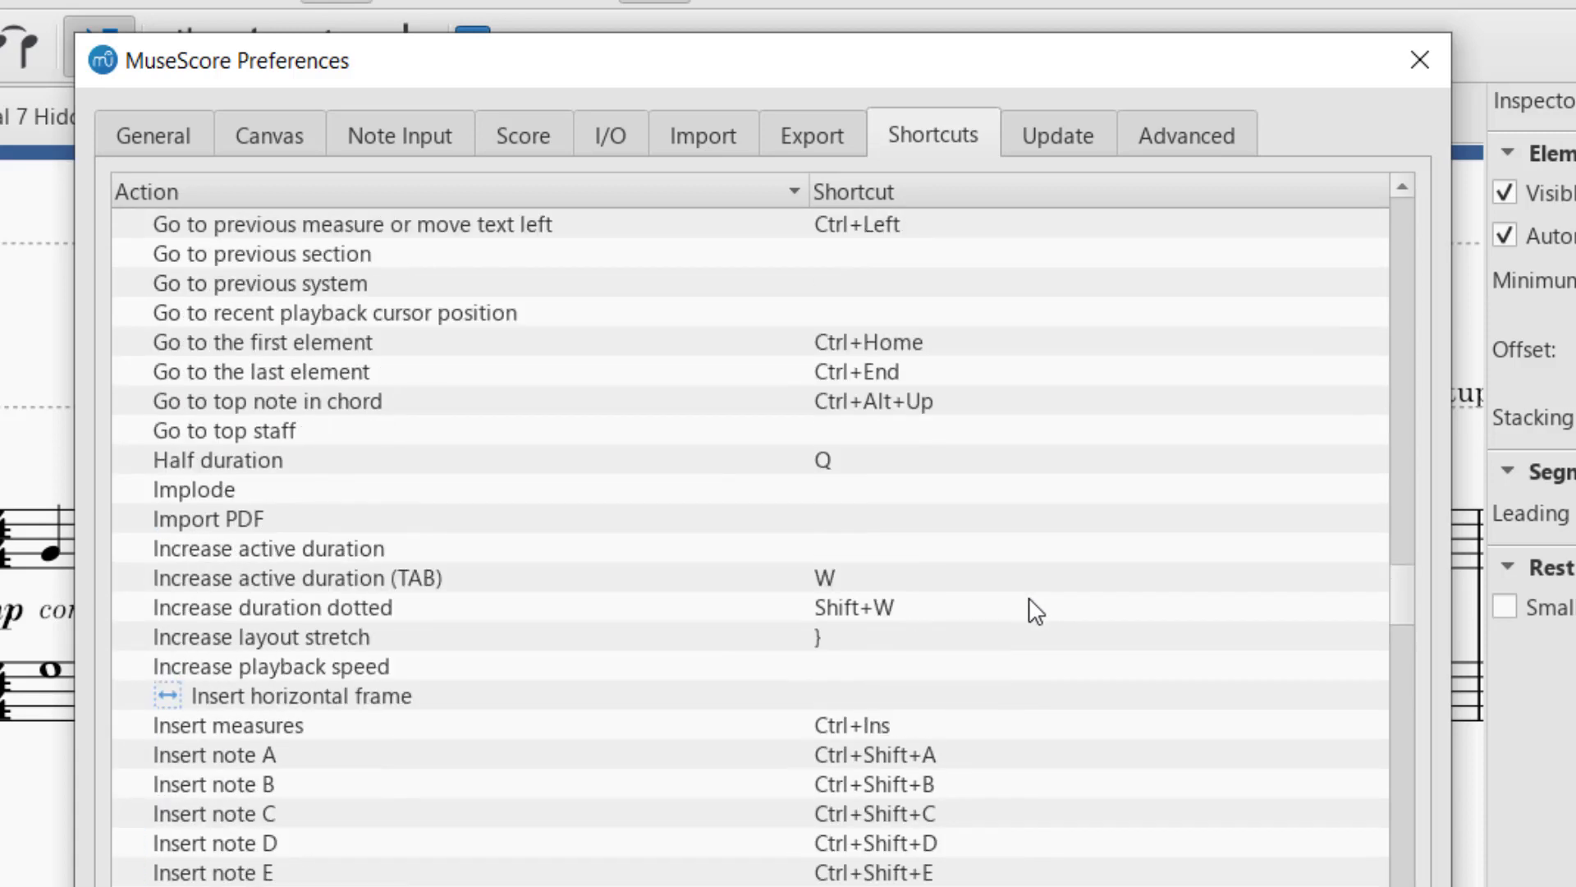
{"action": "left_click_drag", "start_coordinate": [1406, 593], "coordinate": [1423, 234]}
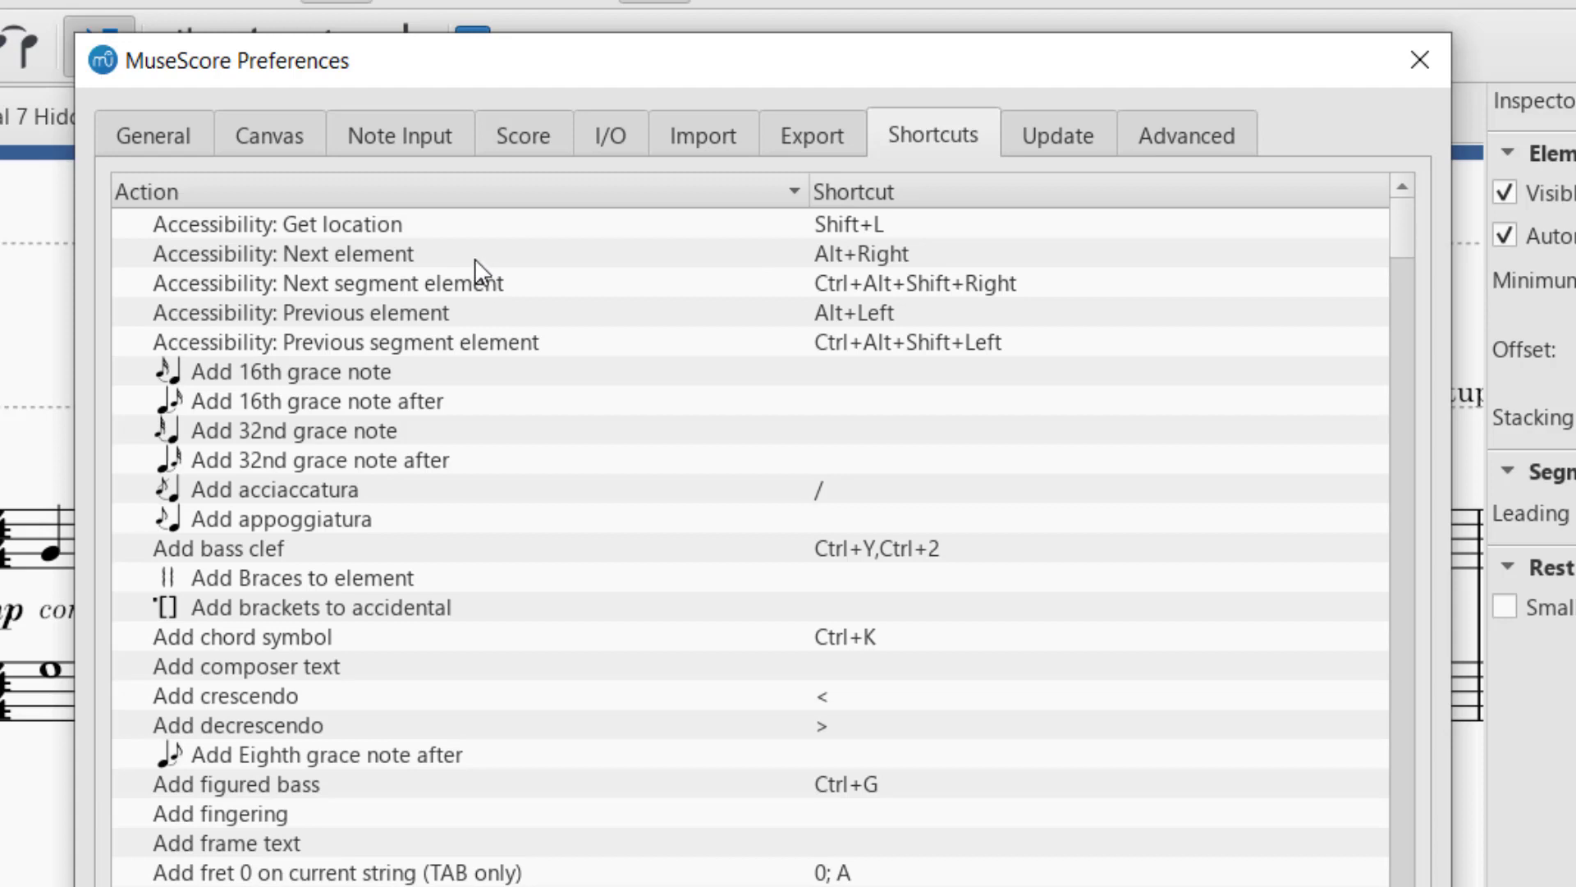
{"action": "double_click", "coordinate": [613, 253]}
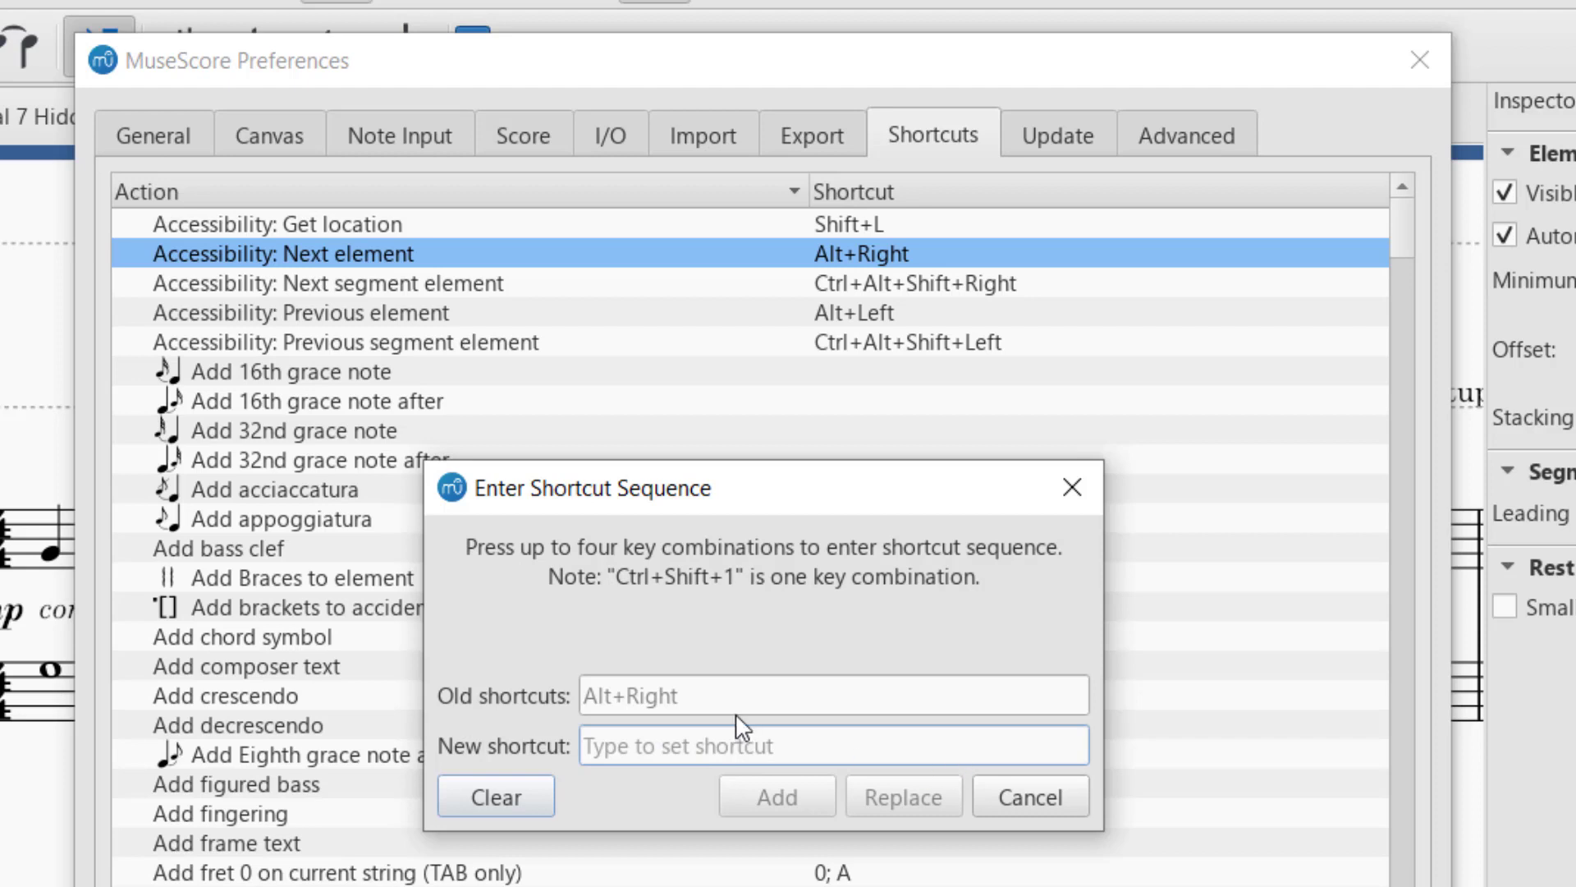
{"action": "left_click", "coordinate": [1028, 796]}
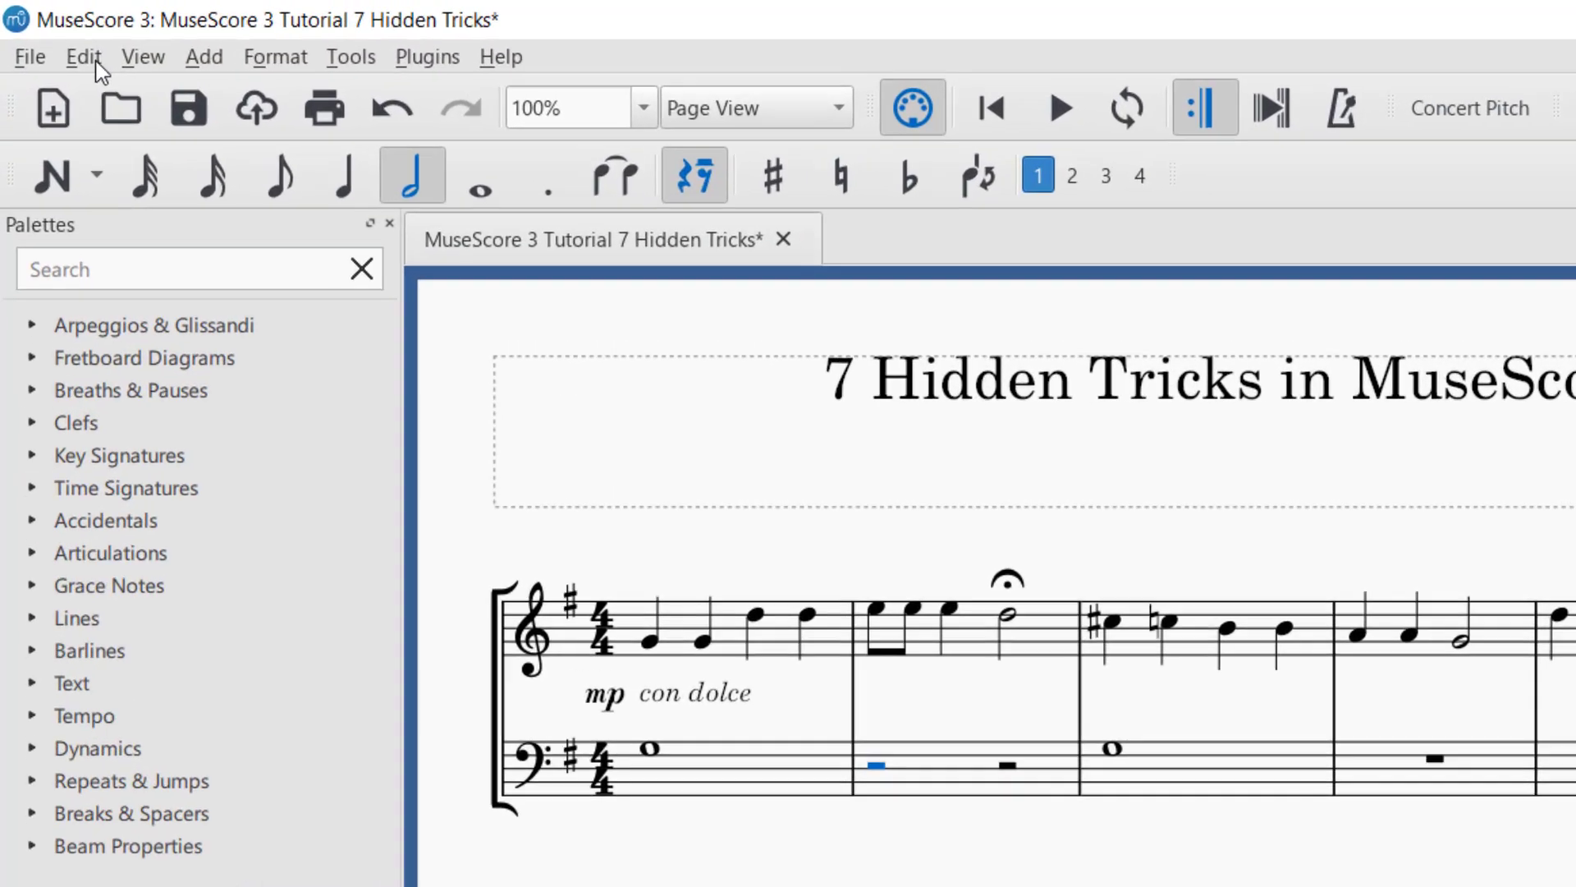
Reopen Preferences and switch the interface theme to Dark, then back to Light
{"action": "left_click", "coordinate": [56, 35]}
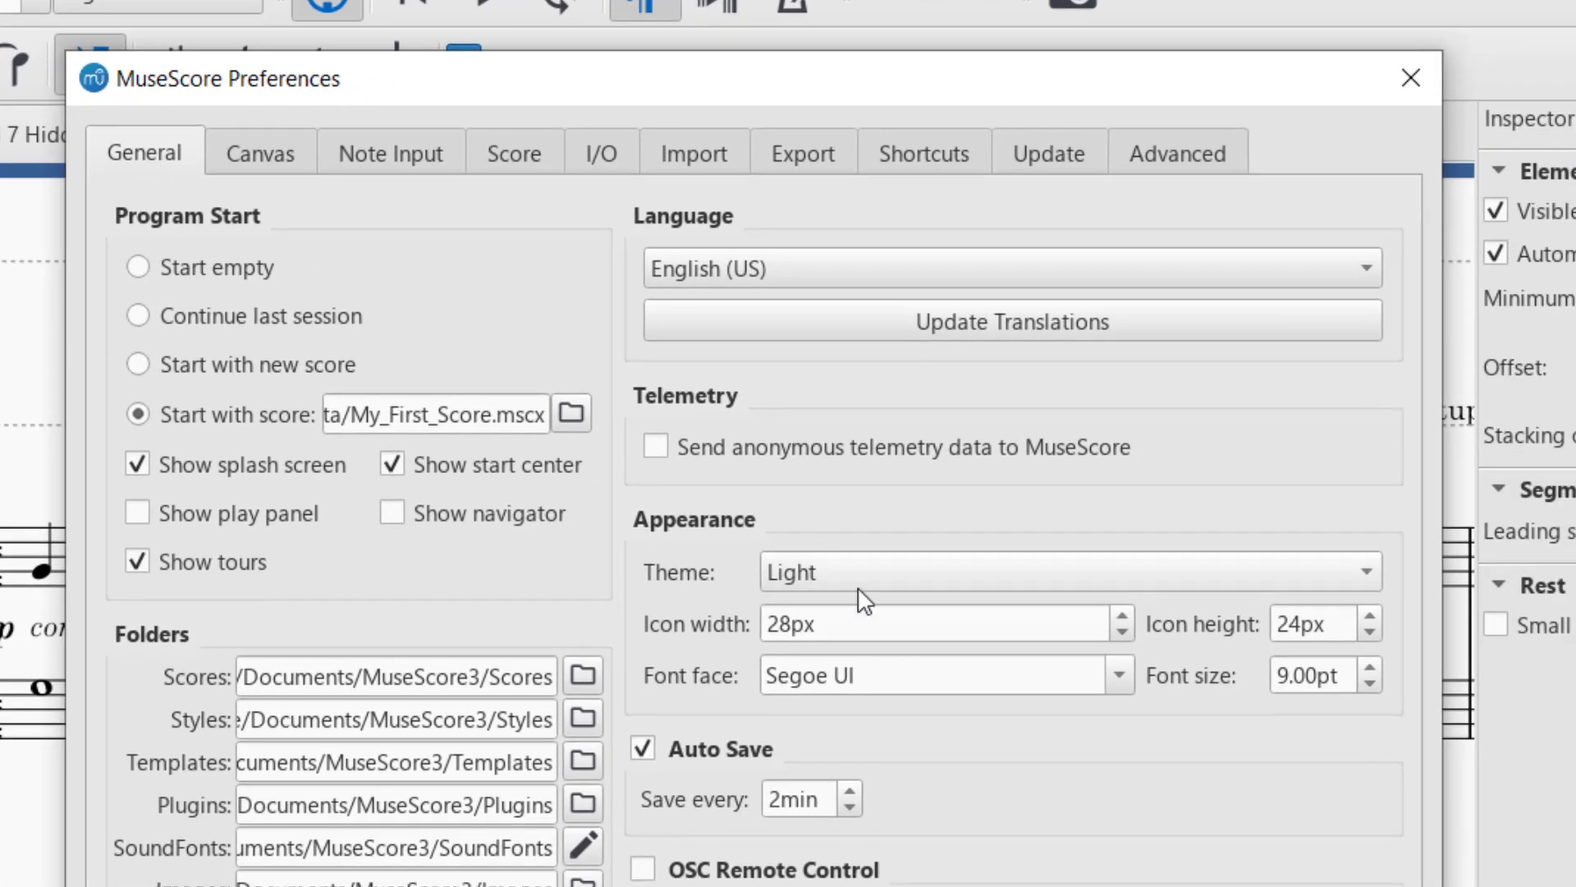
{"action": "left_click", "coordinate": [899, 575]}
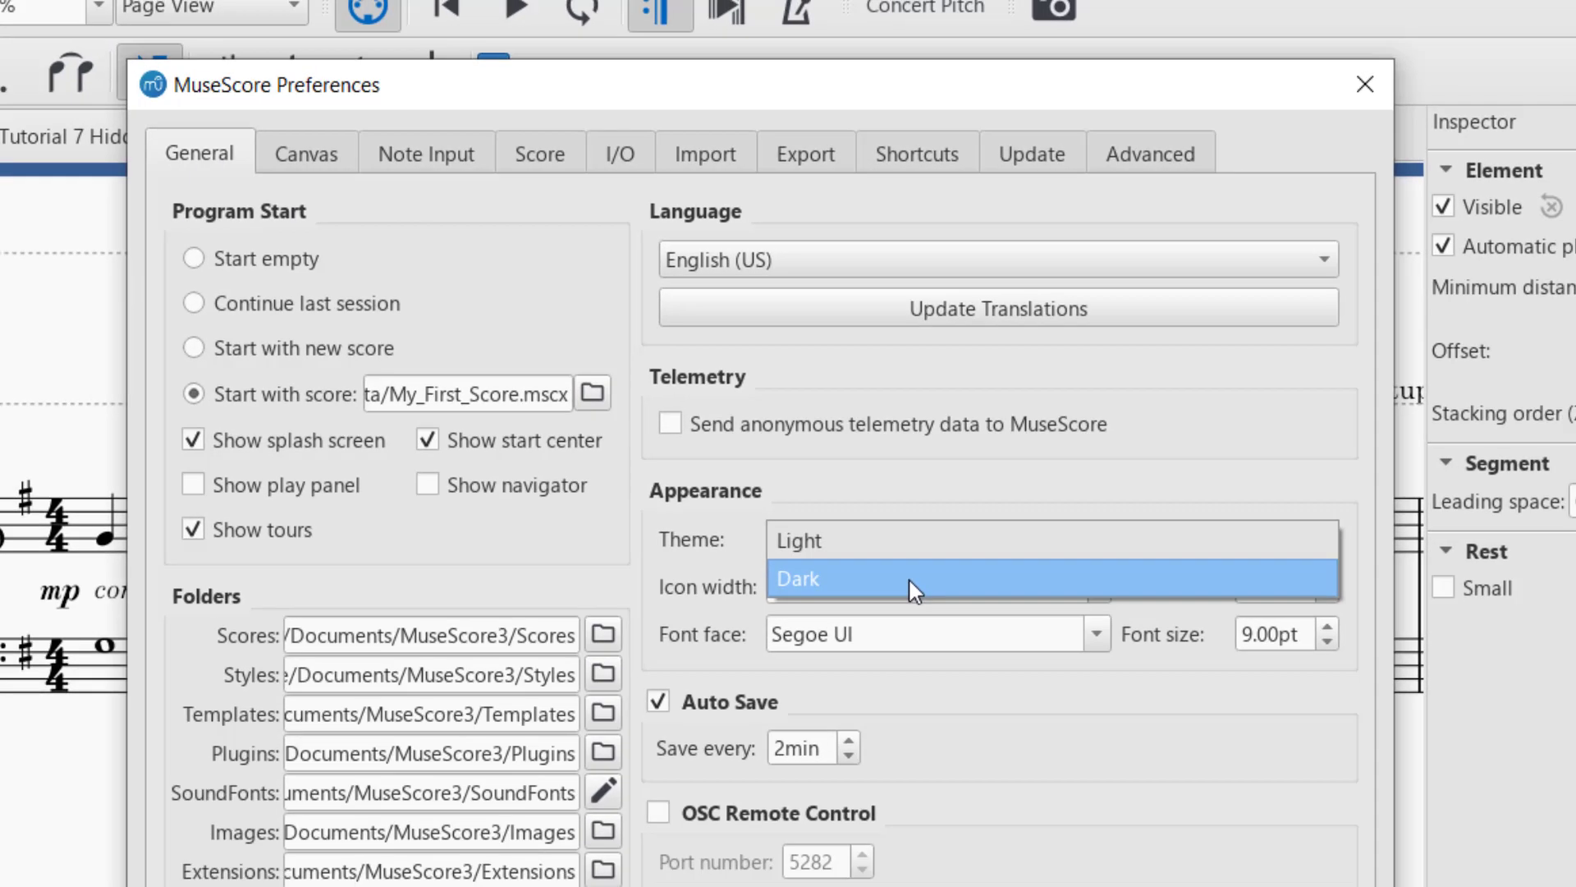
{"action": "left_click", "coordinate": [913, 616]}
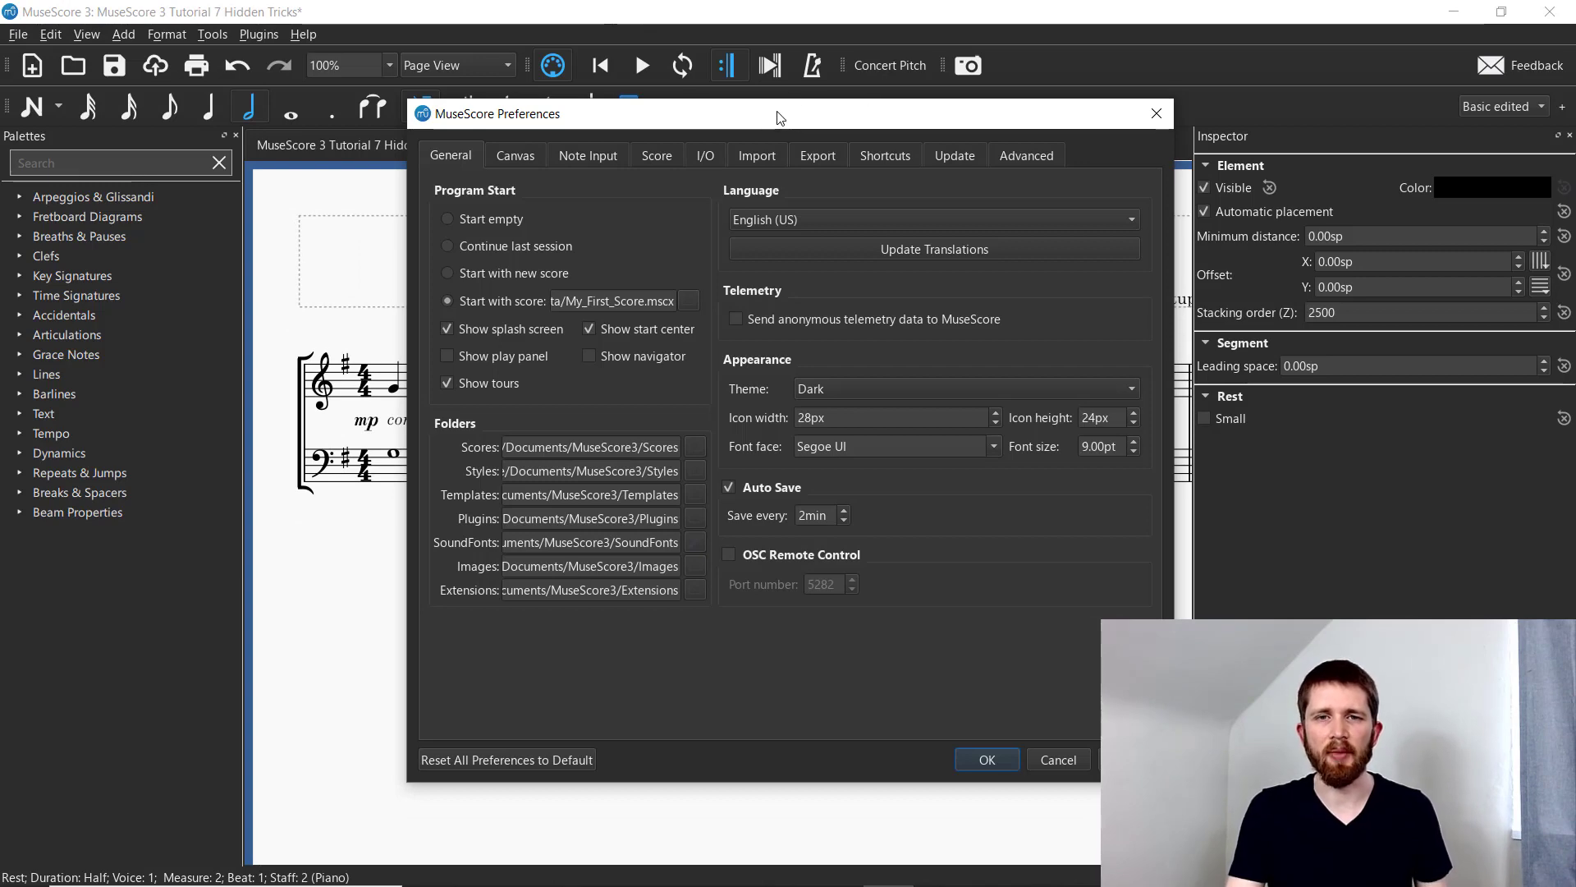
{"action": "left_click_drag", "start_coordinate": [782, 117], "coordinate": [754, 104]}
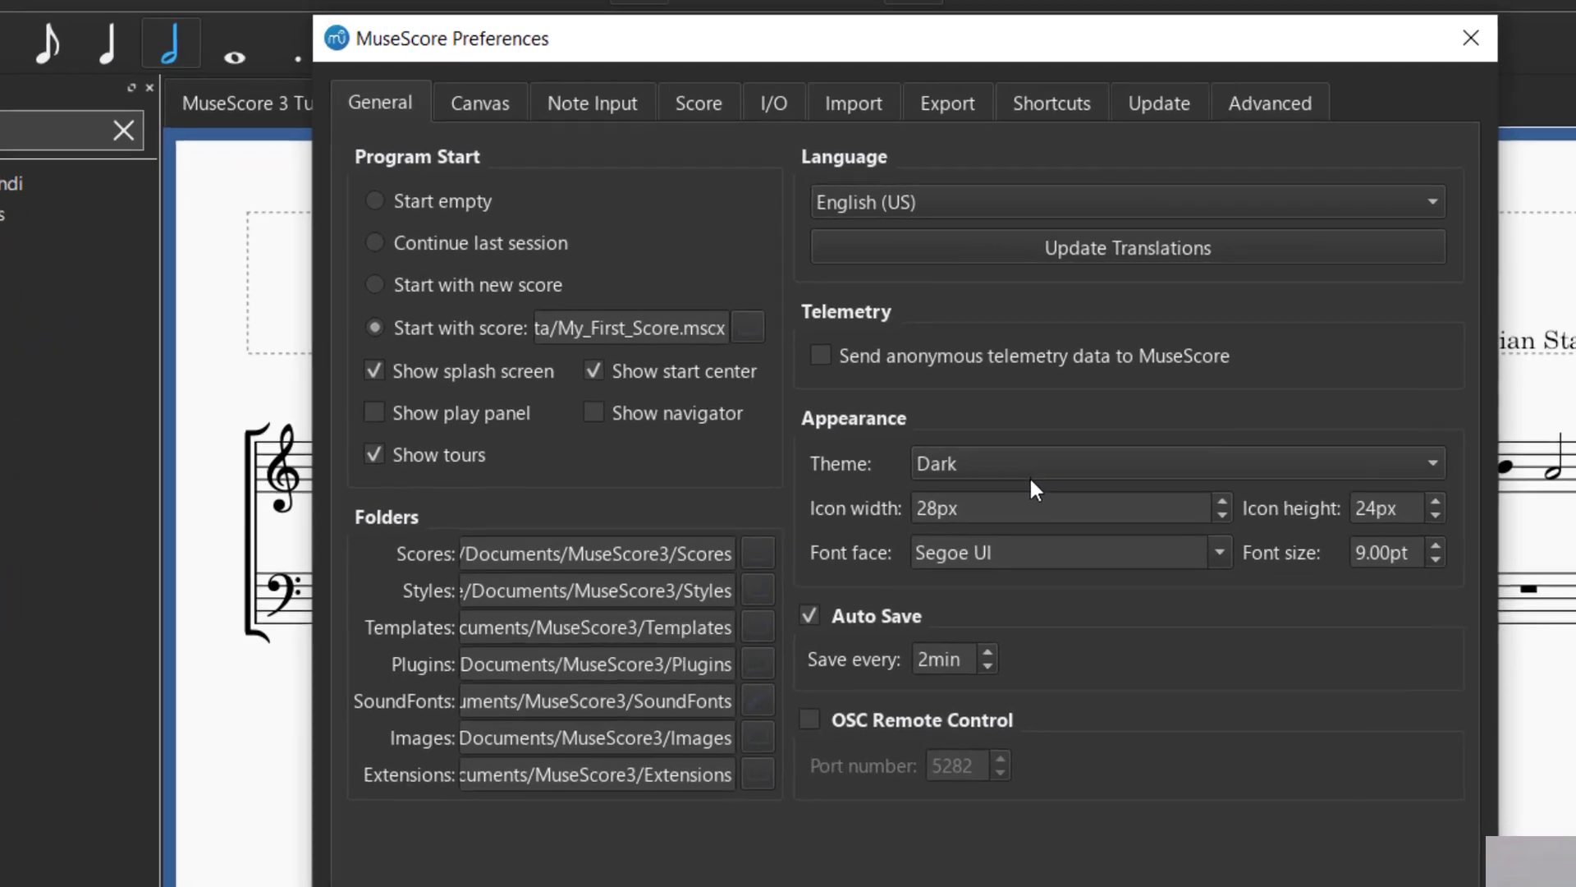
{"action": "left_click", "coordinate": [1032, 464]}
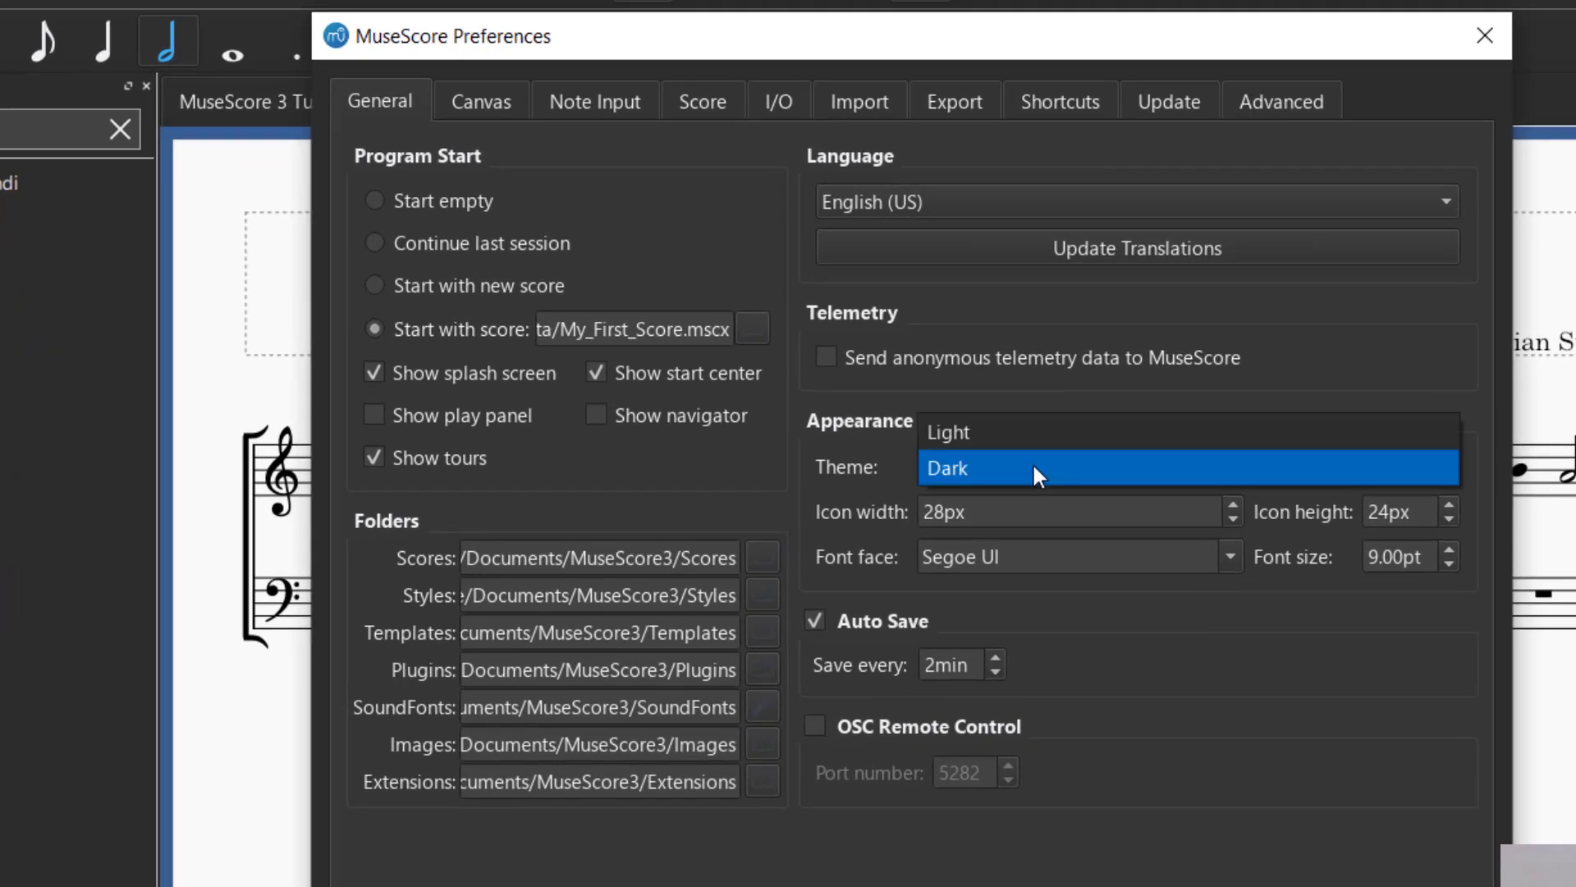
{"action": "left_click", "coordinate": [1054, 430]}
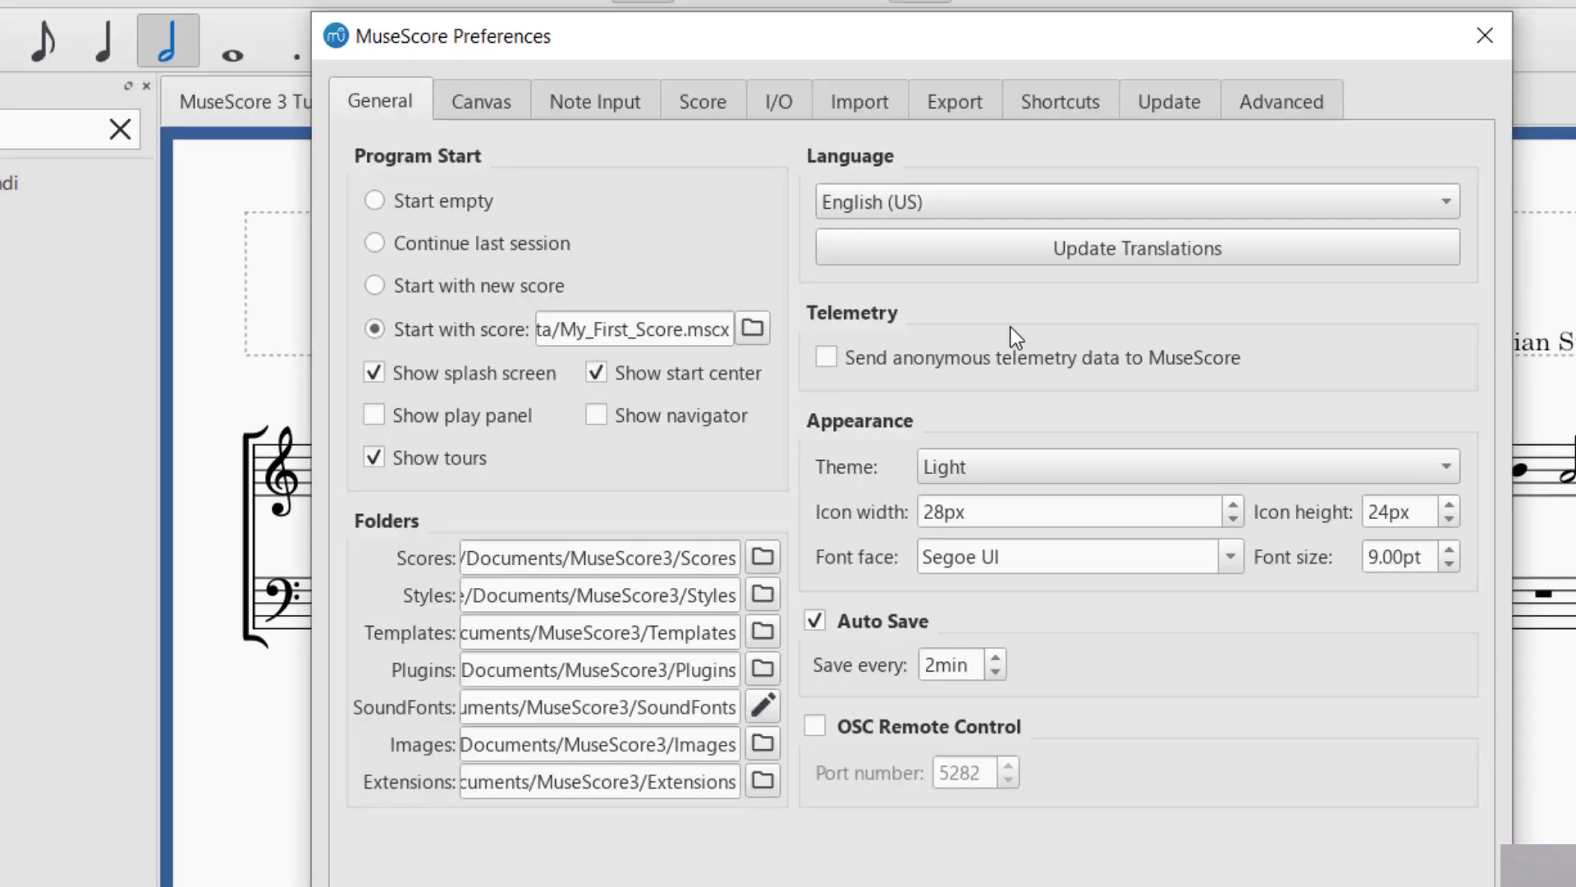
Set the paper colour to light yellow on the Canvas preferences
{"action": "left_click", "coordinate": [502, 91]}
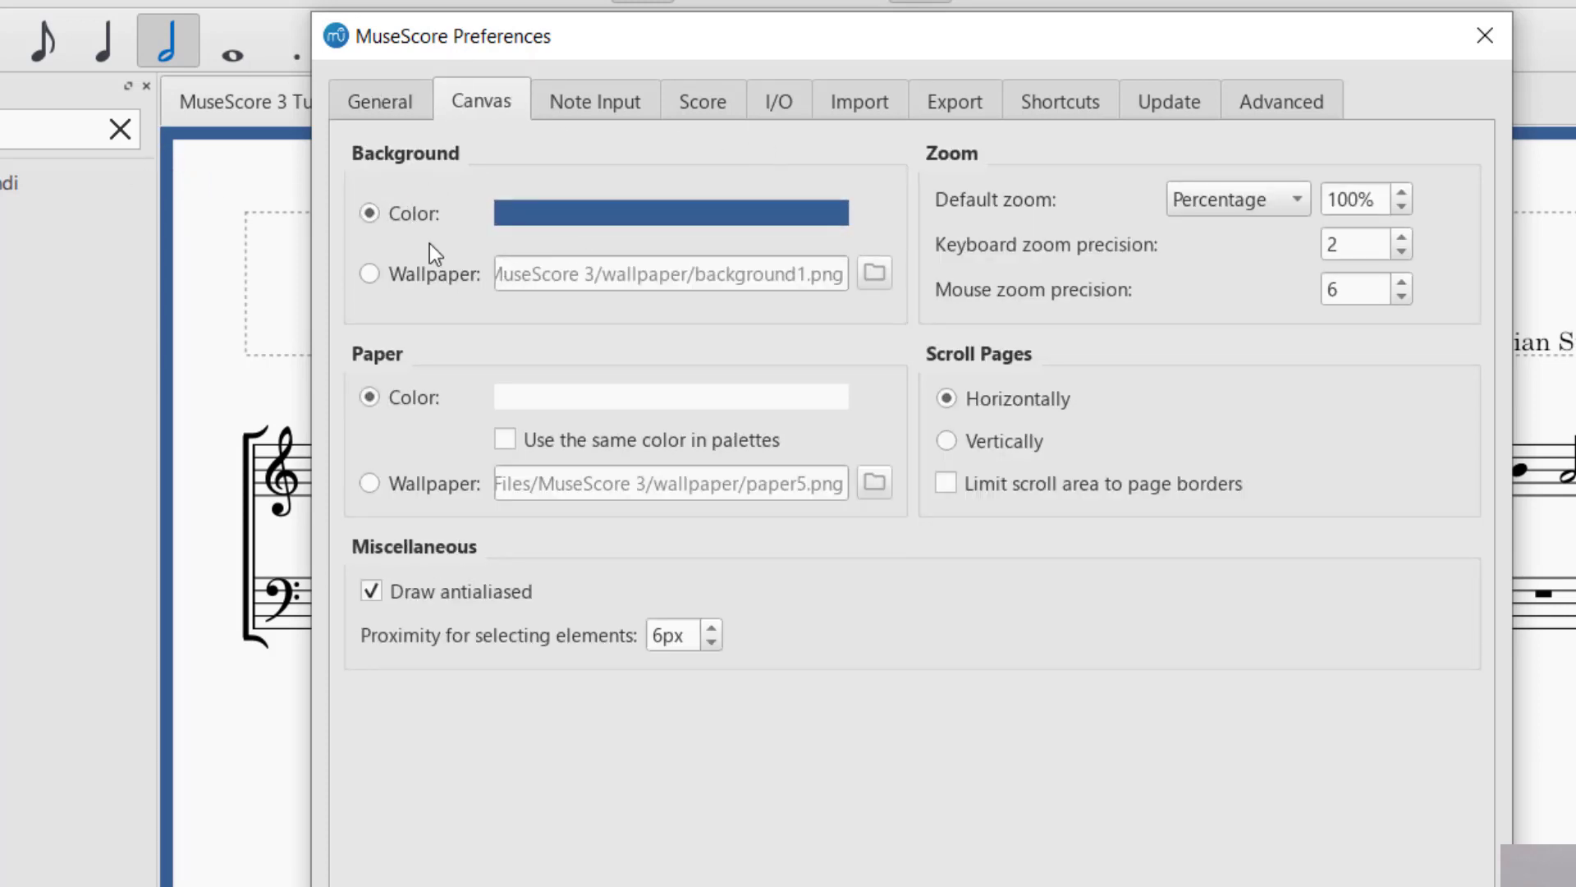
{"action": "left_click", "coordinate": [637, 404]}
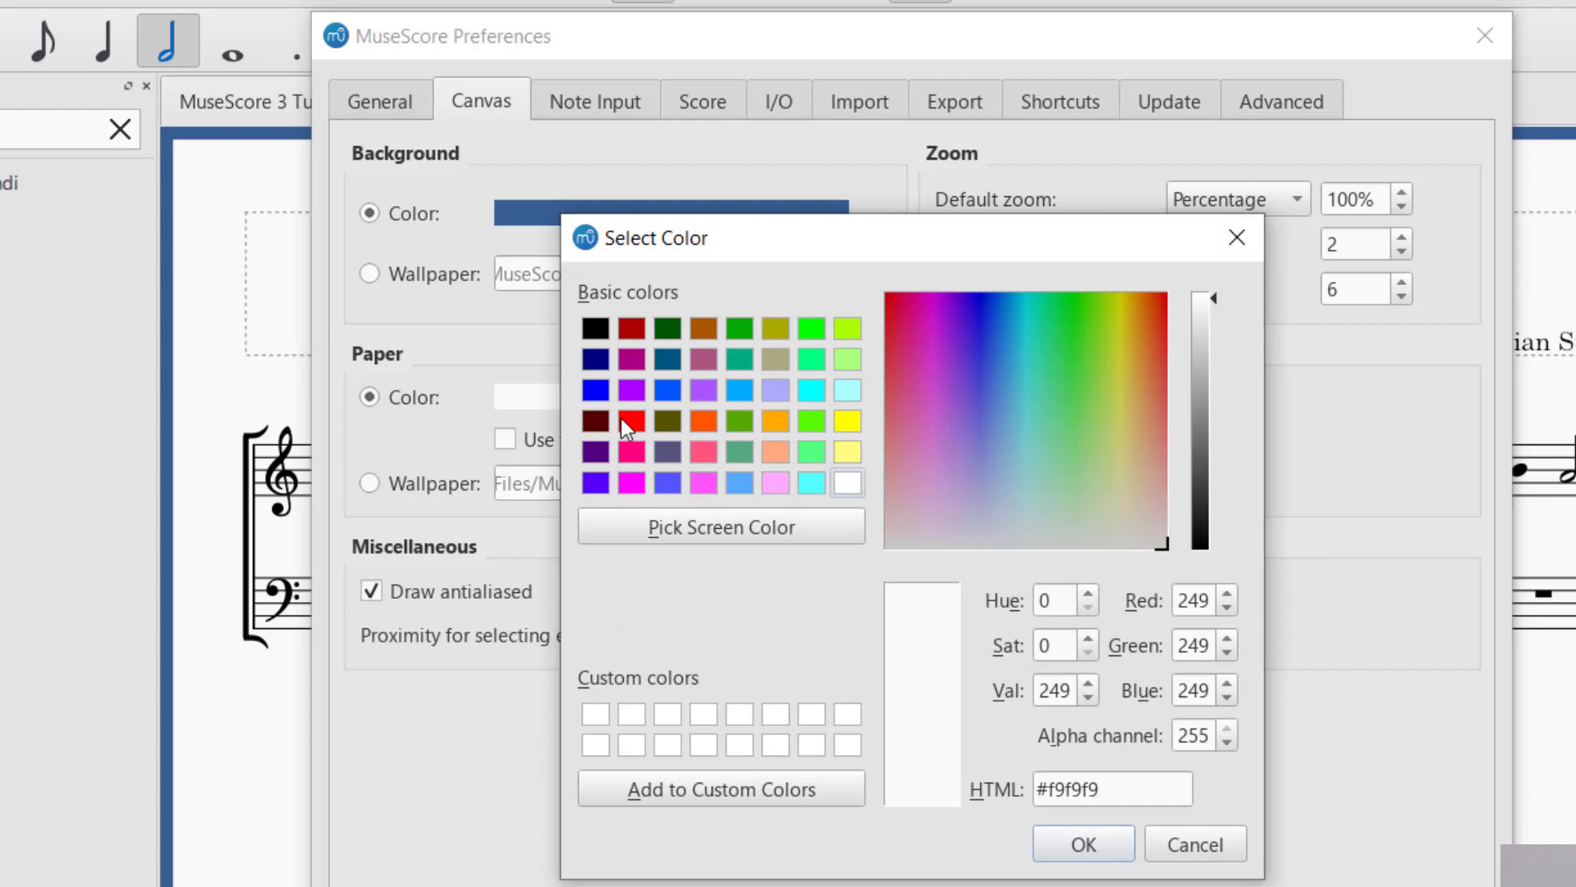
{"action": "left_click", "coordinate": [850, 452]}
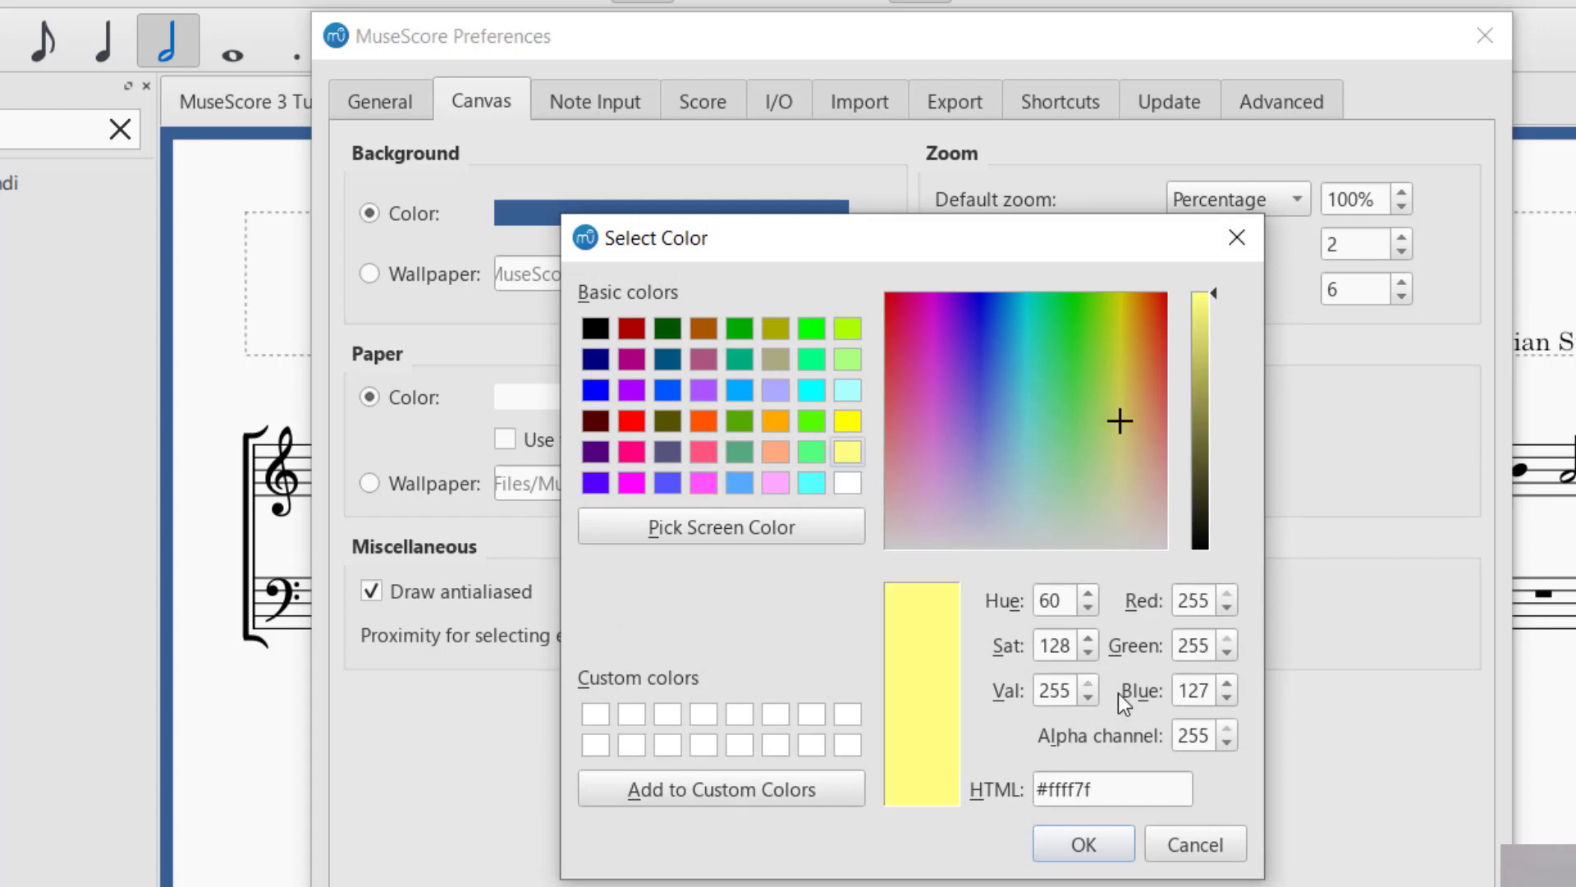
{"action": "left_click", "coordinate": [1115, 852]}
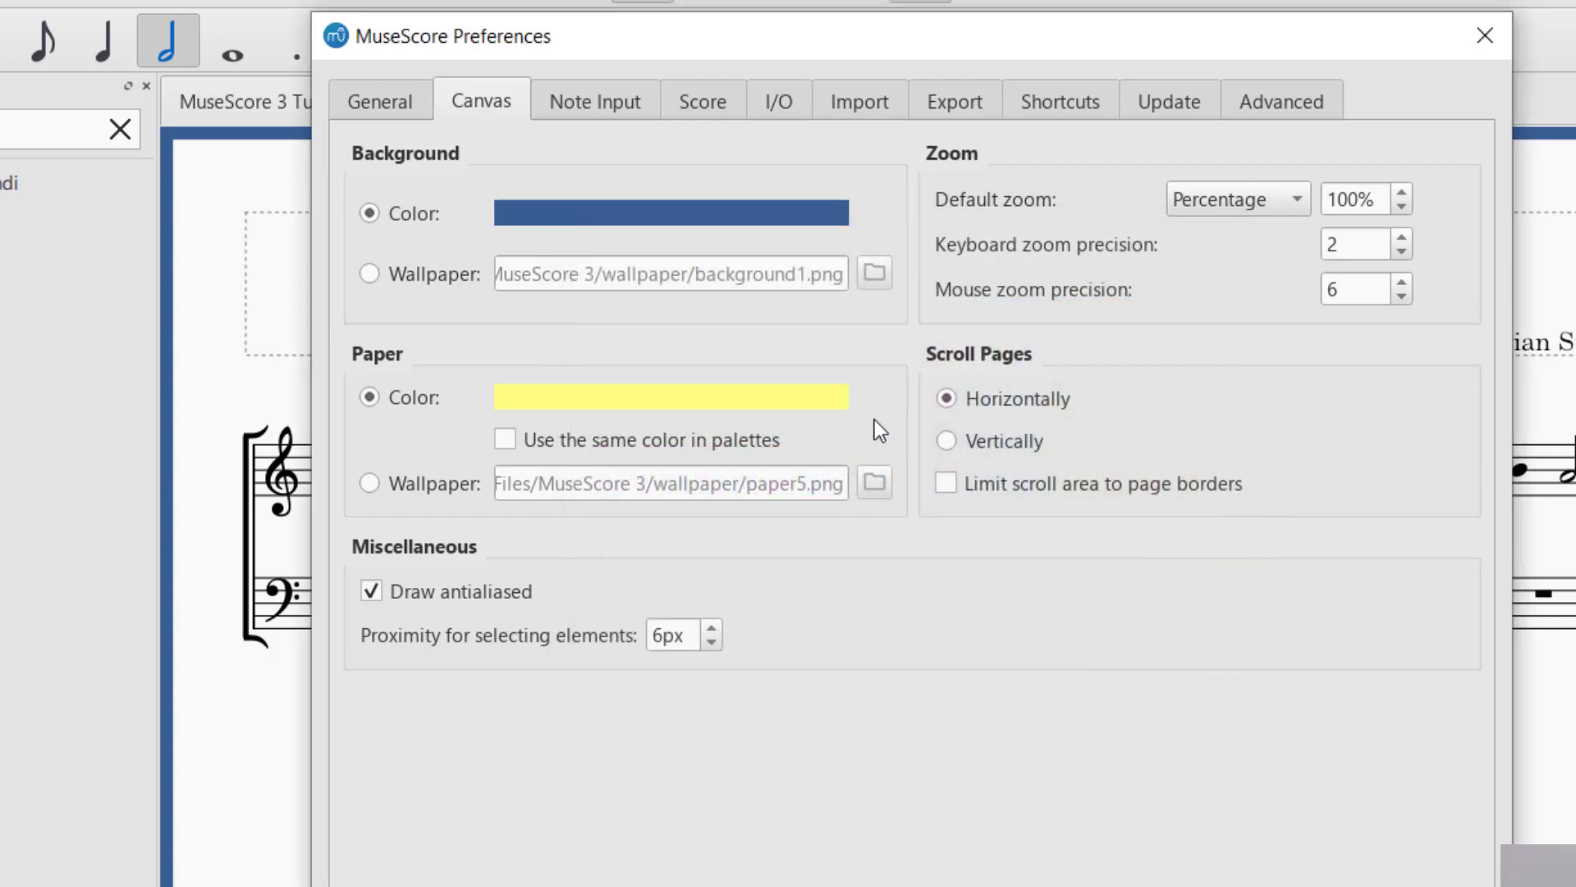
{"action": "left_click_drag", "start_coordinate": [715, 36], "coordinate": [766, 74]}
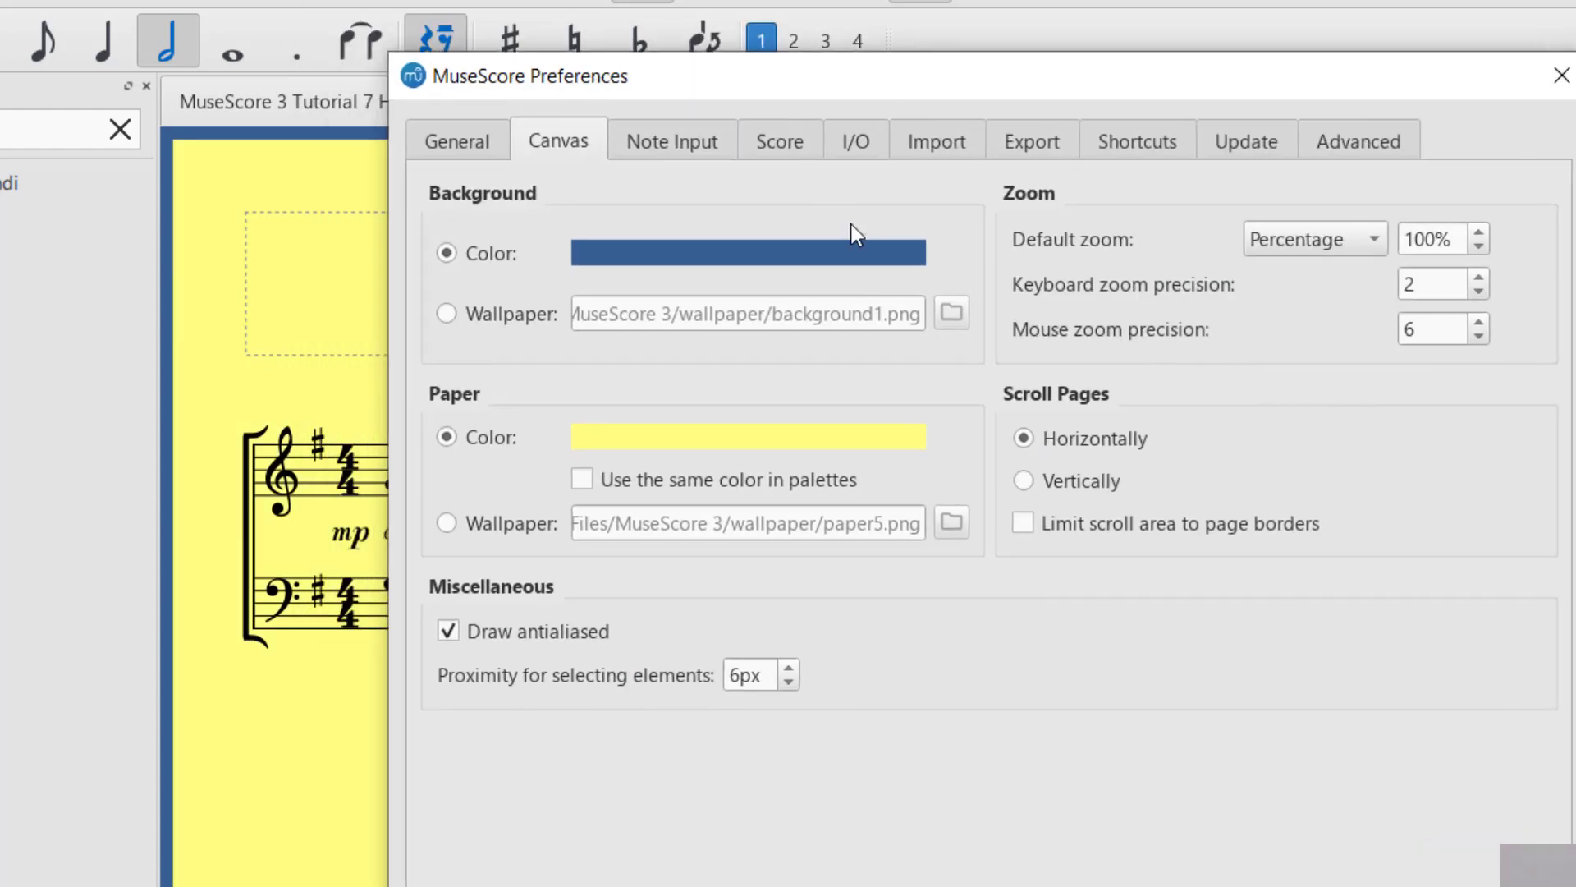
Change the paper colour back to white
{"action": "left_click", "coordinate": [712, 435]}
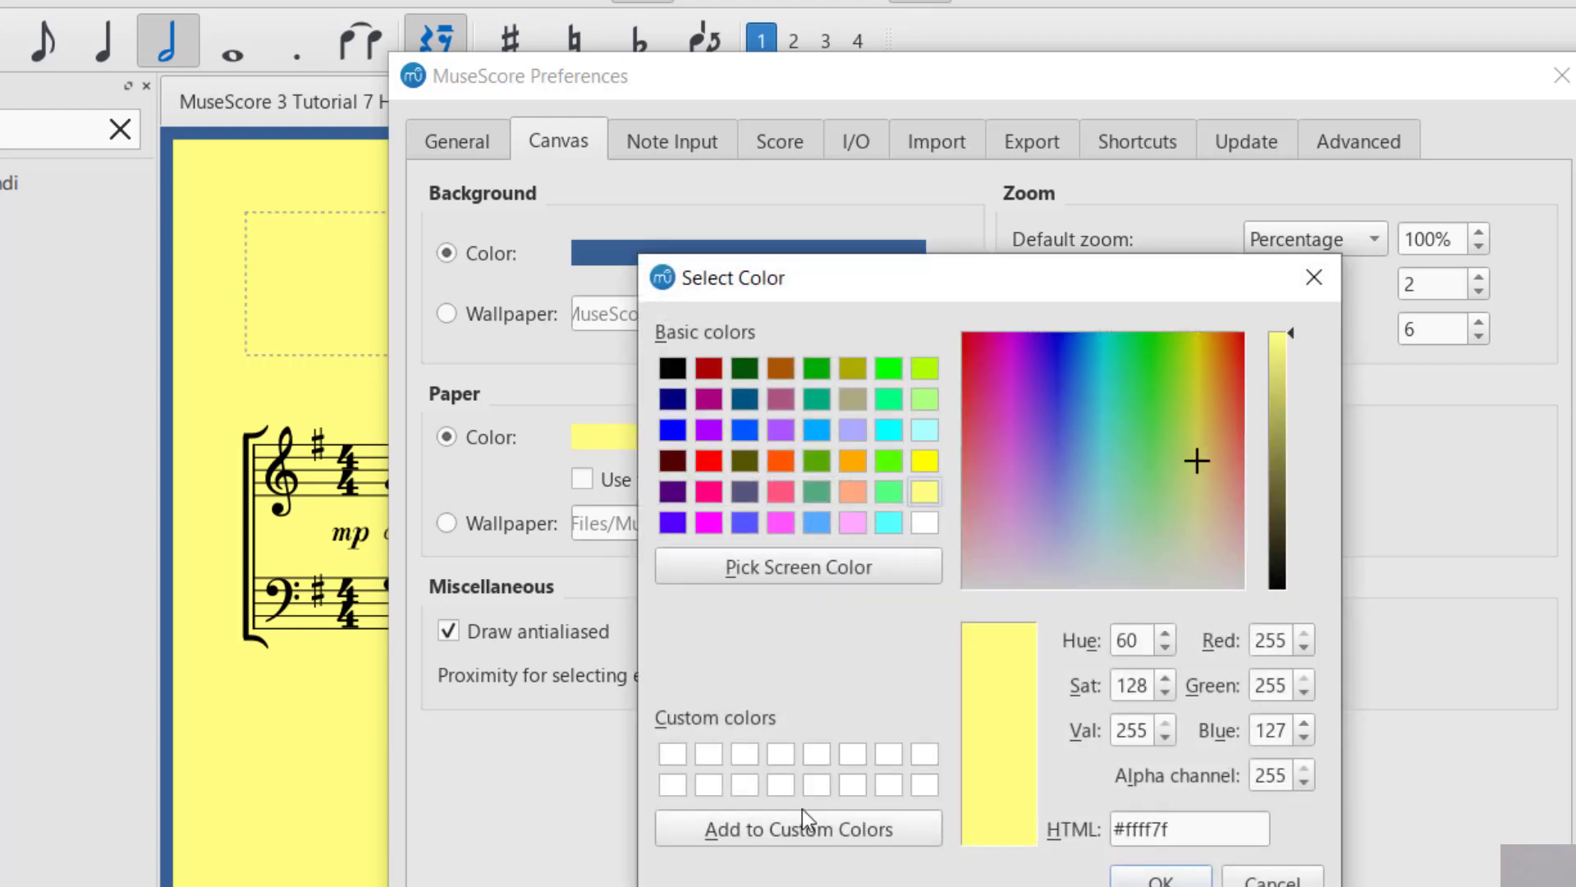
{"action": "left_click", "coordinate": [673, 754]}
{"action": "left_click", "coordinate": [1182, 881]}
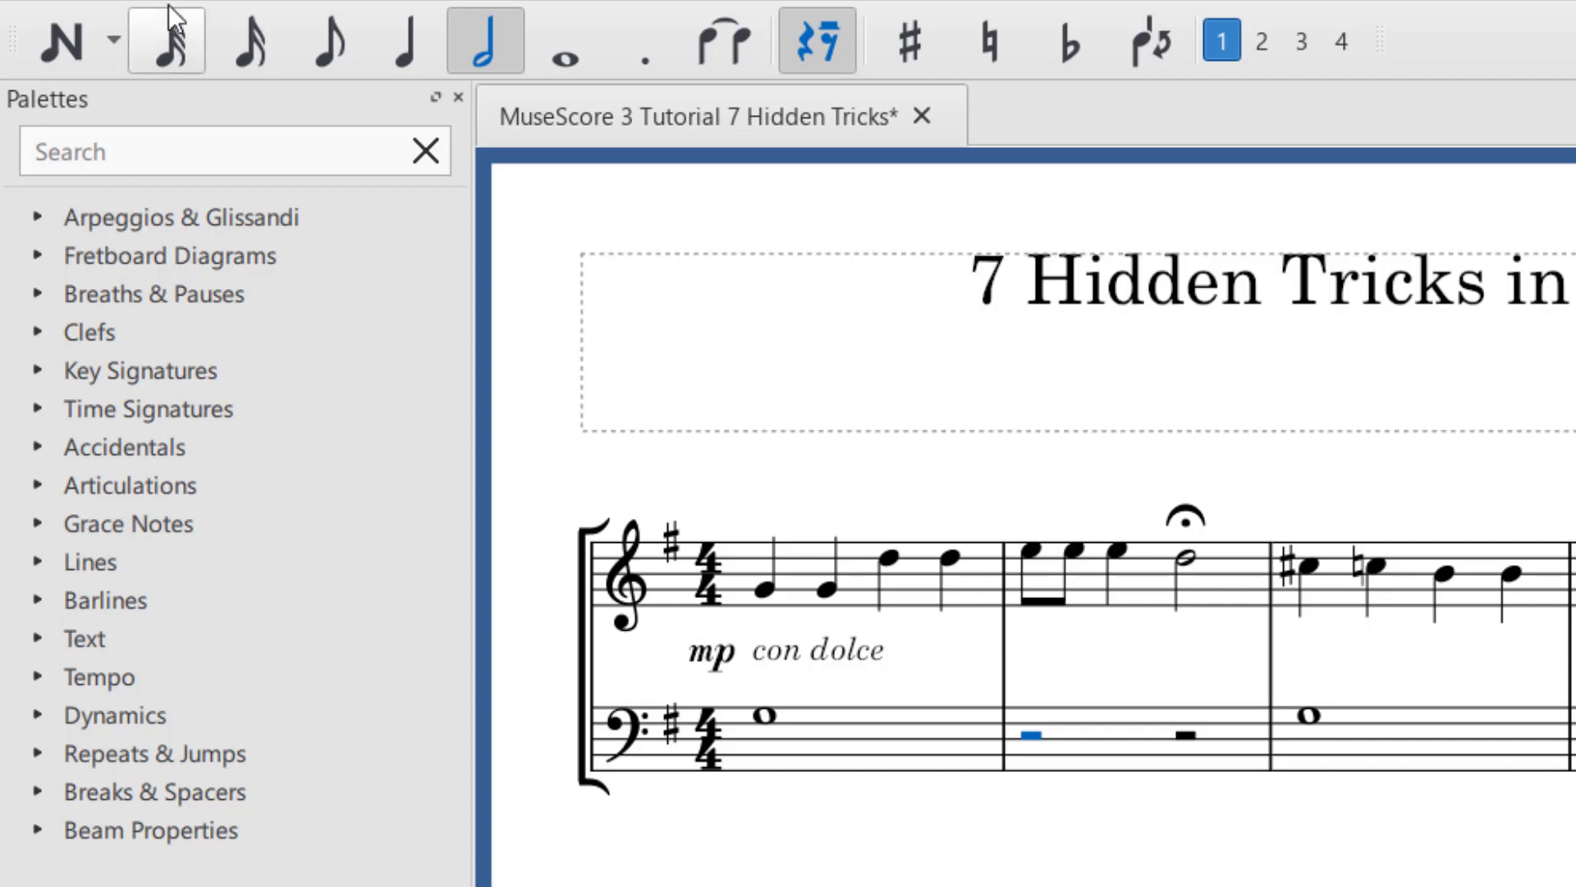
{"action": "left_click", "coordinate": [168, 61]}
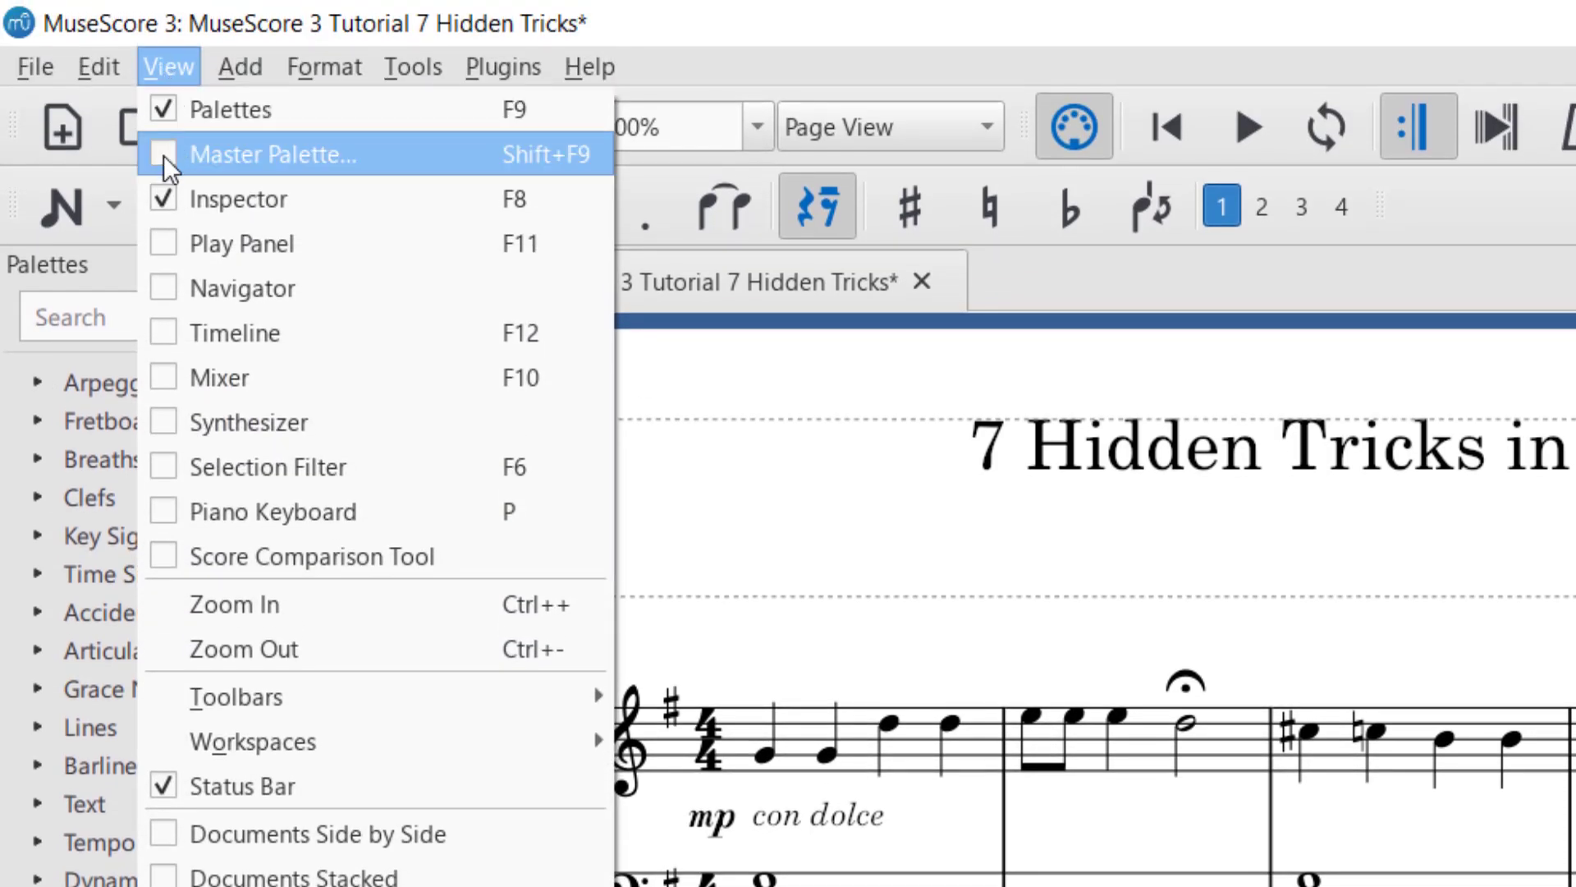
{"action": "left_click", "coordinate": [164, 155]}
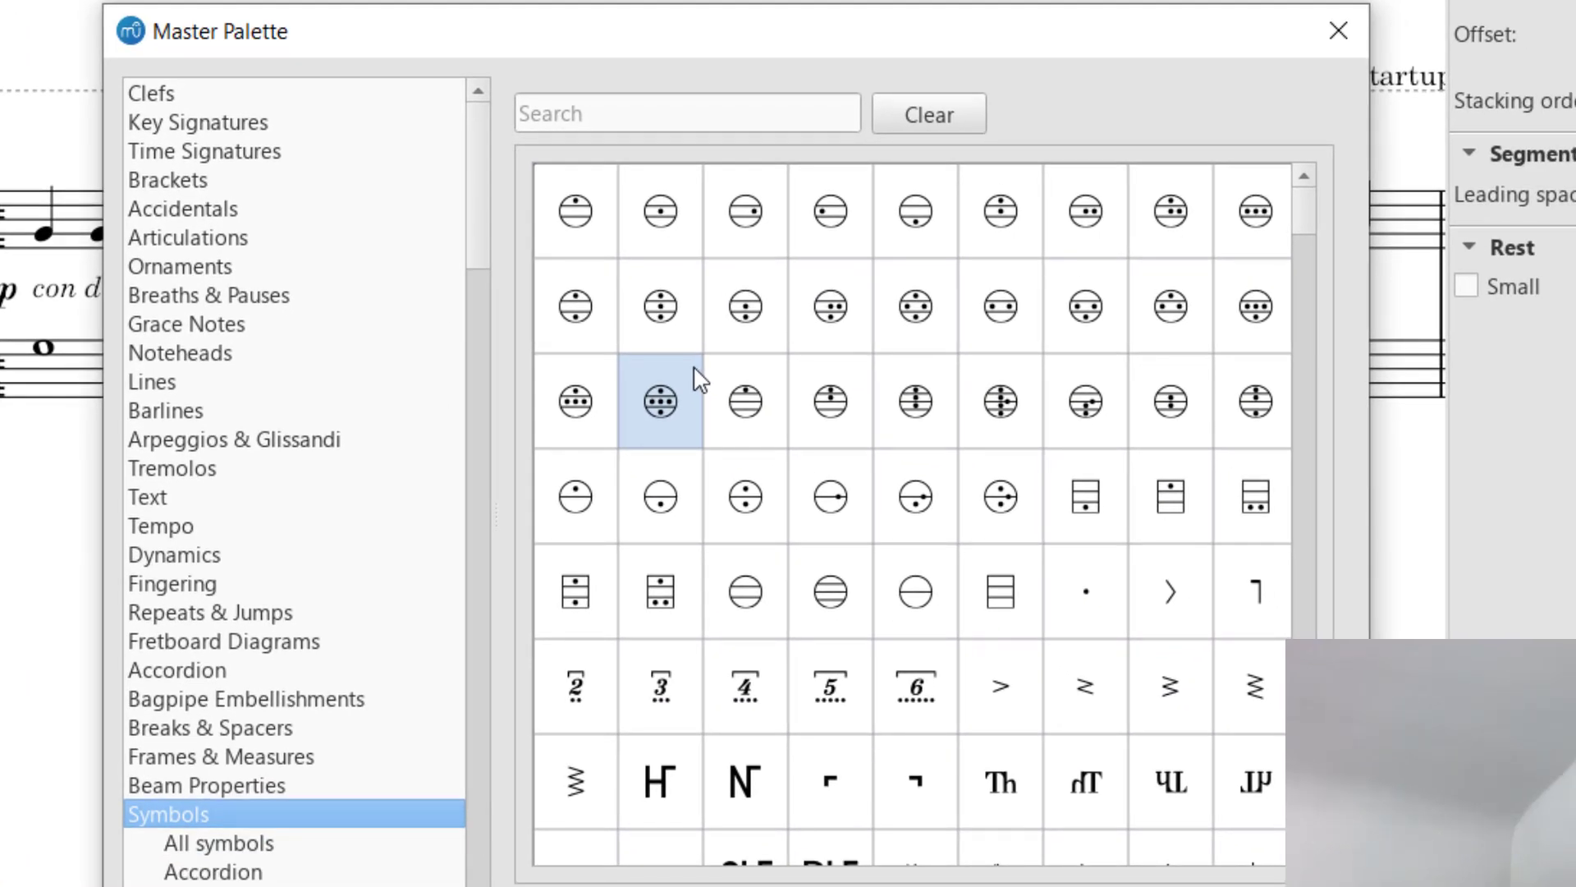
{"action": "left_click", "coordinate": [1338, 31]}
{"action": "key", "text": "shift+F9"}
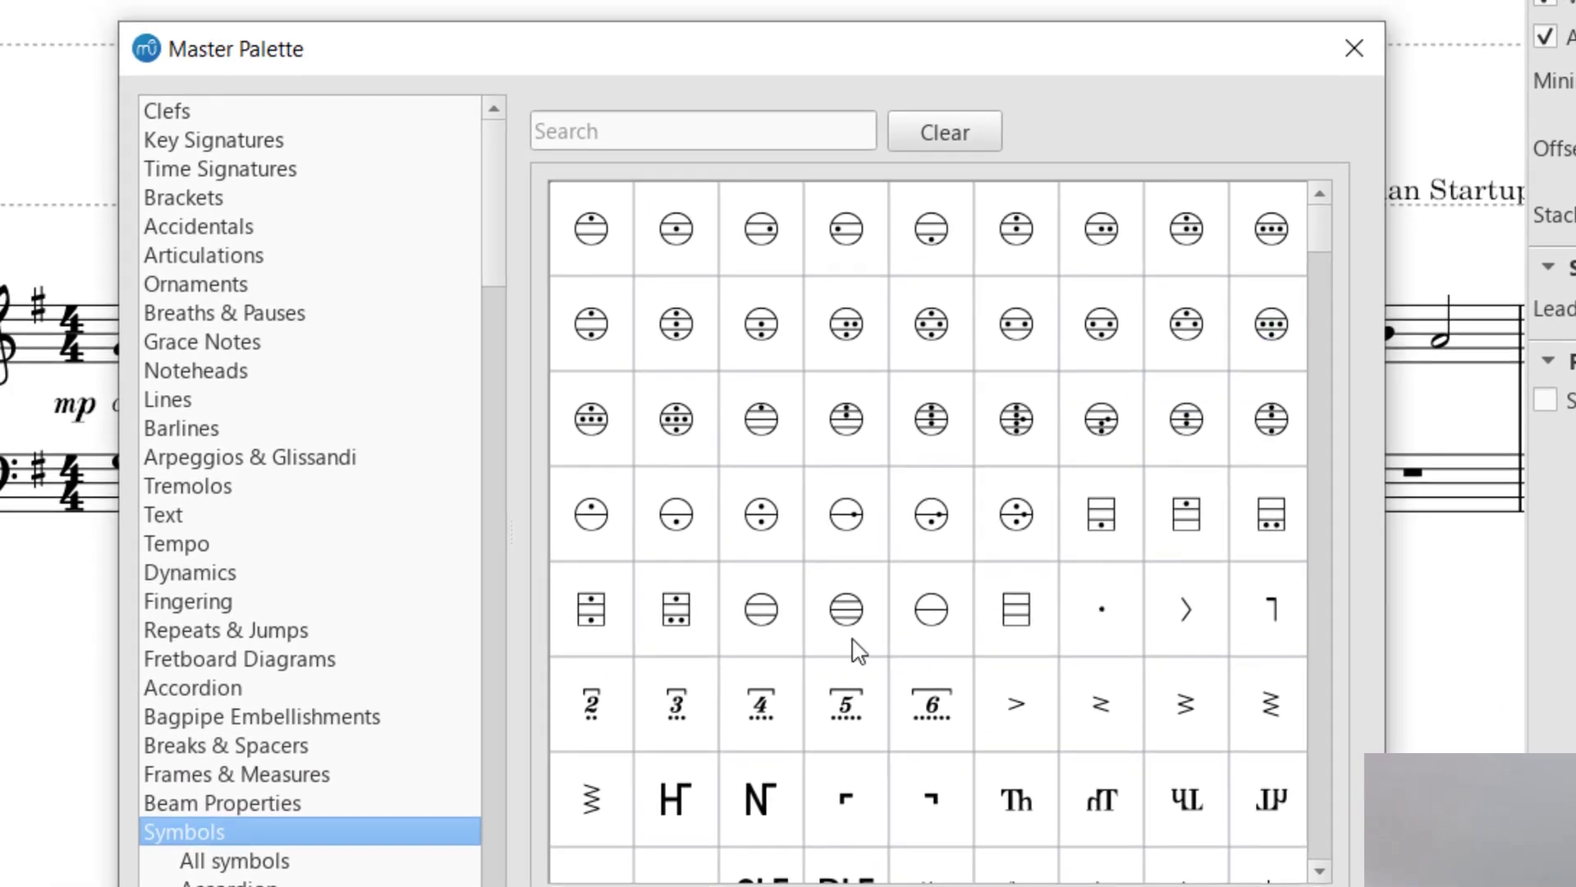
{"action": "scroll", "coordinate": [1336, 255], "scroll_direction": "down", "scroll_amount": 1}
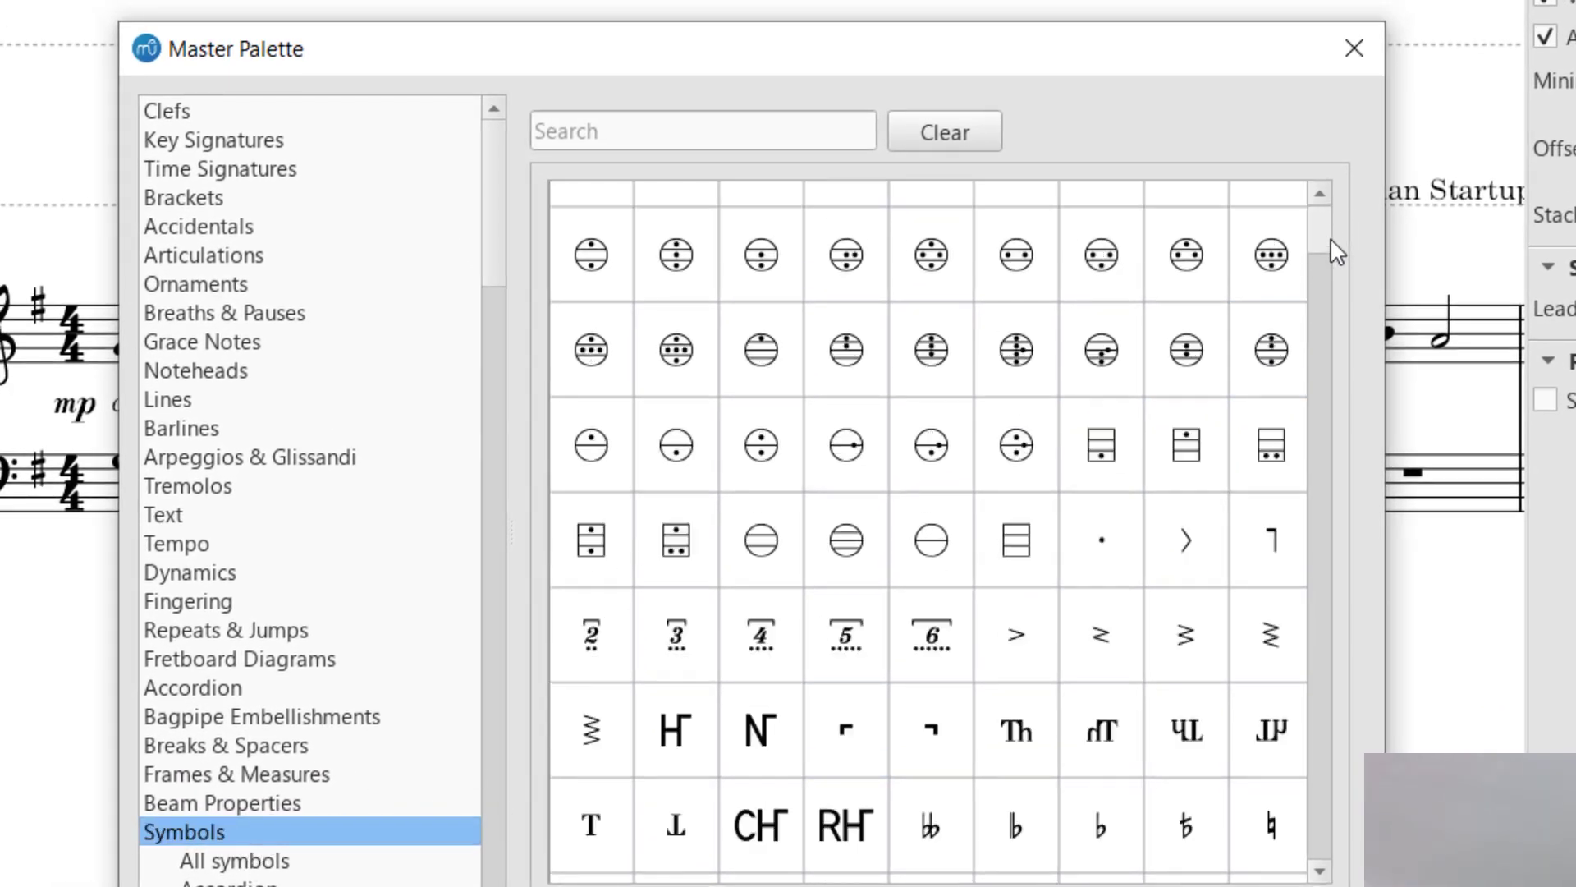
{"action": "left_click_drag", "start_coordinate": [1330, 240], "coordinate": [1309, 200]}
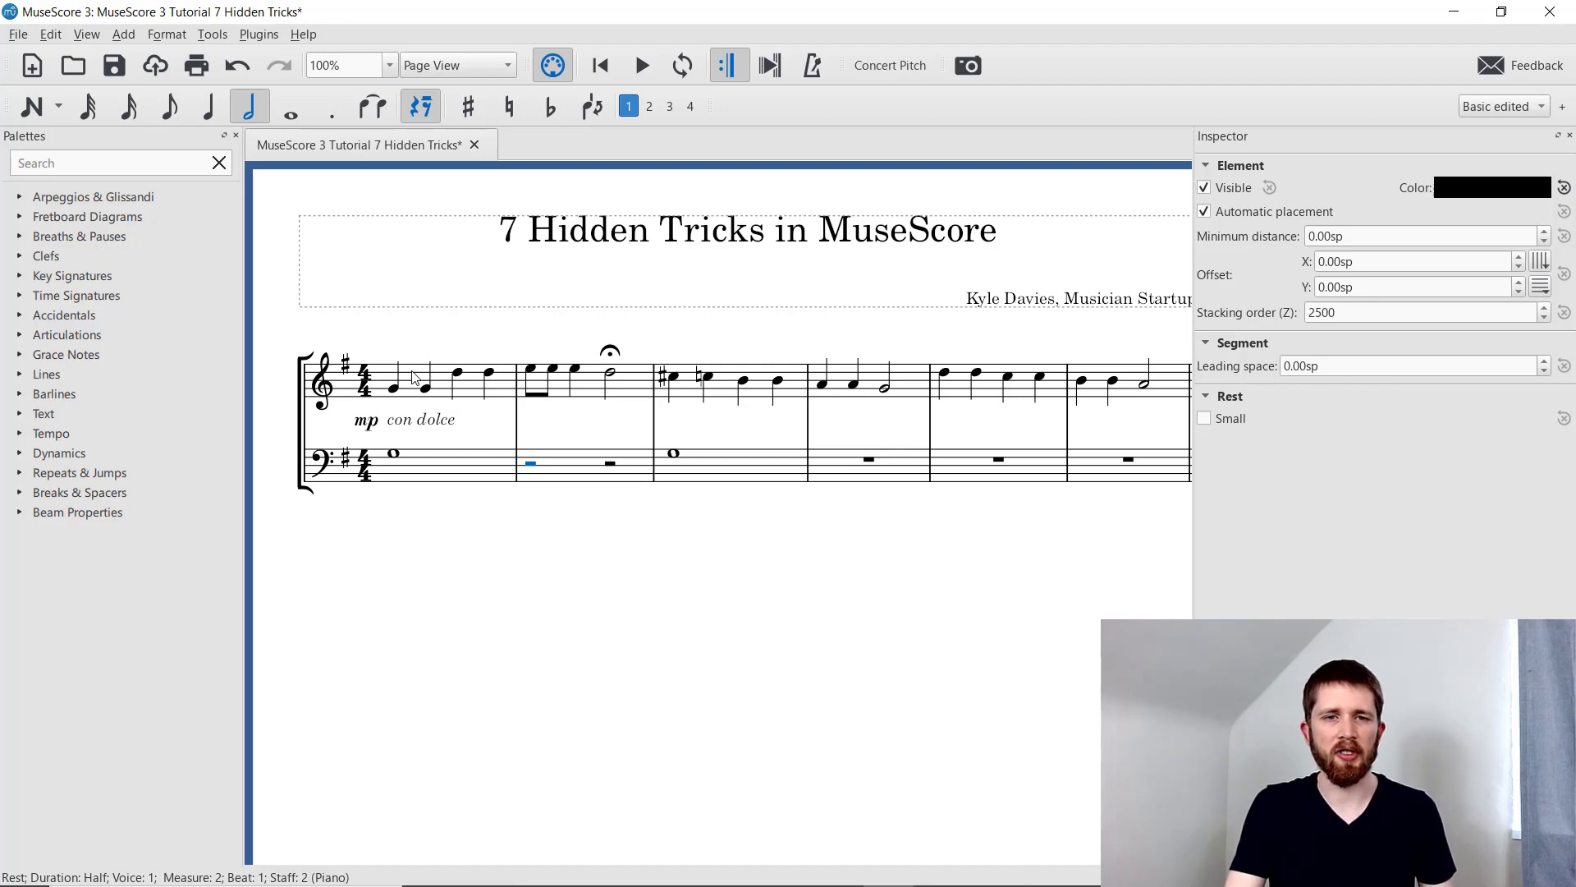
Select measures 1–3, then use Select > All Similar Elements on a notehead to select every note
{"action": "left_click", "coordinate": [413, 376]}
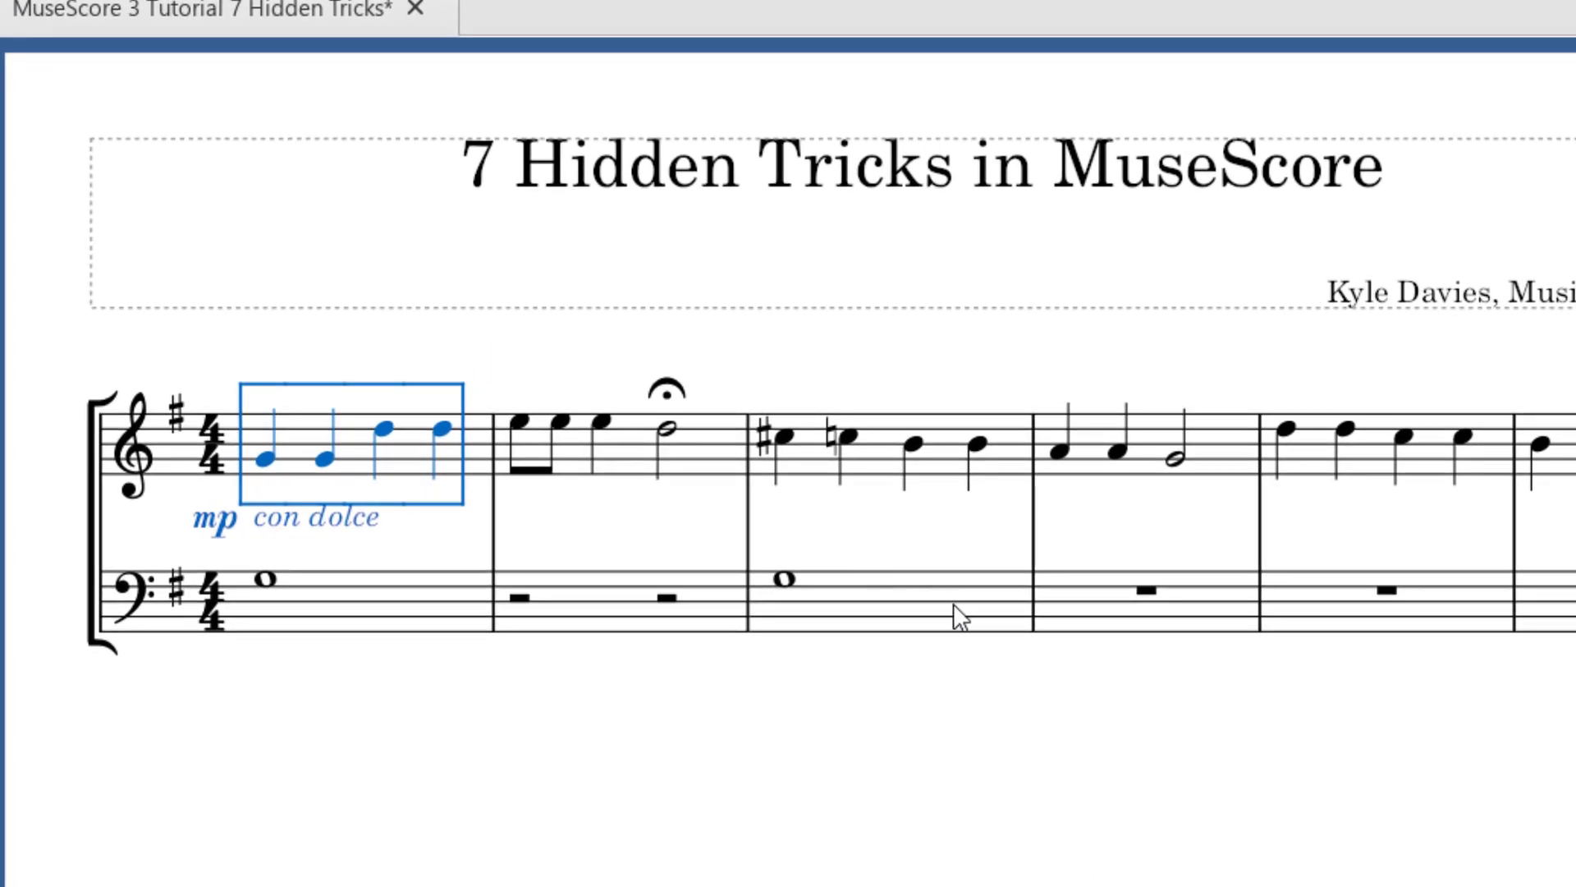
{"action": "left_click", "coordinate": [961, 616], "text": "shift"}
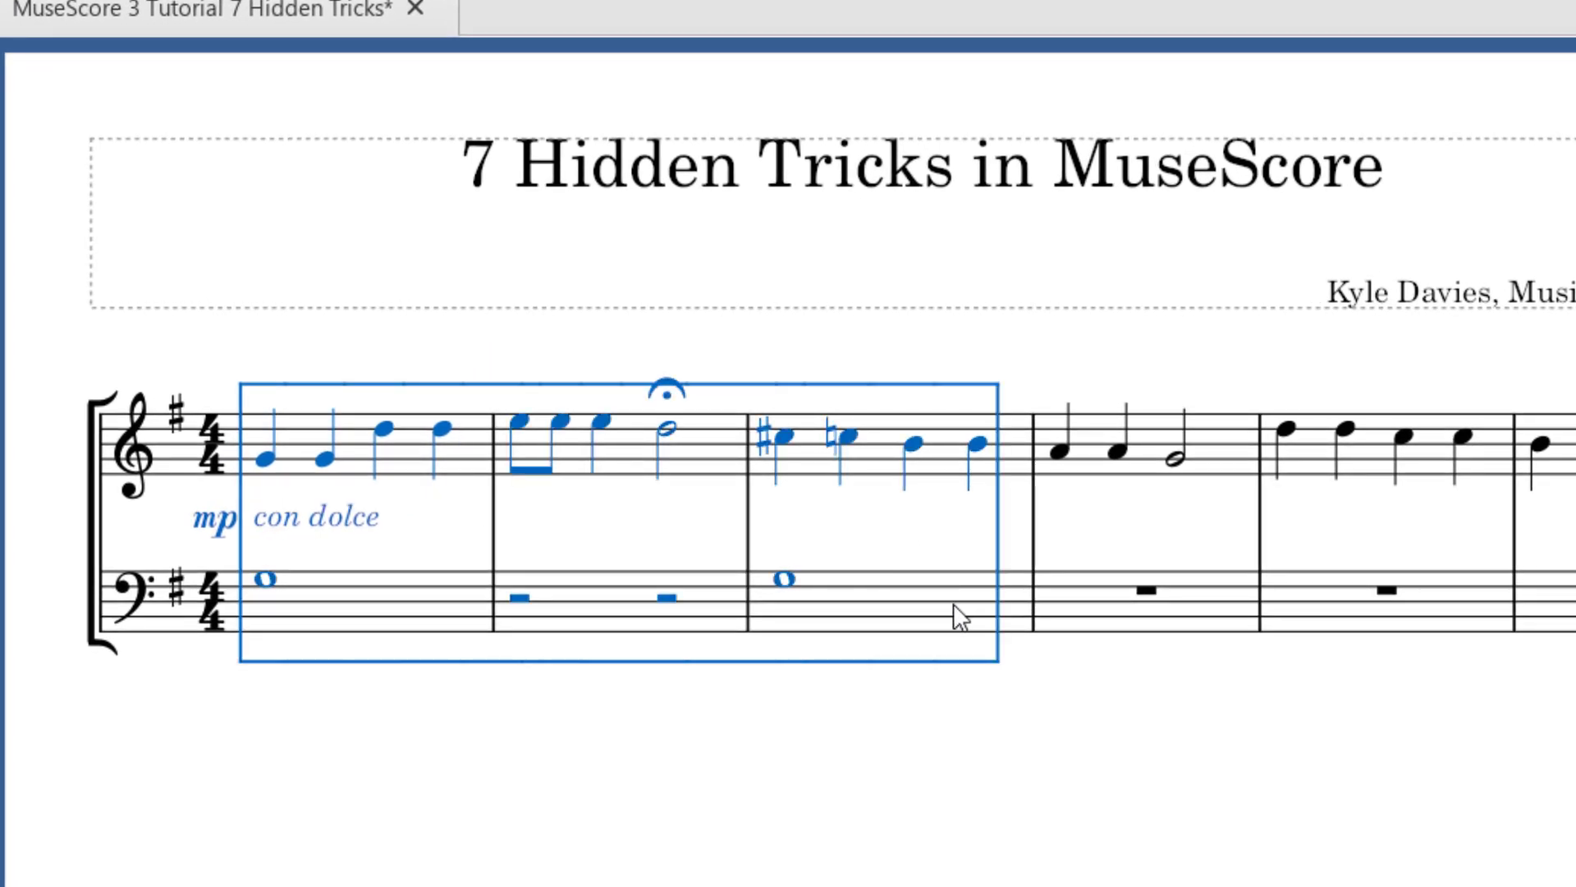
{"action": "right_click", "coordinate": [320, 458]}
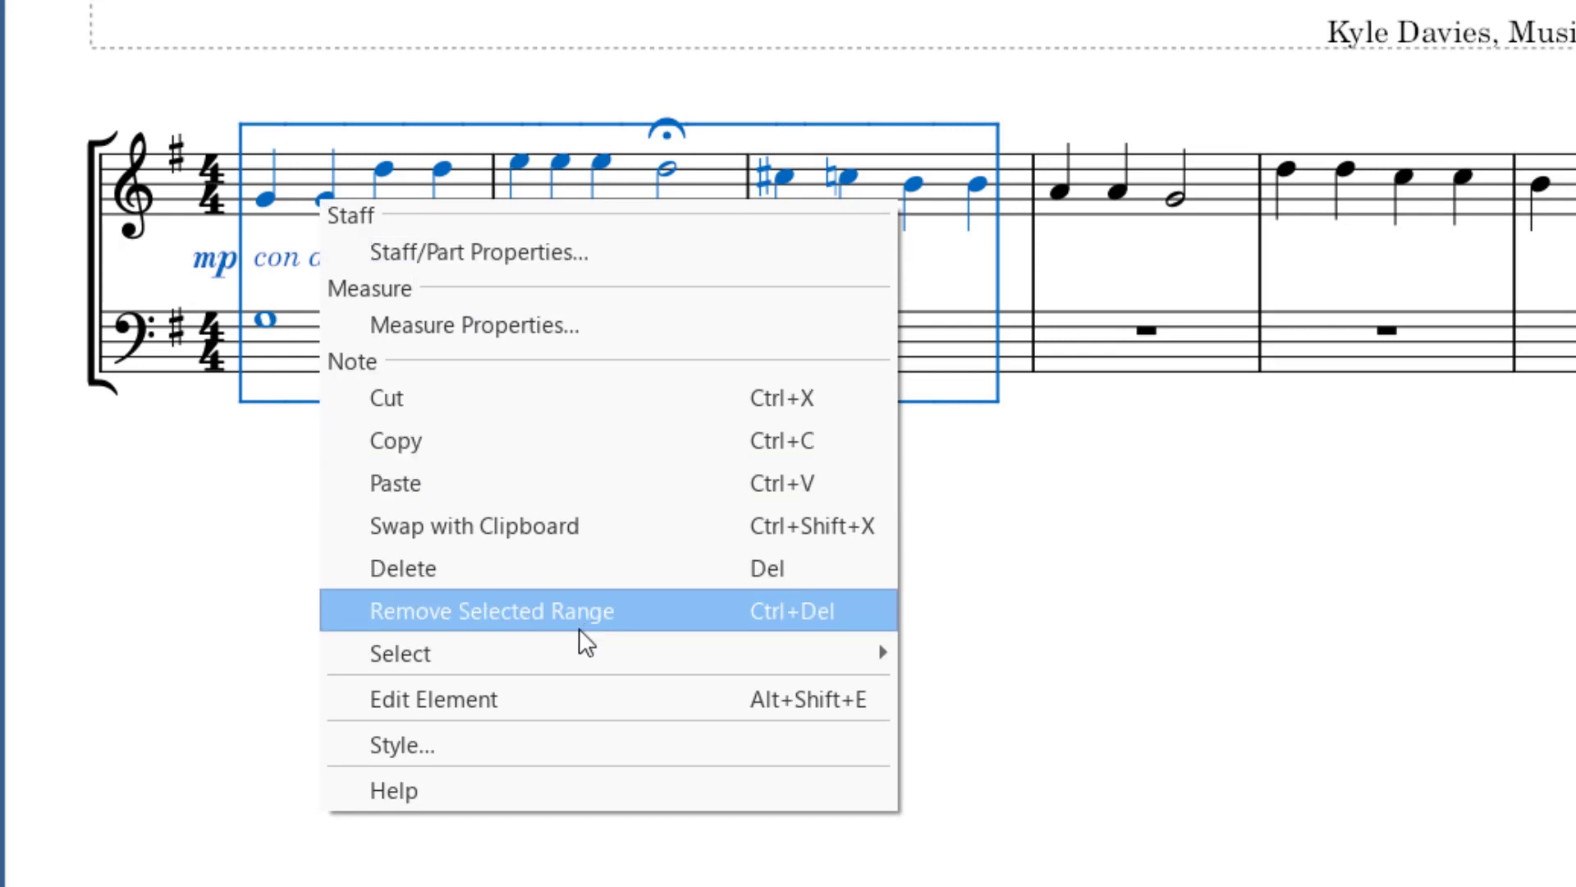
{"action": "mouse_move", "coordinate": [578, 650]}
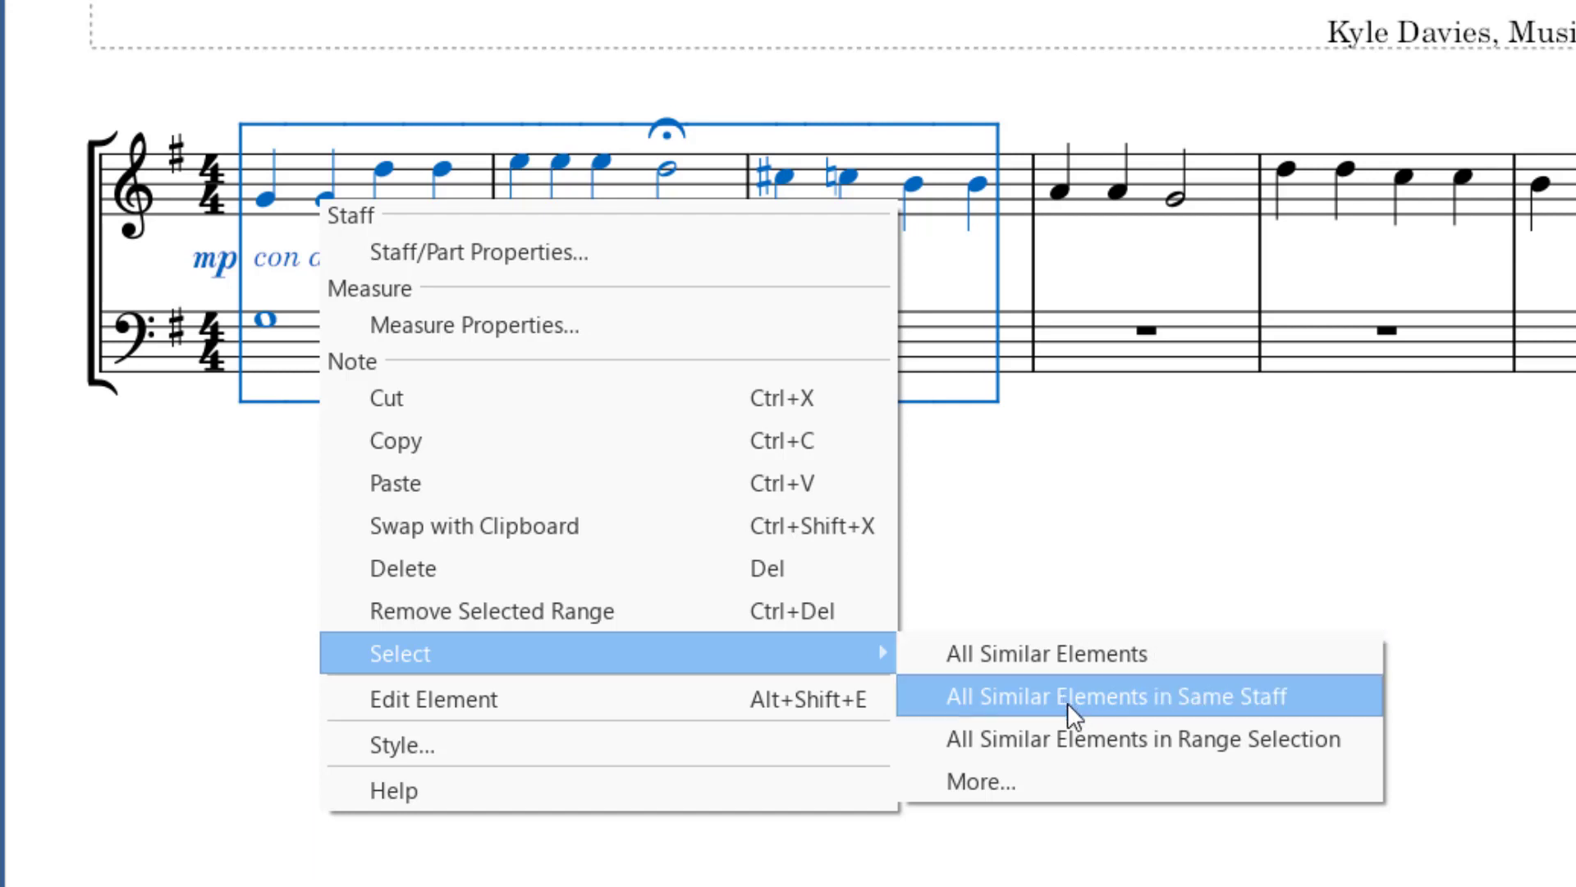
{"action": "left_click", "coordinate": [1051, 657]}
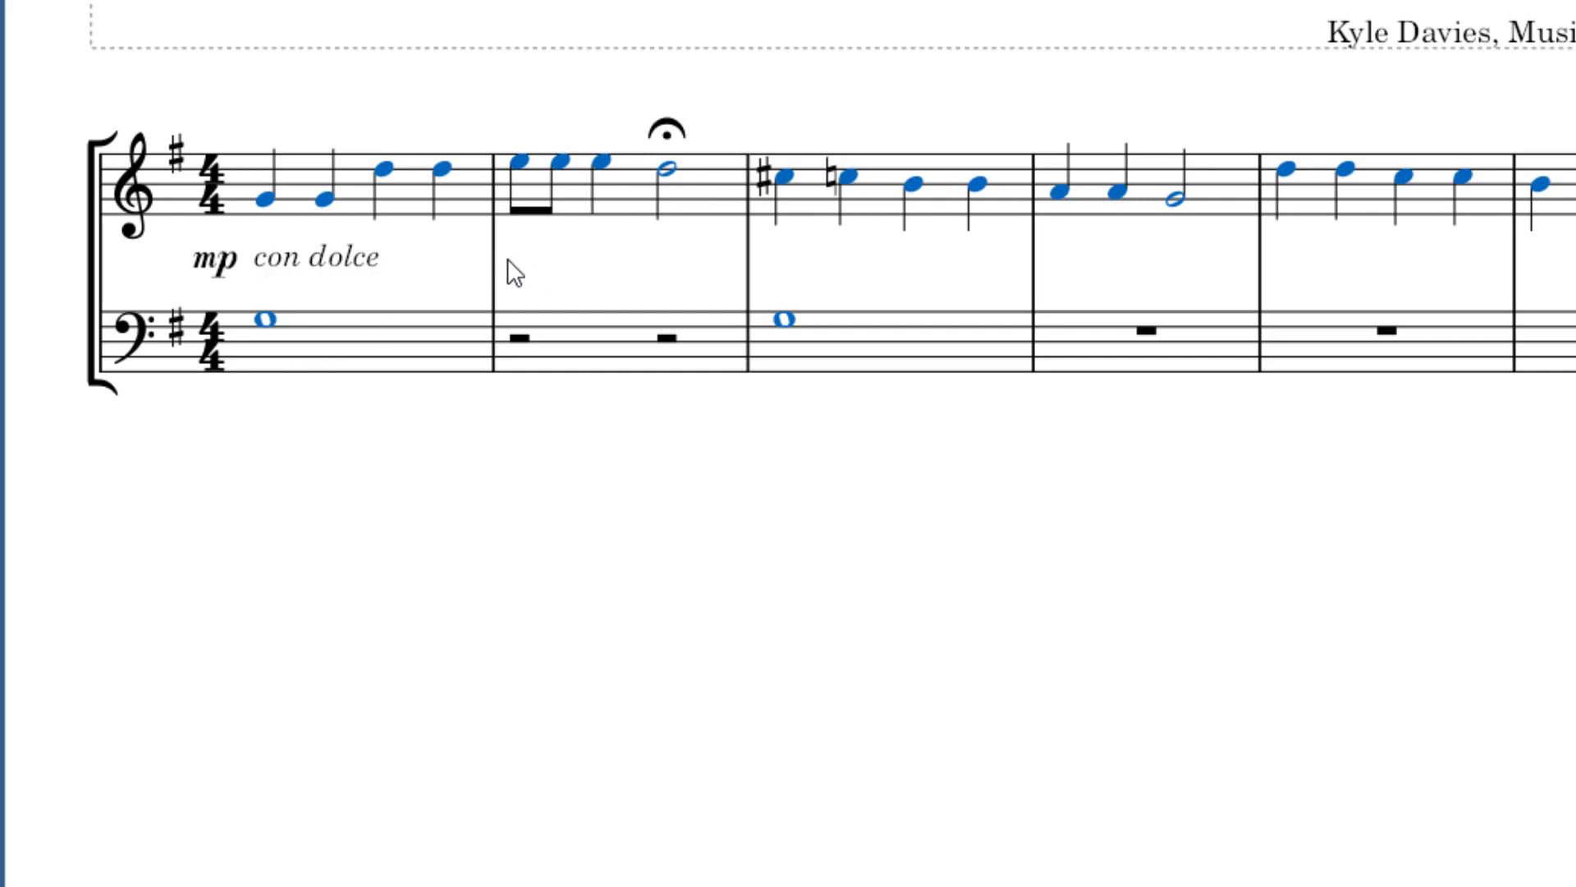
Clear the note selection, then select every stem in the score with Select > All Similar Elements
{"action": "key", "text": "Escape"}
{"action": "left_click", "coordinate": [340, 179]}
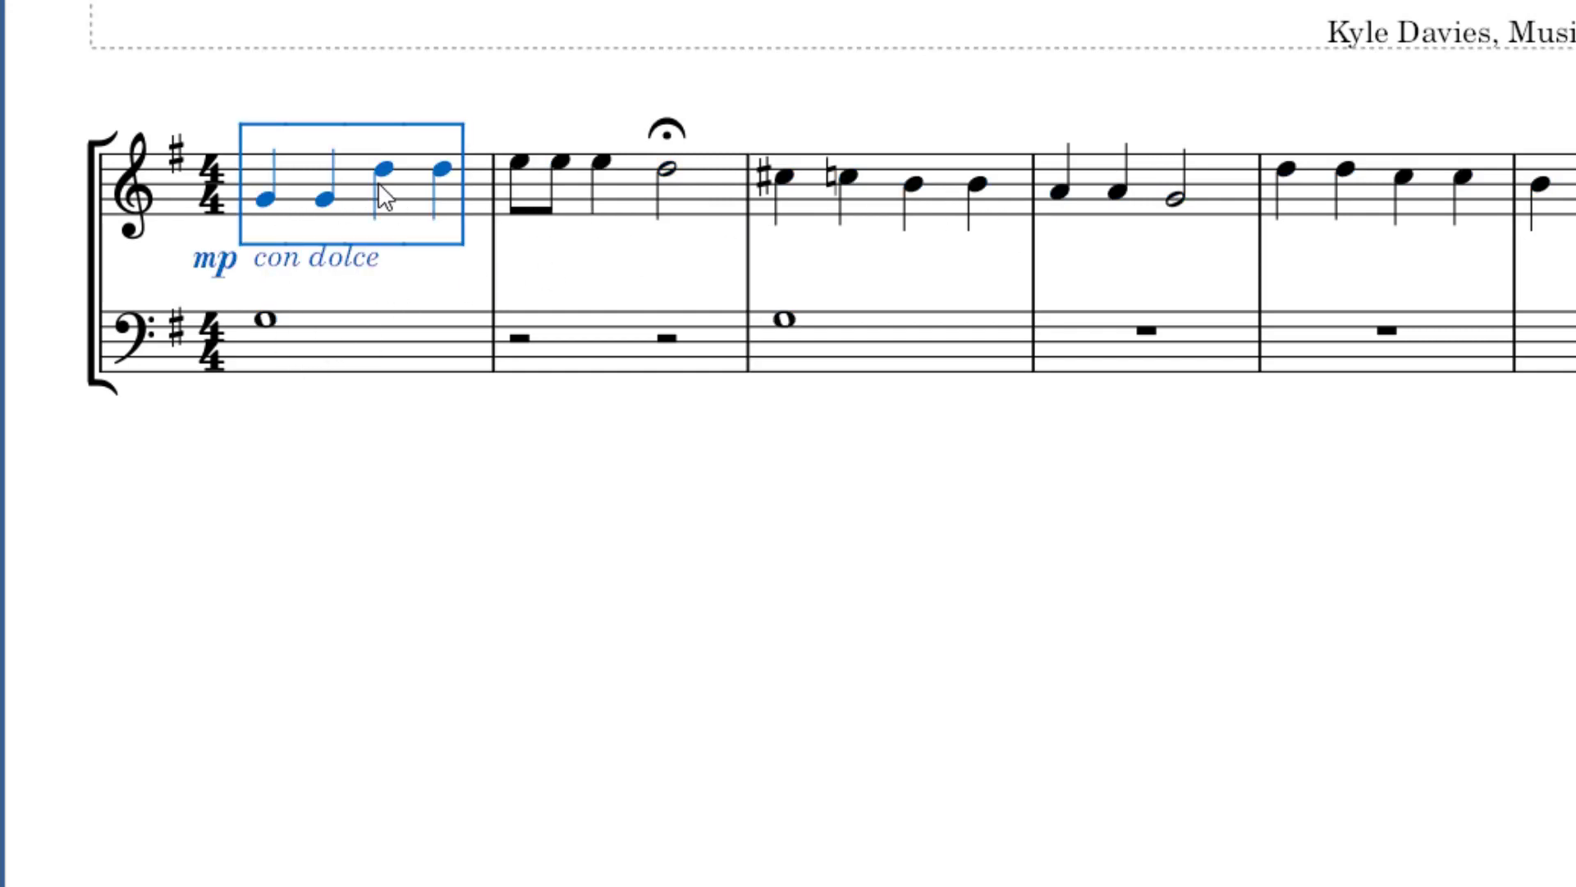
{"action": "left_click", "coordinate": [854, 197], "text": "shift"}
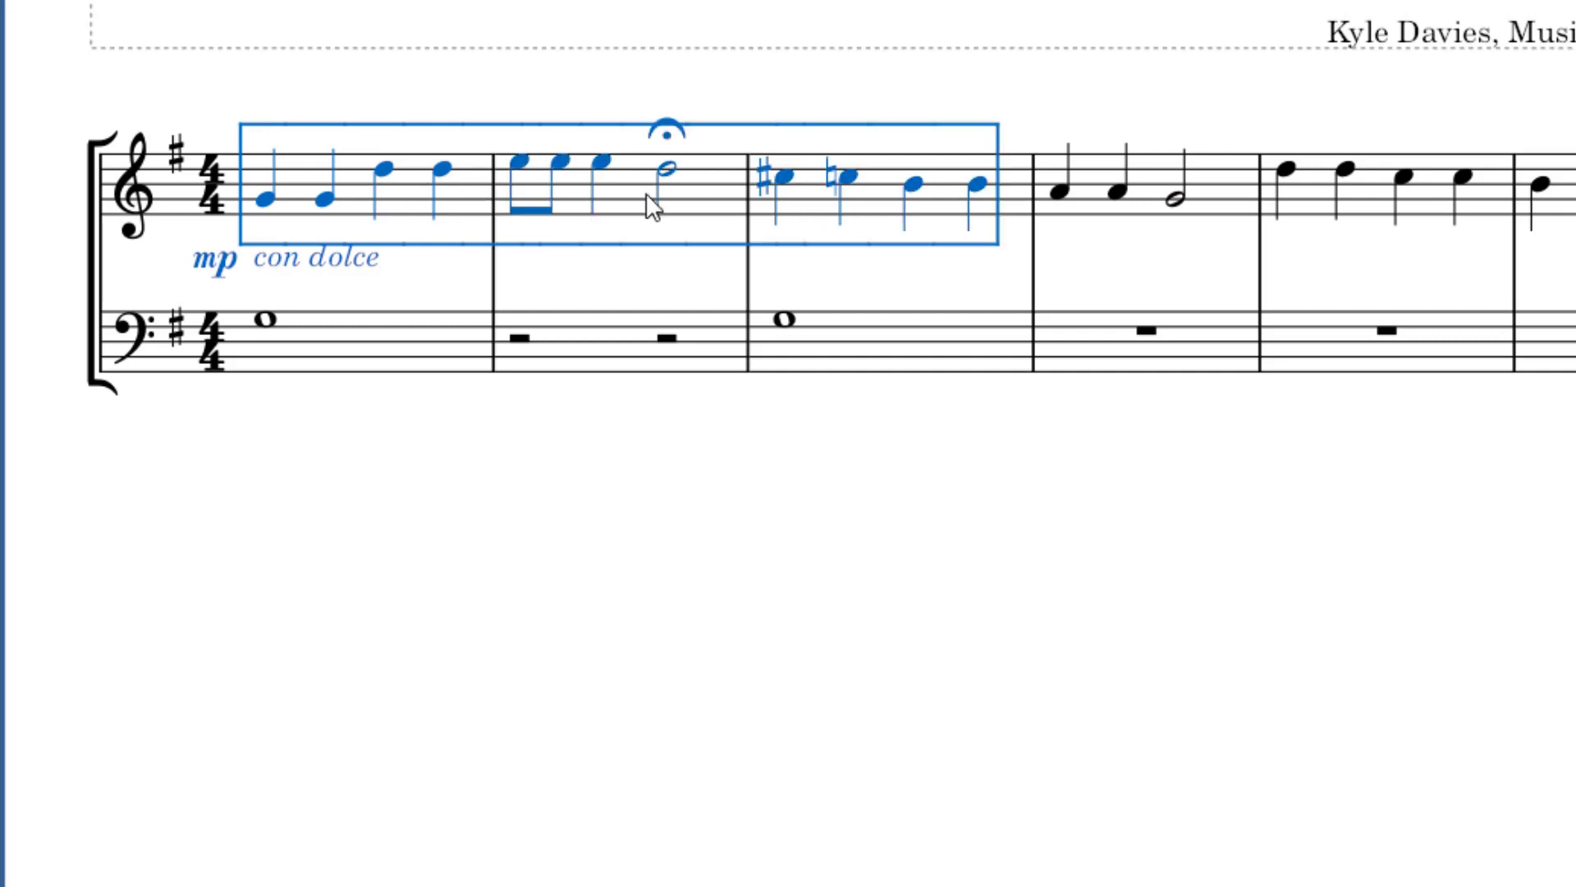
{"action": "right_click", "coordinate": [616, 195]}
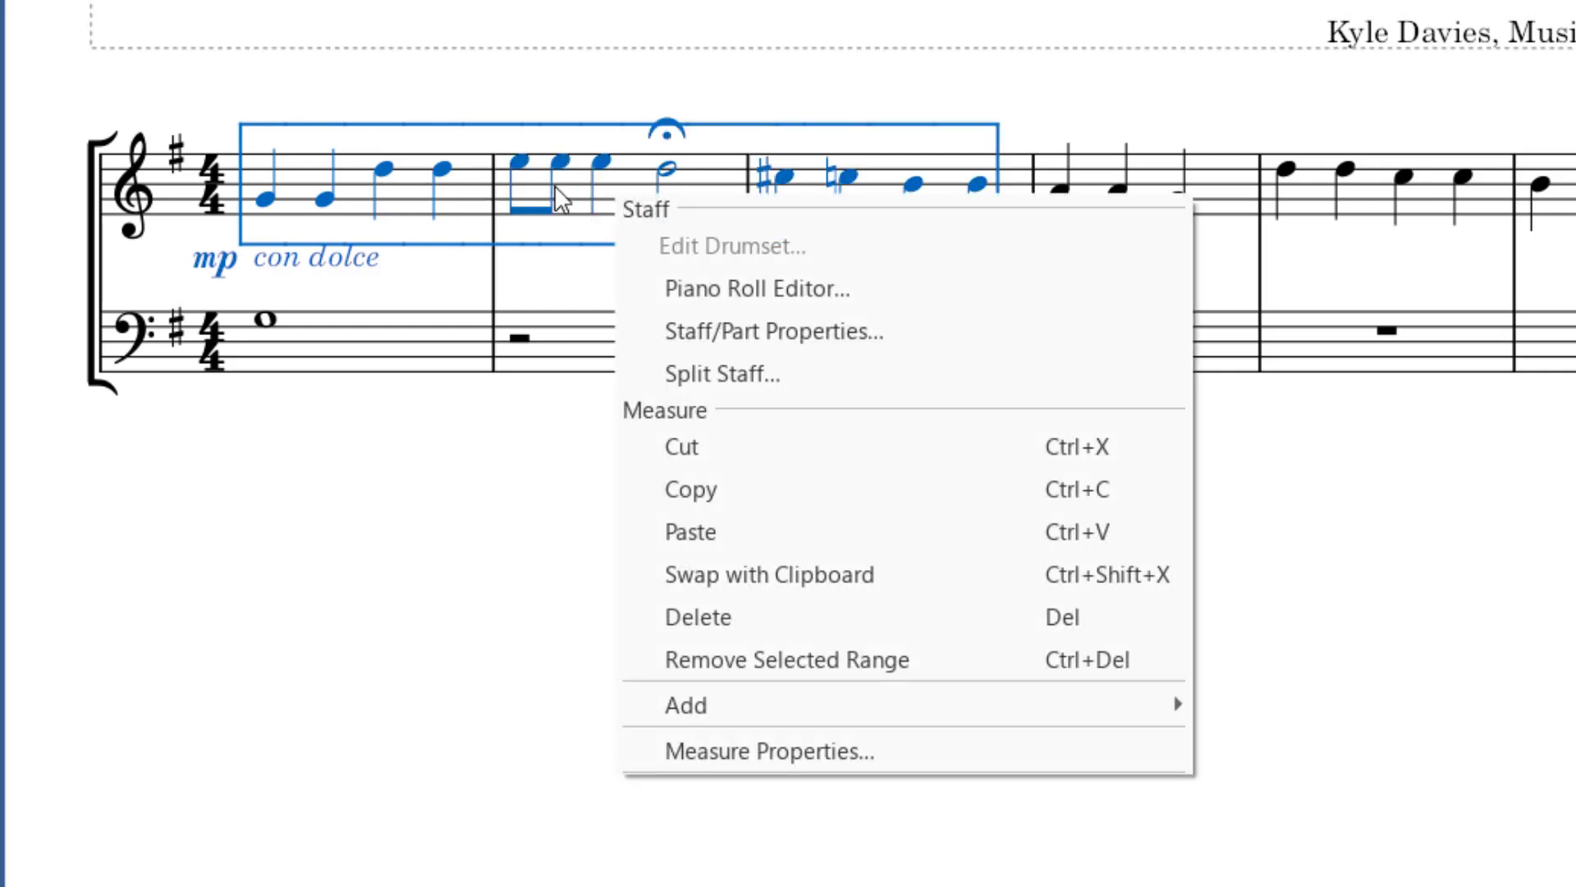
{"action": "right_click", "coordinate": [338, 174]}
{"action": "right_click", "coordinate": [339, 174]}
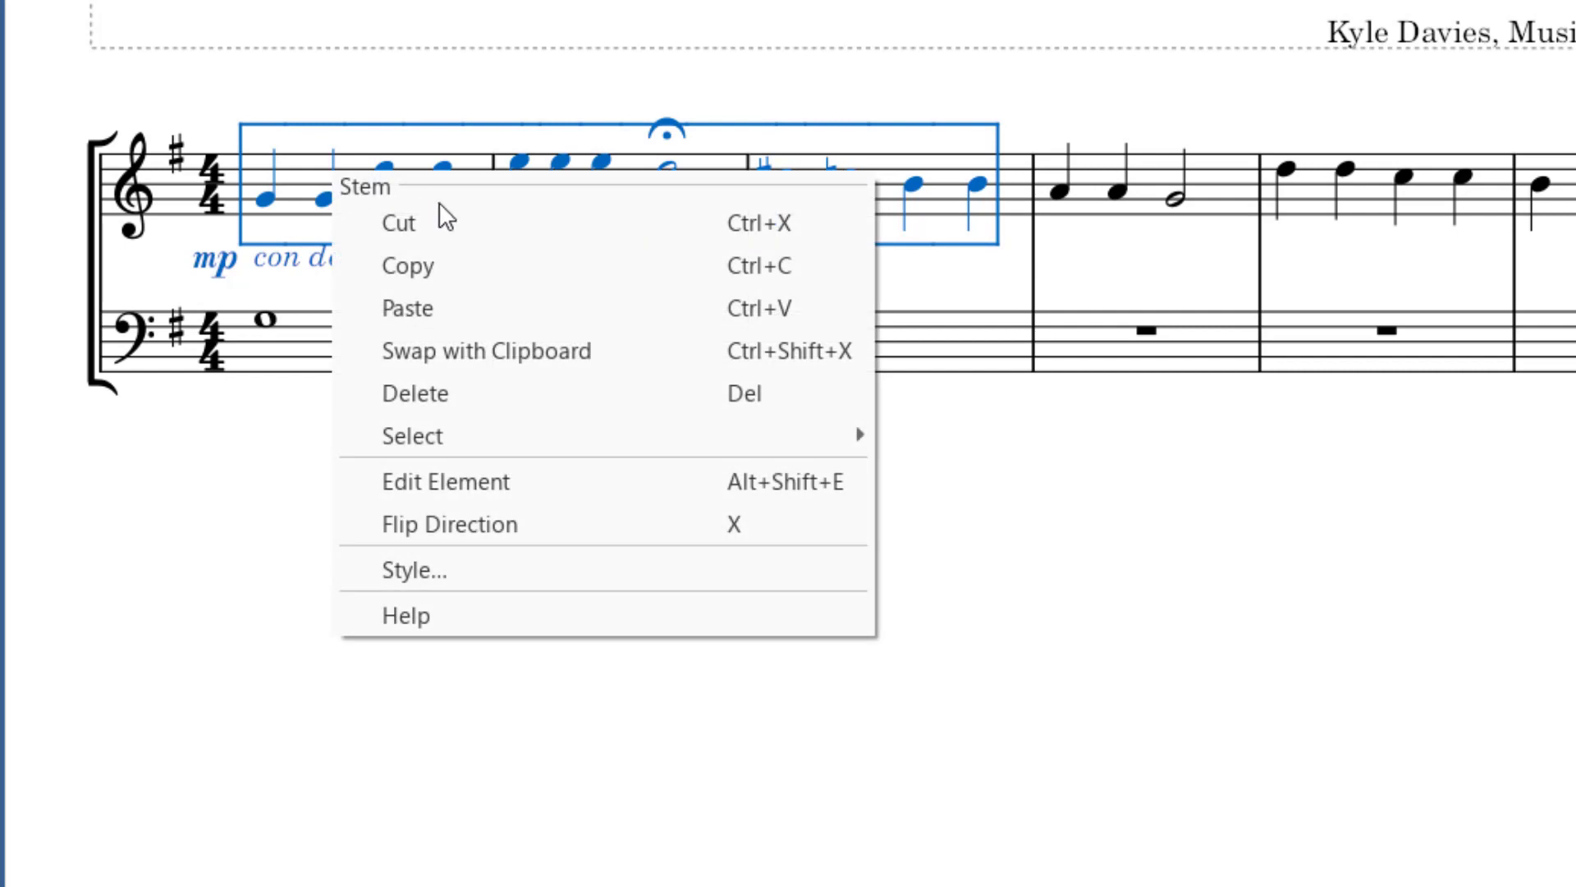
{"action": "mouse_move", "coordinate": [605, 443]}
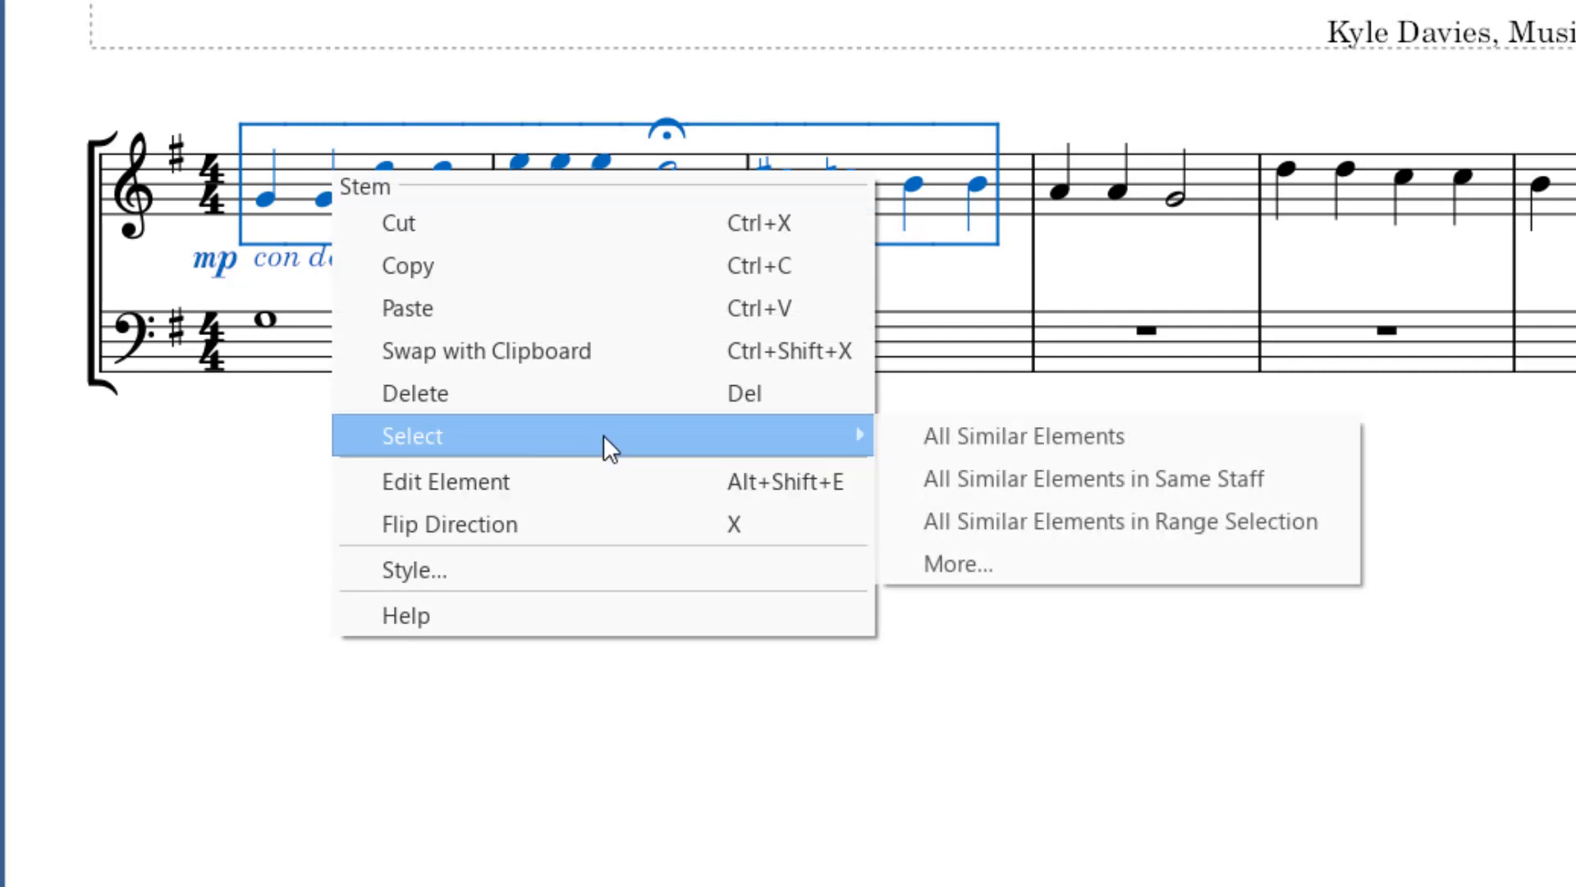
{"action": "left_click", "coordinate": [1012, 436]}
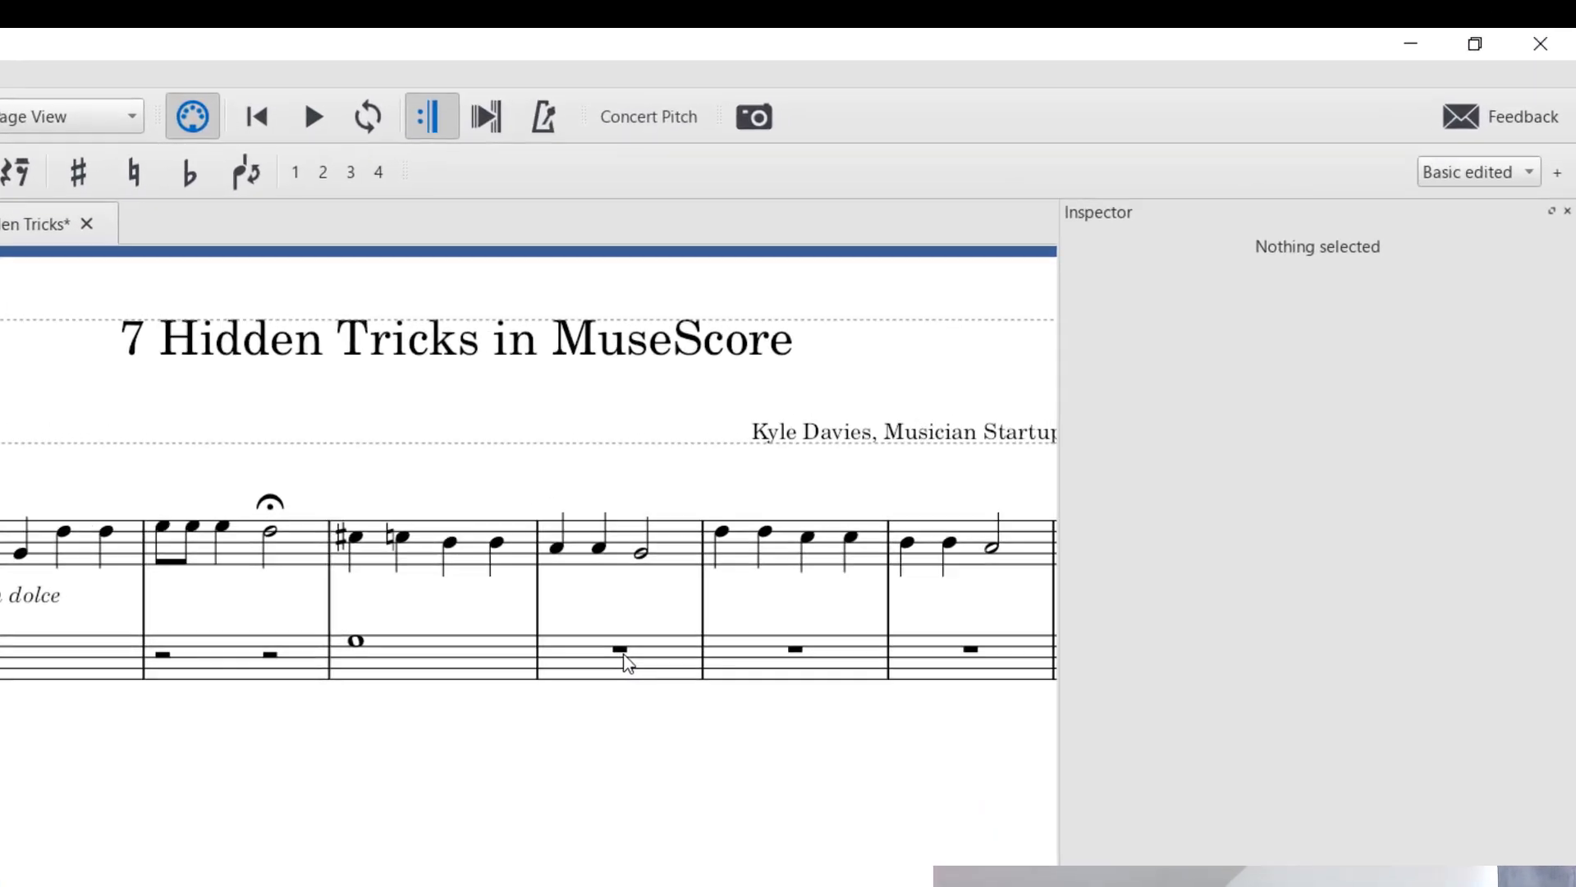
Make the bass rest in measure 4 and the 'con dolce' text invisible in the Inspector
{"action": "left_click", "coordinate": [821, 496]}
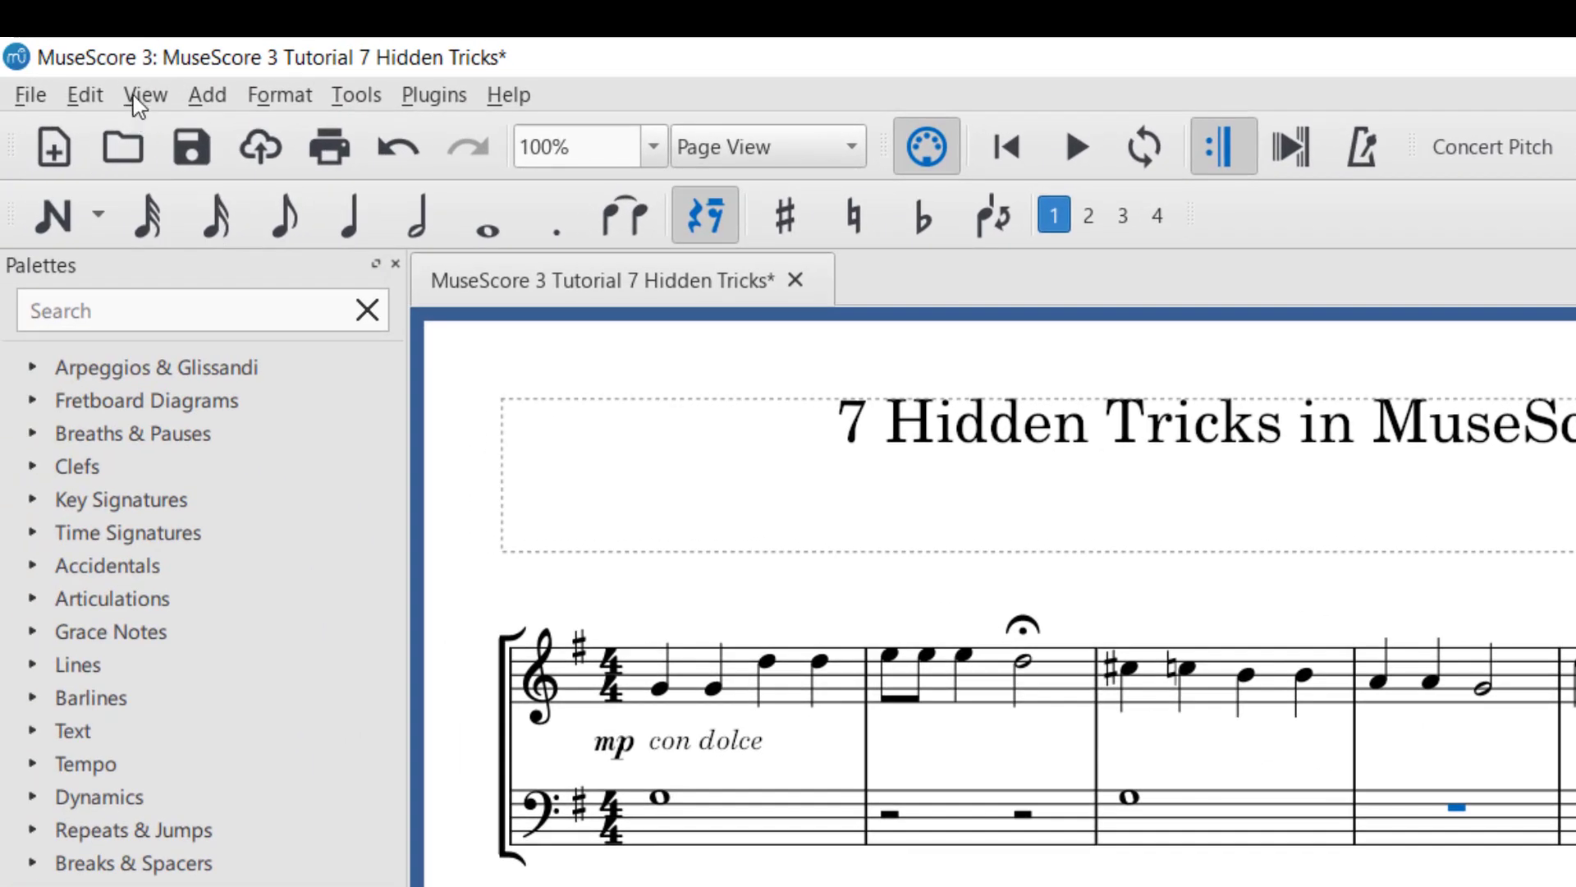
{"action": "left_click", "coordinate": [140, 95]}
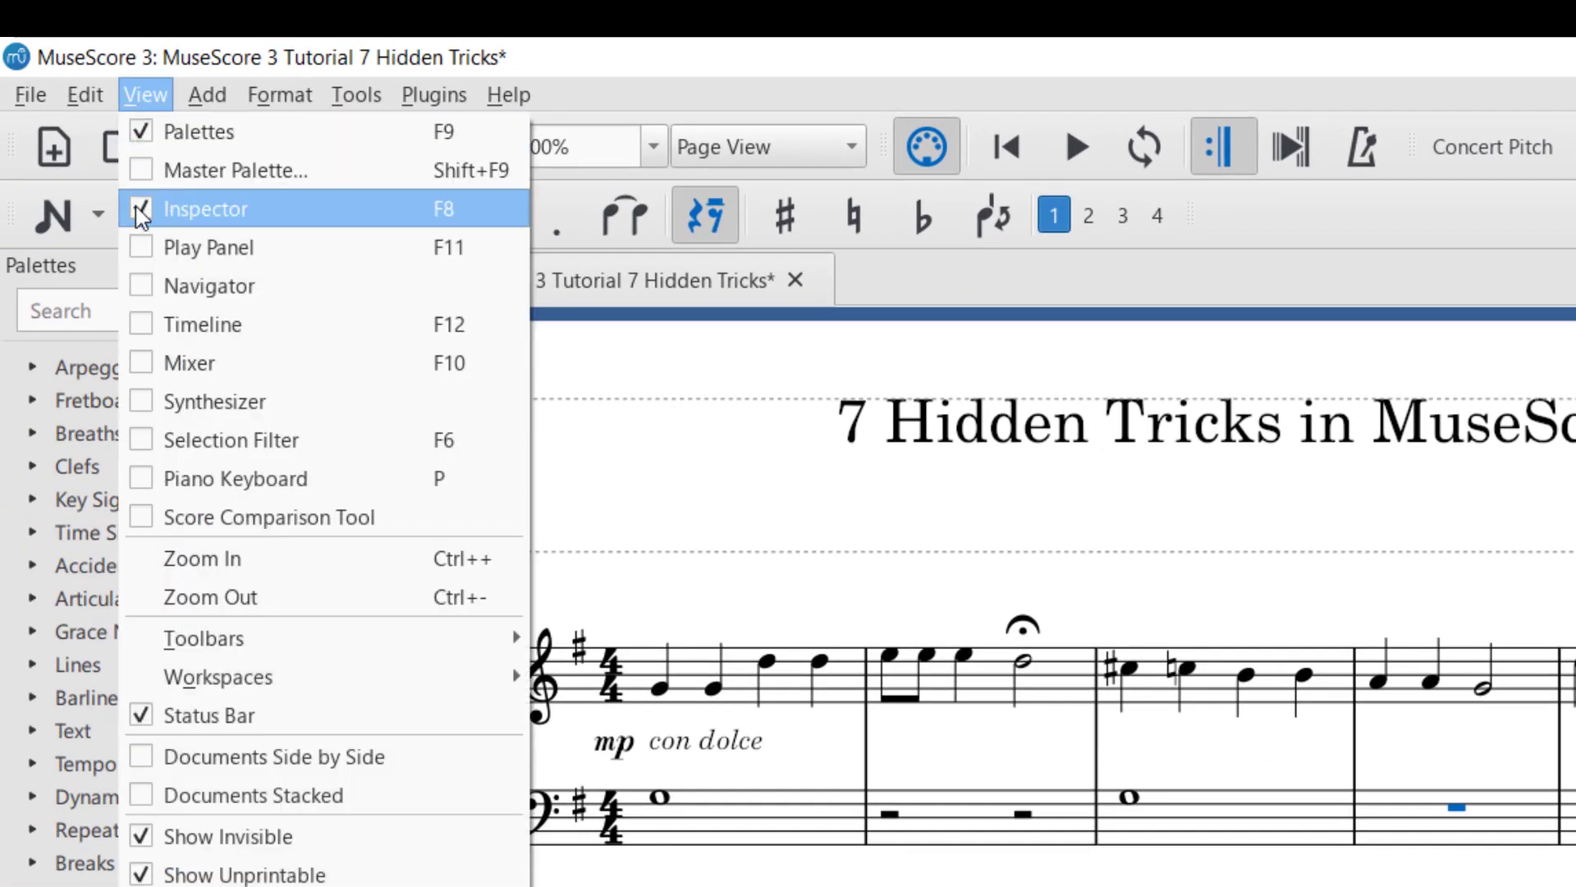
{"action": "left_click", "coordinate": [509, 95]}
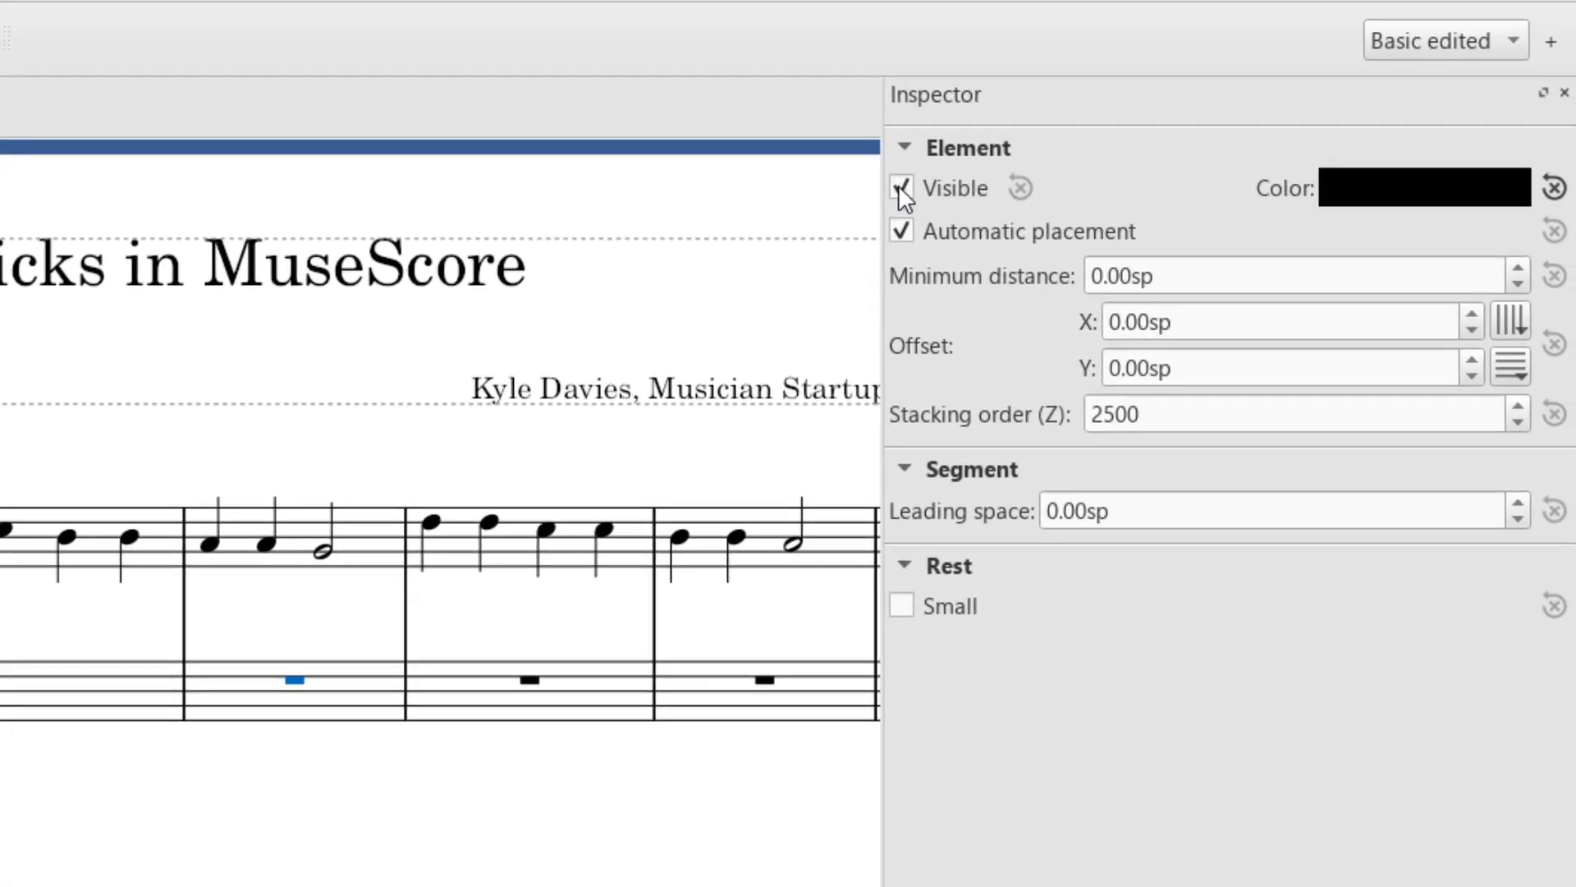
{"action": "left_click", "coordinate": [900, 188]}
{"action": "key", "text": "ctrl+e"}
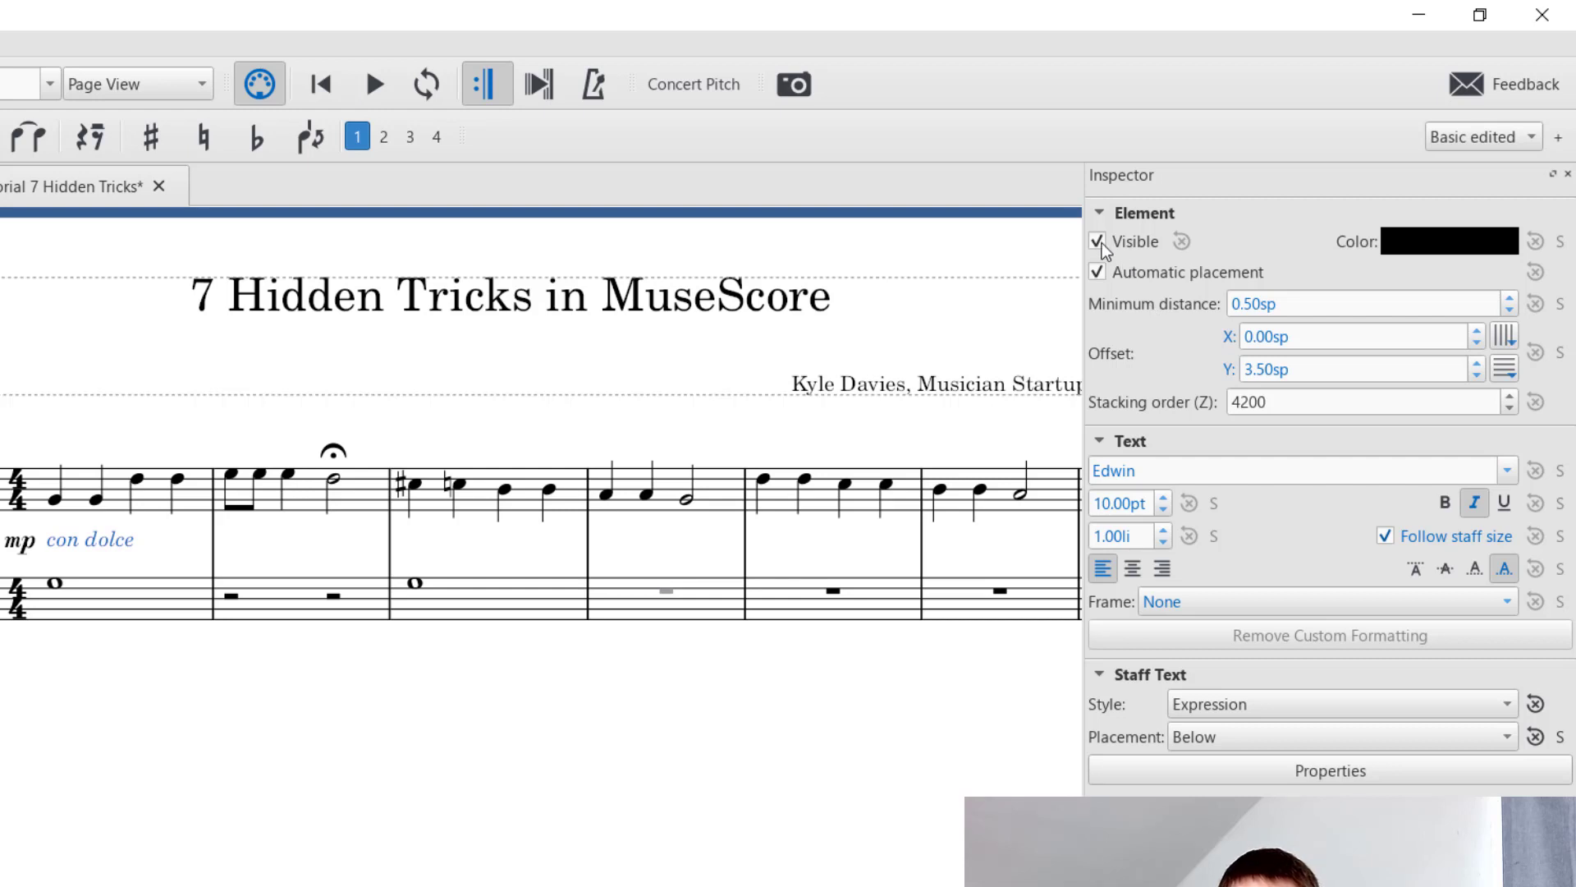
{"action": "left_click", "coordinate": [1099, 243]}
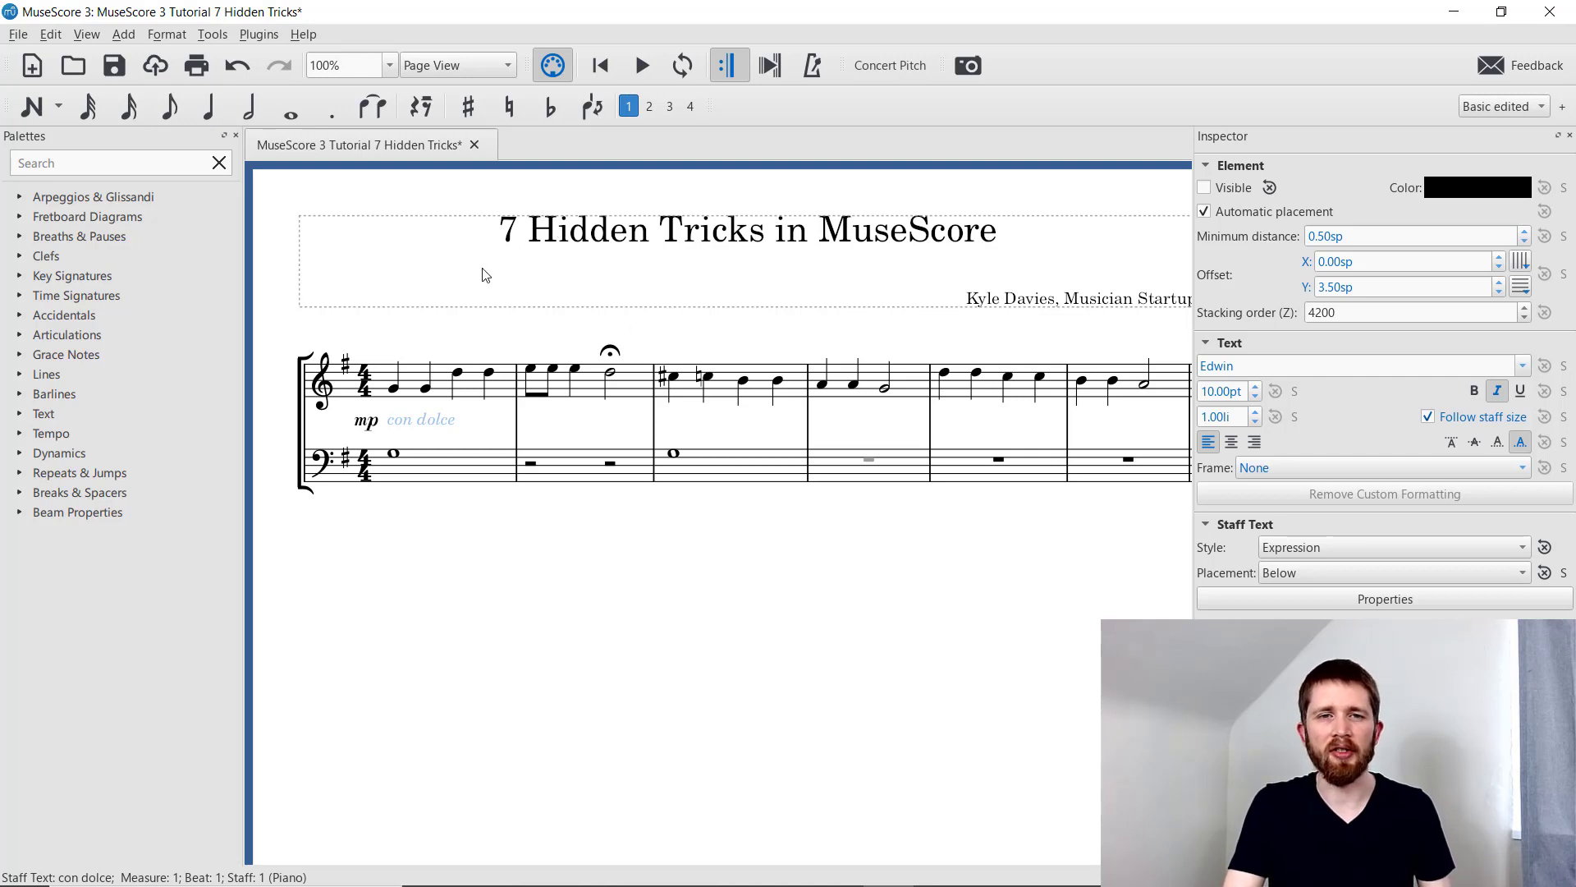
{"action": "left_click", "coordinate": [361, 255]}
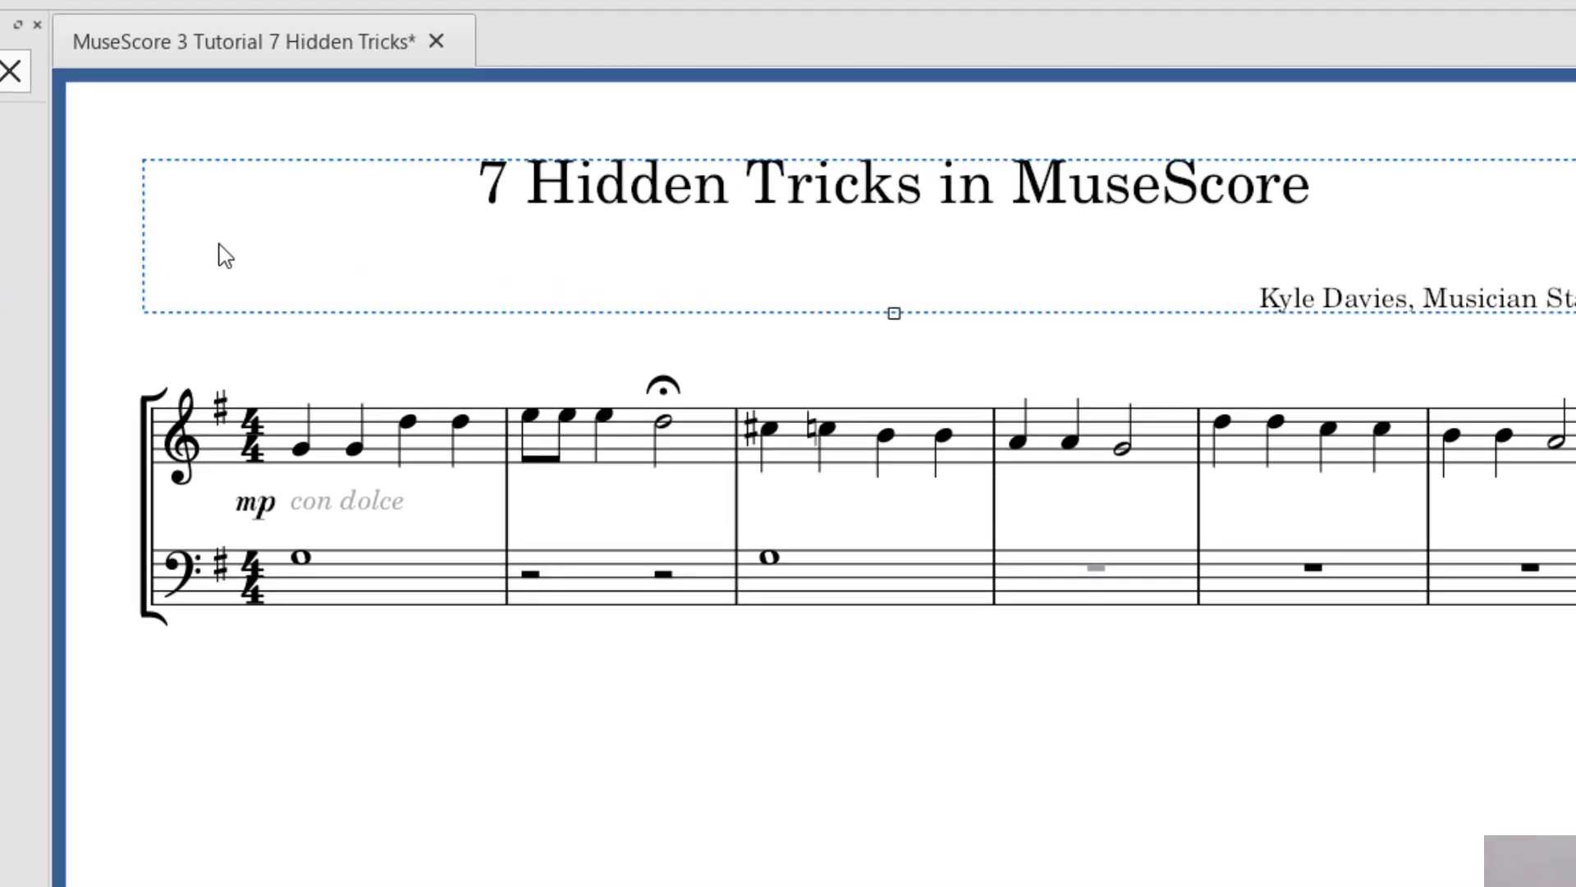
{"action": "right_click", "coordinate": [222, 244]}
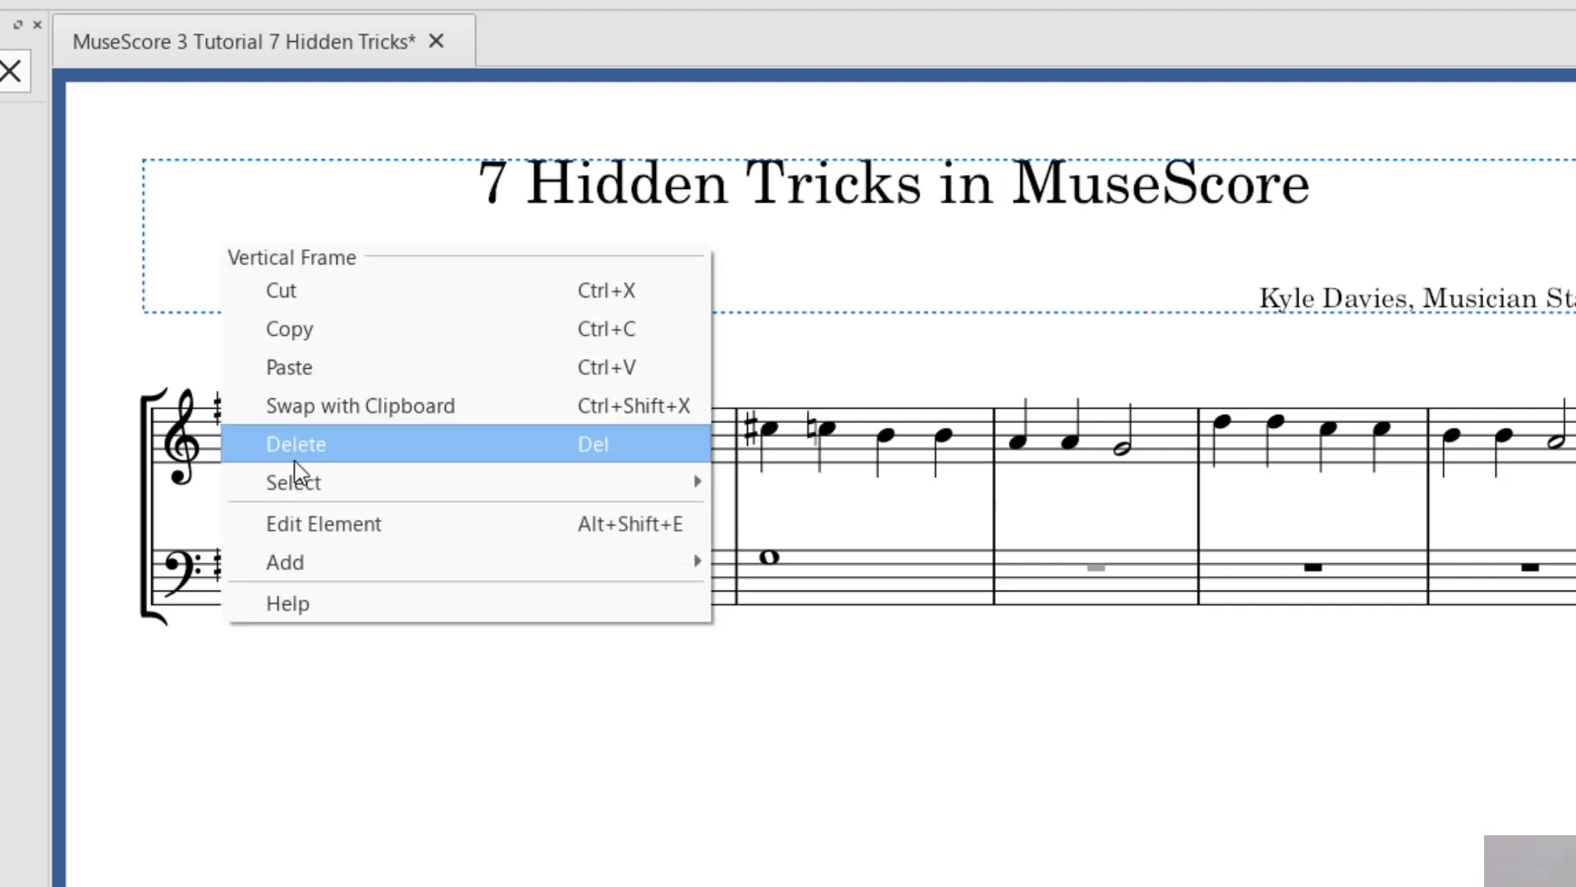
{"action": "mouse_move", "coordinate": [301, 493]}
{"action": "mouse_move", "coordinate": [312, 570]}
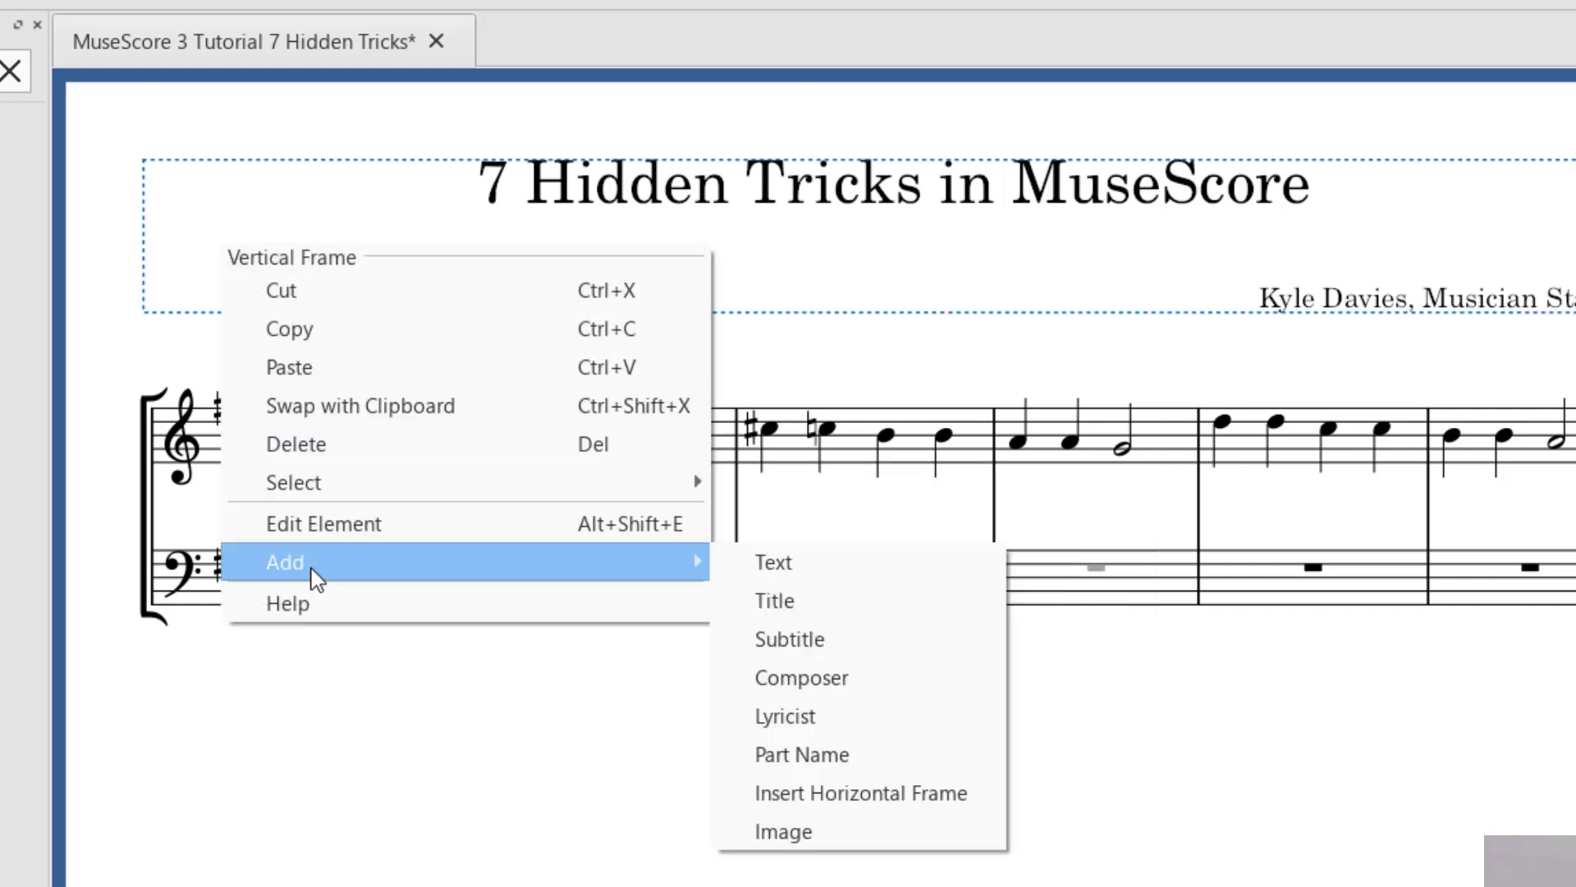
{"action": "left_click", "coordinate": [849, 828]}
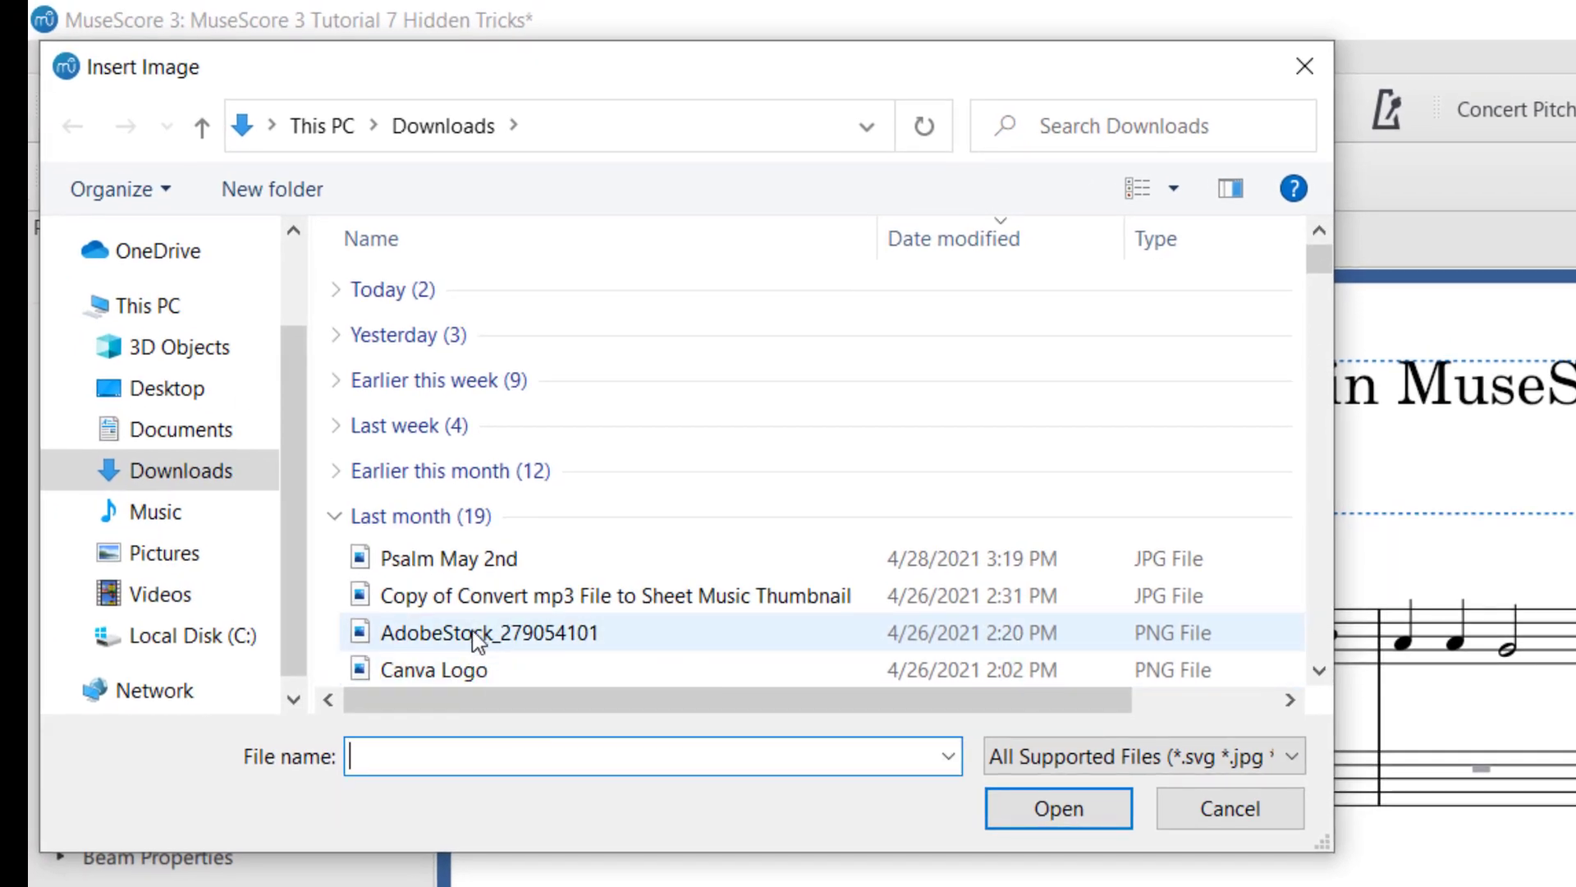
{"action": "left_click", "coordinate": [475, 639]}
{"action": "left_click", "coordinate": [1059, 809]}
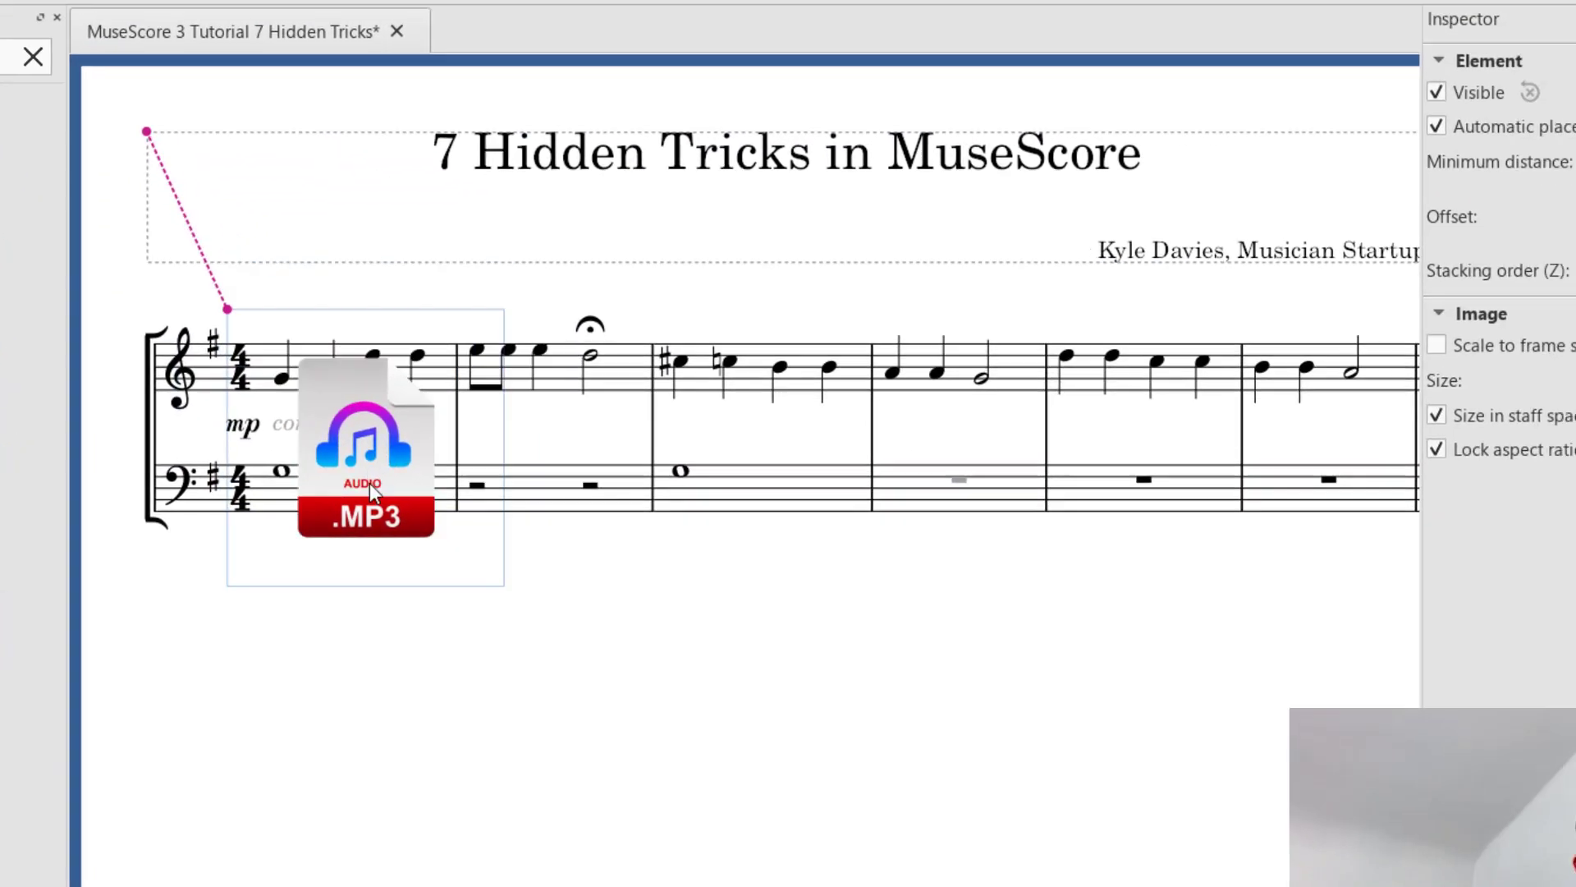
{"action": "left_click_drag", "start_coordinate": [370, 483], "coordinate": [266, 267]}
{"action": "key", "text": "Delete"}
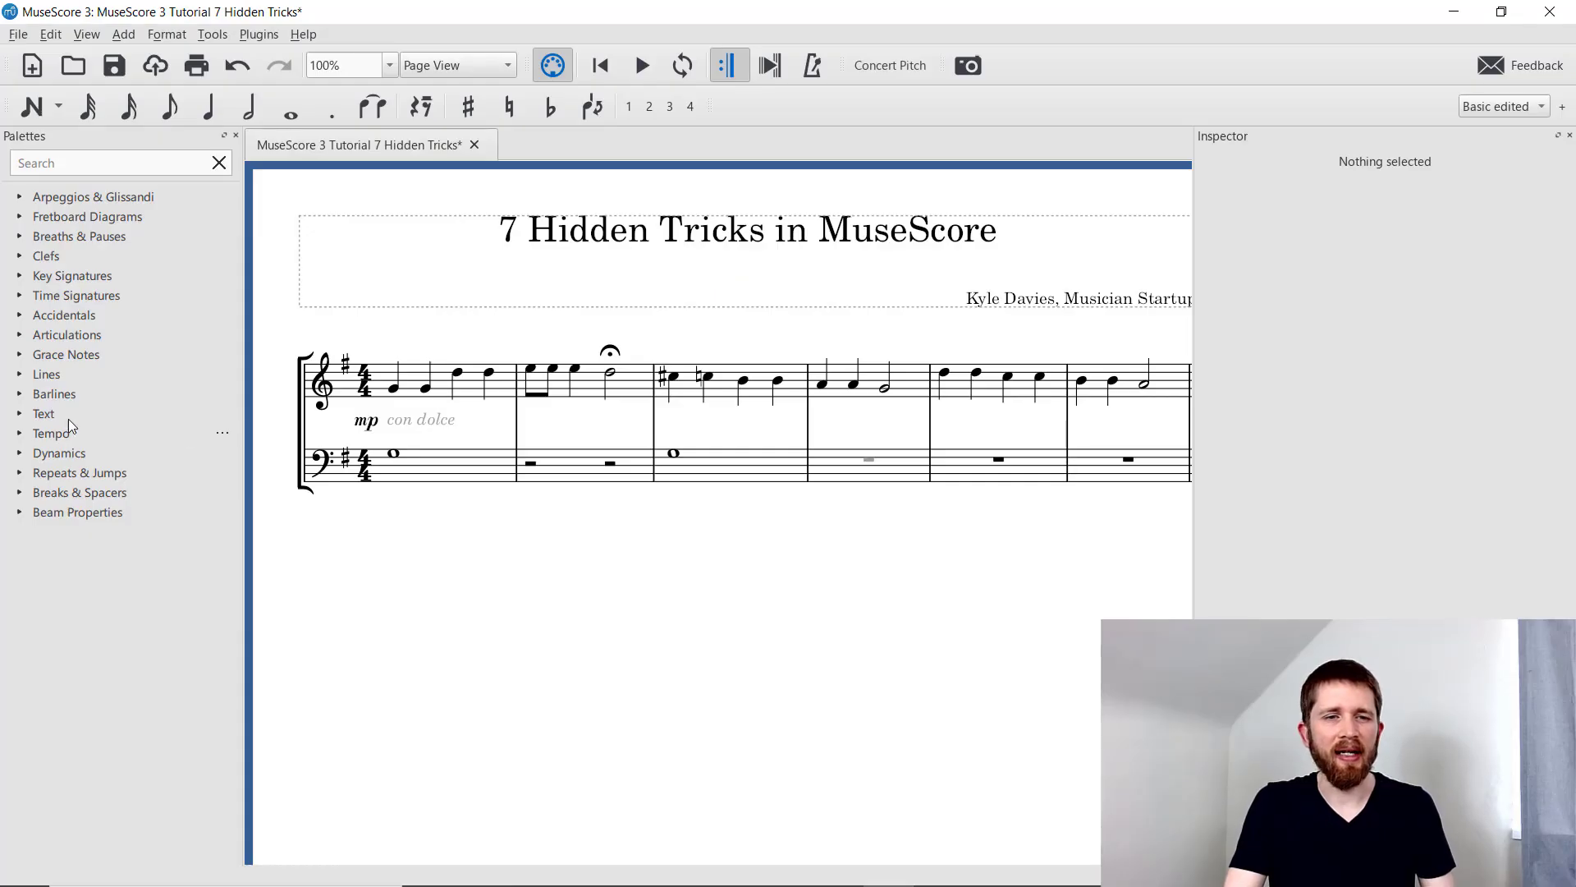
Place a Staff spacer fixed down on measure 1 and drag it up to 5.04sp
{"action": "left_click", "coordinate": [19, 493]}
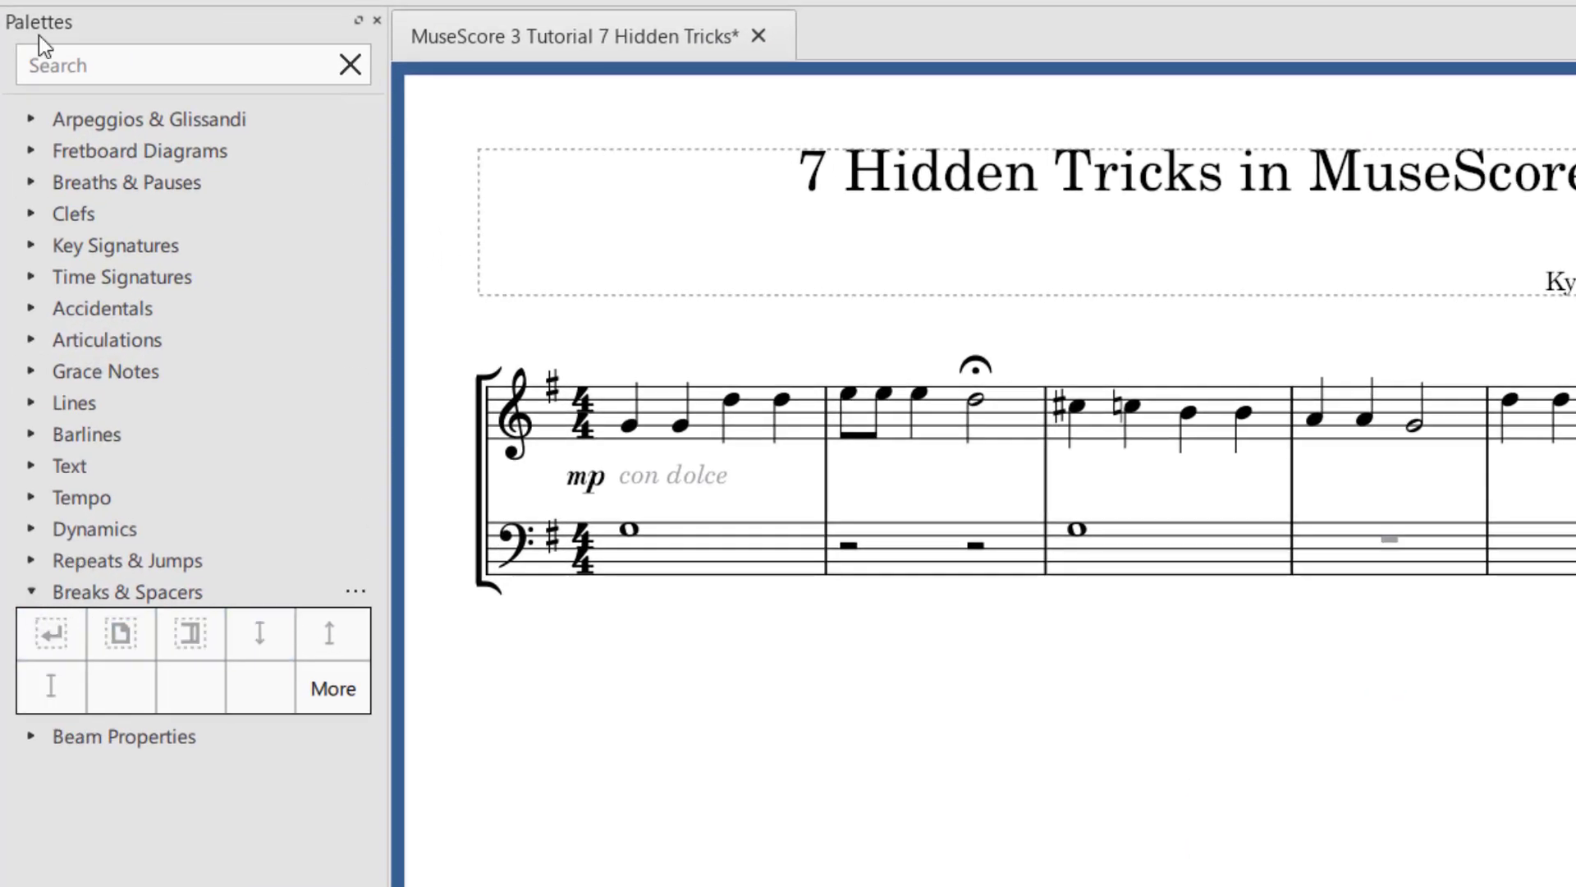
{"action": "left_click", "coordinate": [330, 633]}
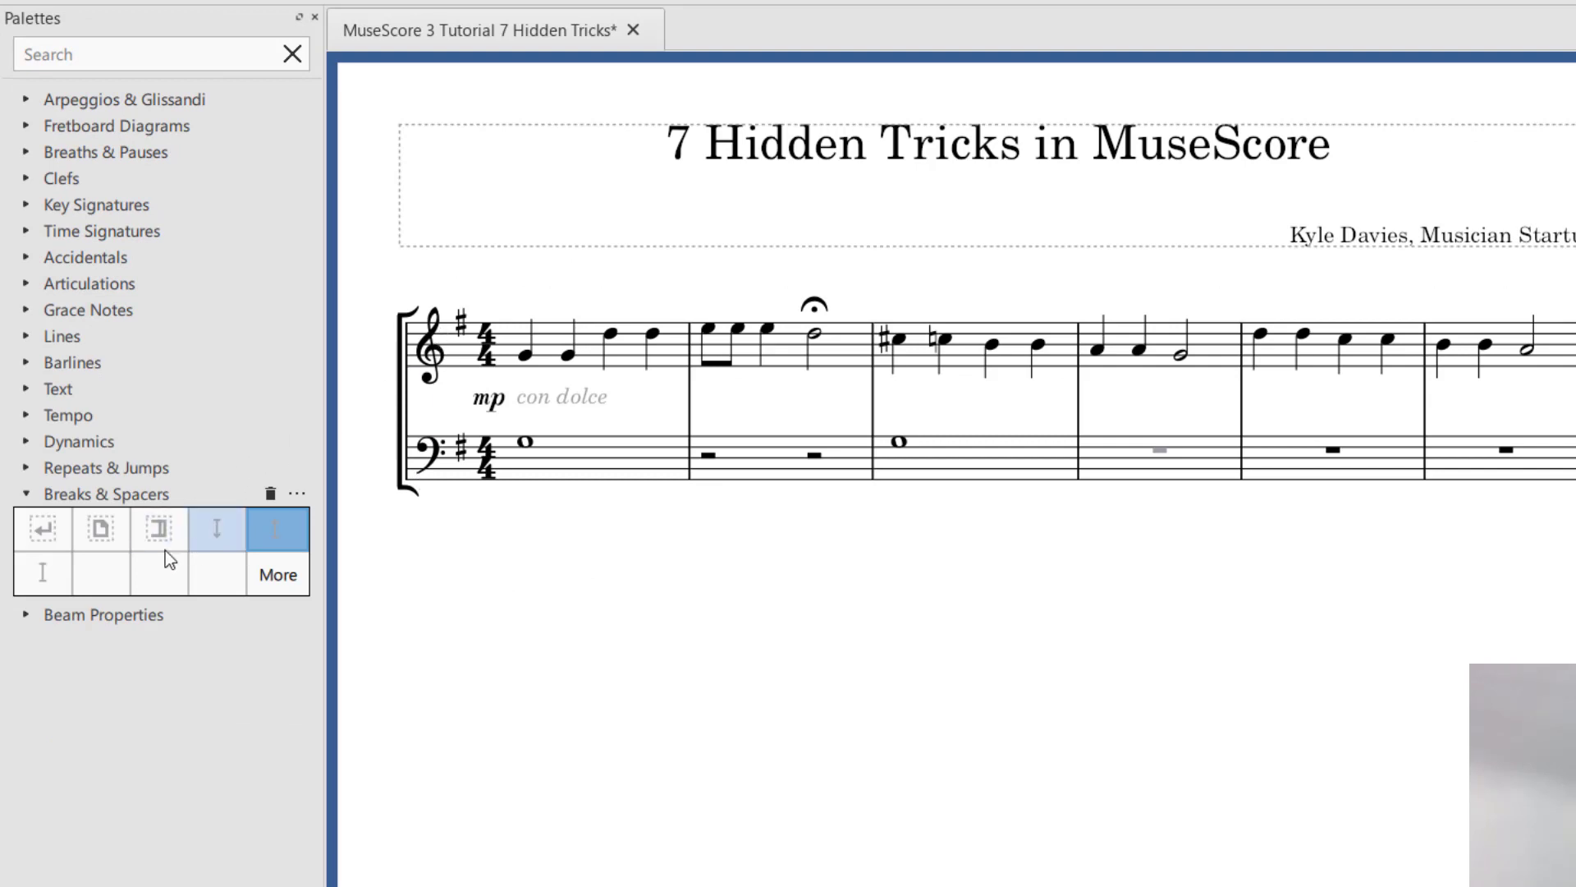
{"action": "left_click", "coordinate": [32, 578]}
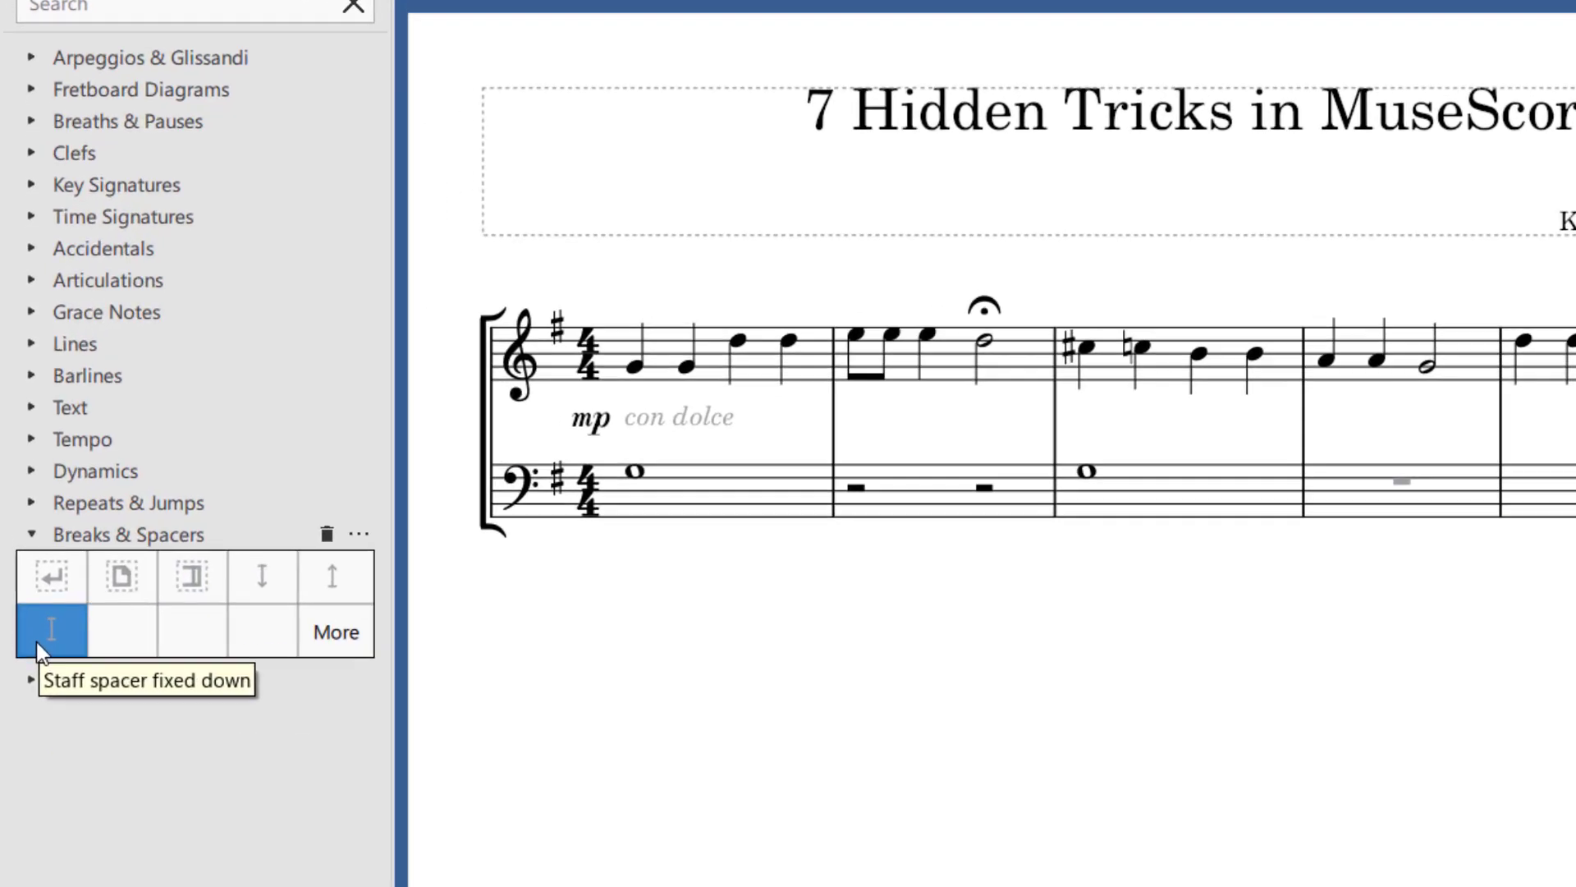
{"action": "left_click_drag", "start_coordinate": [37, 649], "coordinate": [624, 361]}
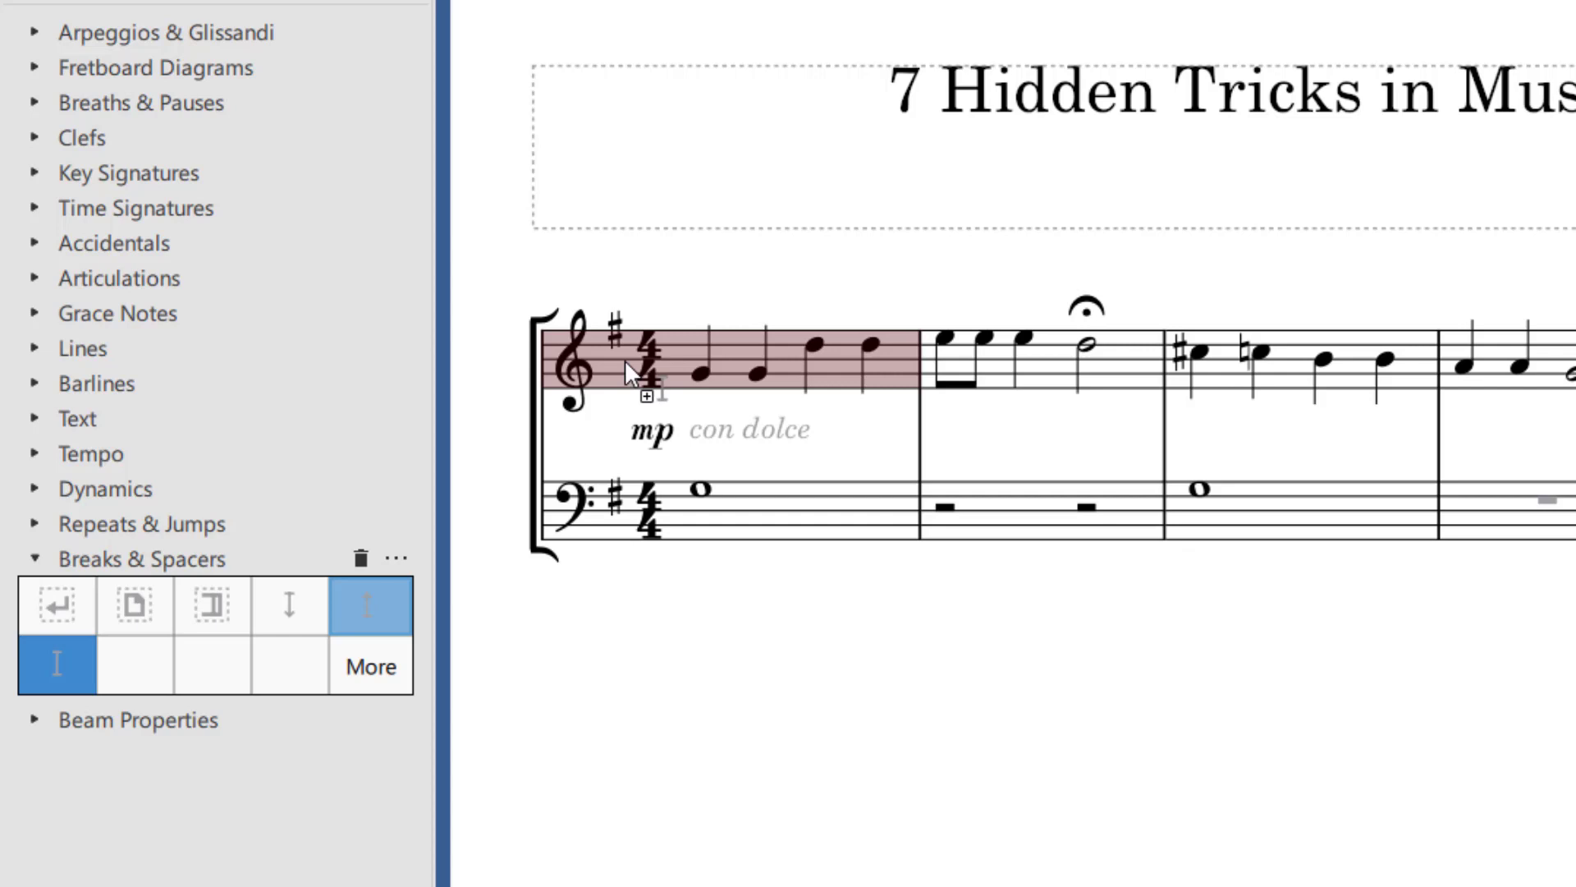
{"action": "mouse_move", "coordinate": [556, 482]}
{"action": "left_mouse_down"}
{"action": "mouse_move", "coordinate": [565, 450]}
{"action": "mouse_move", "coordinate": [560, 669]}
{"action": "mouse_move", "coordinate": [558, 480]}
{"action": "left_mouse_up"}
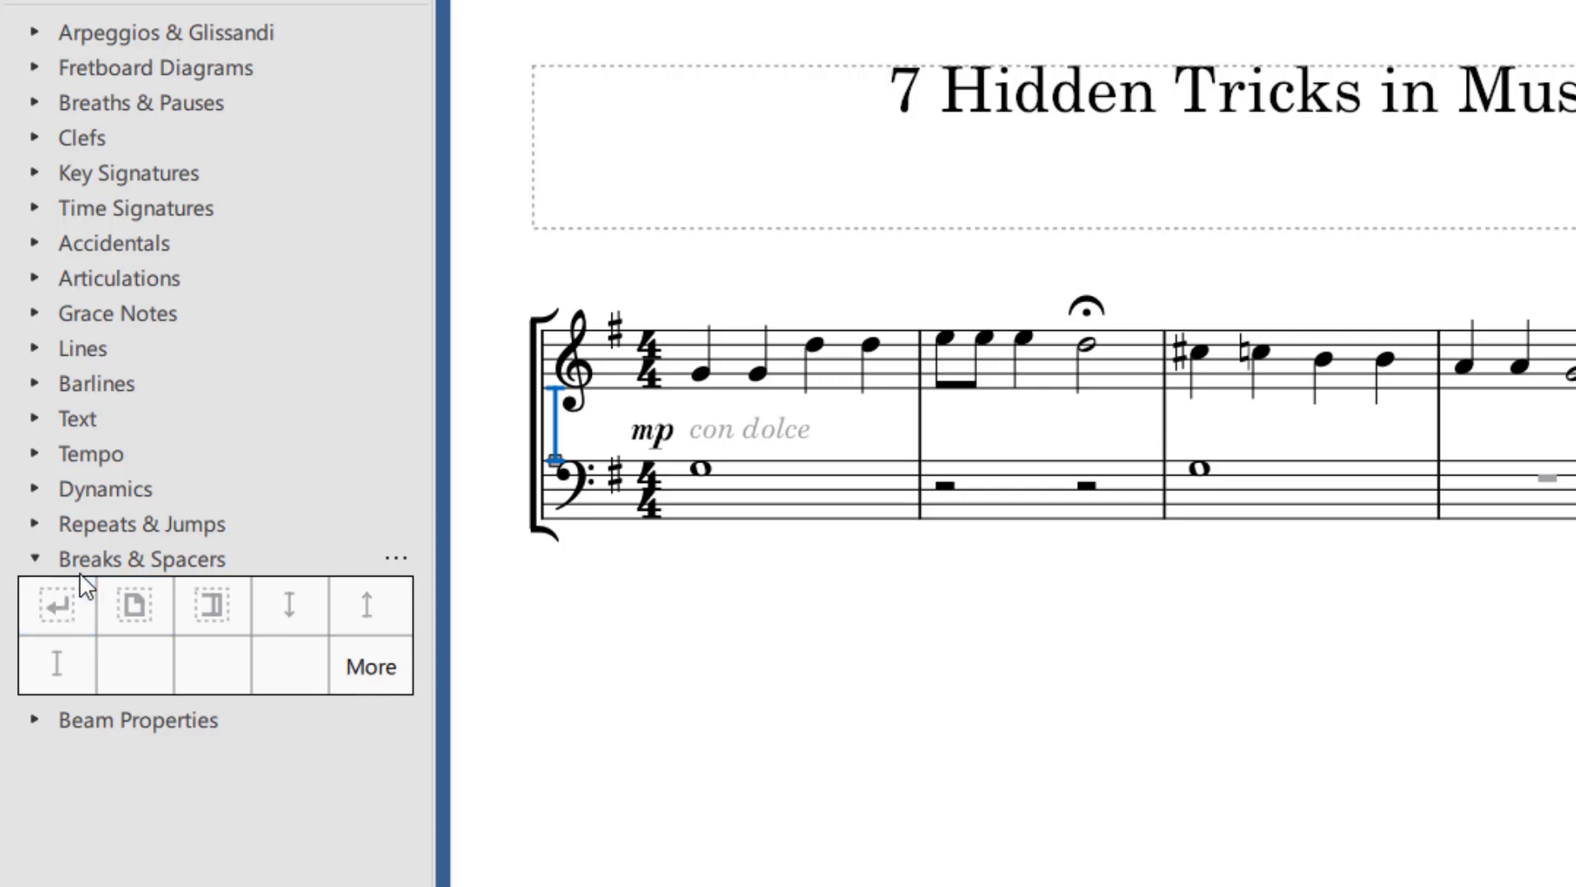